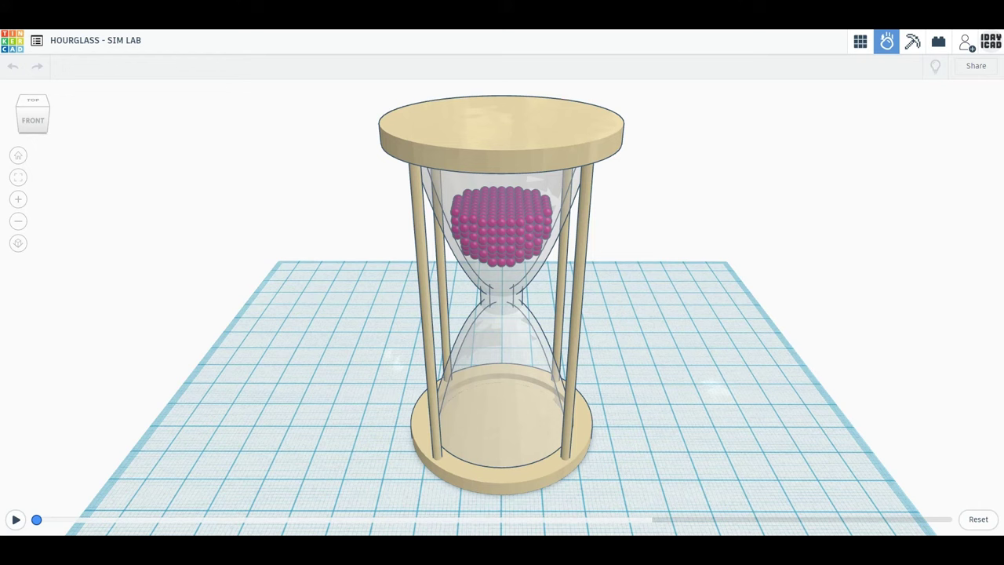
Start the finished Sim Lab hourglass simulation playing
key("space")
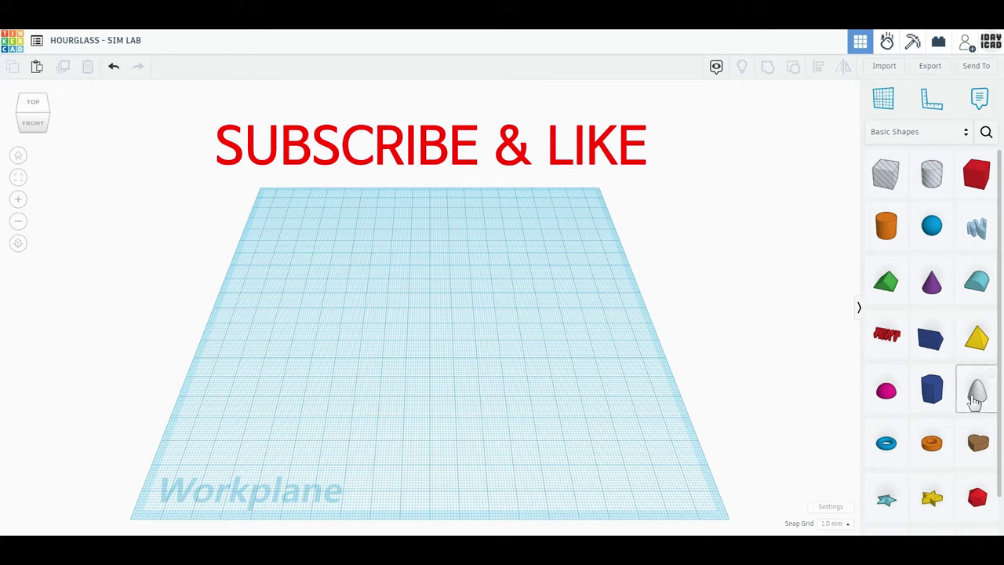
Place a paraboloid and a cylinder on the workplane and set the paraboloid length to 40 mm
mouse_move(973, 390)
left_mouse_down()
mouse_move(487, 392)
mouse_move(428, 379)
left_mouse_up()
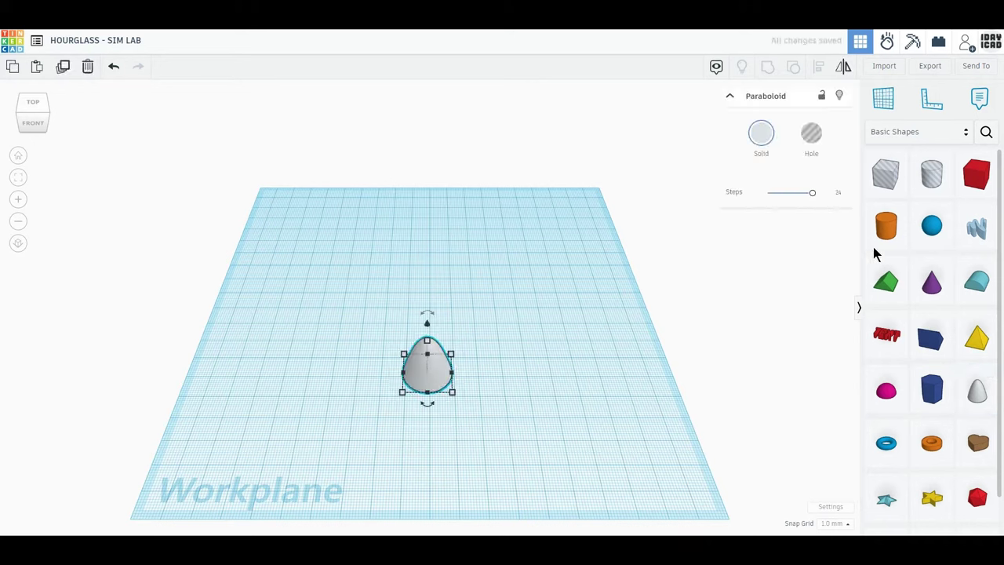
left_click_drag(886, 225, 490, 390)
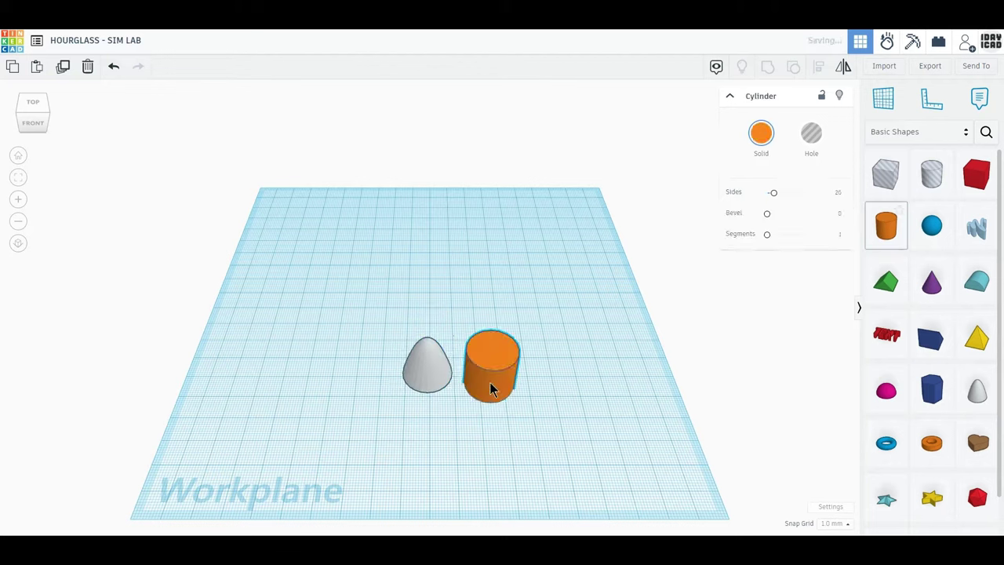
left_click(418, 376)
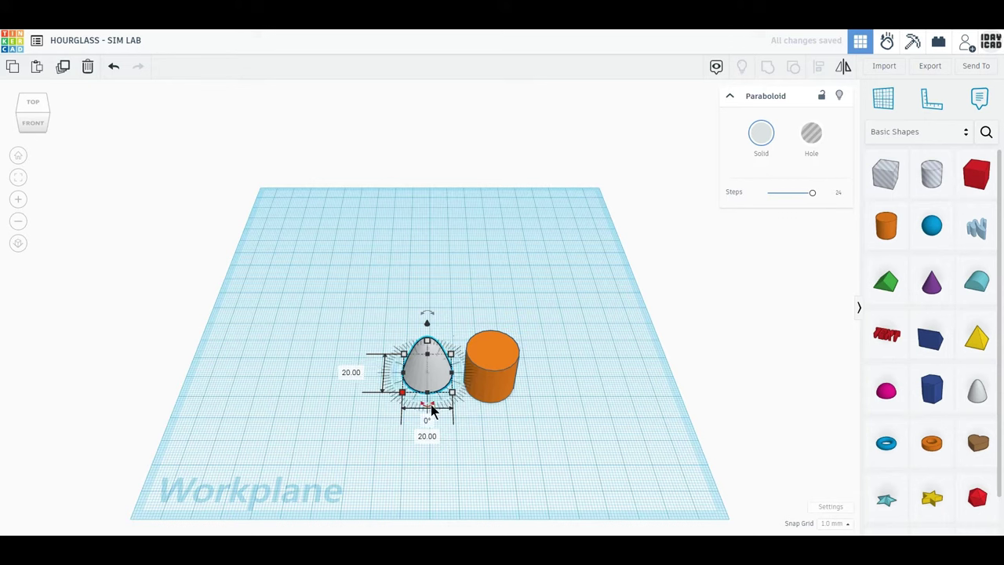
left_click(351, 373)
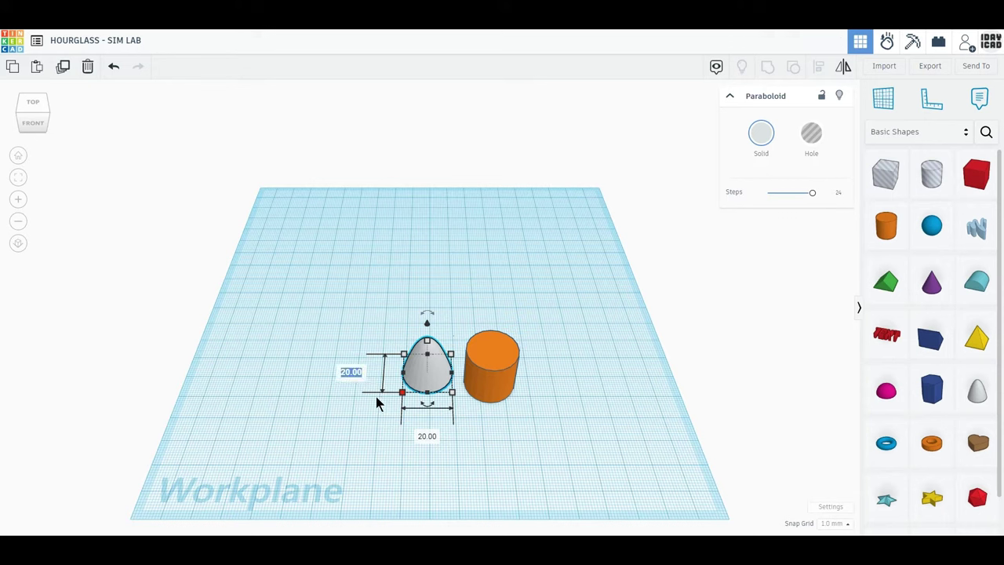
type("40")
key("Return")
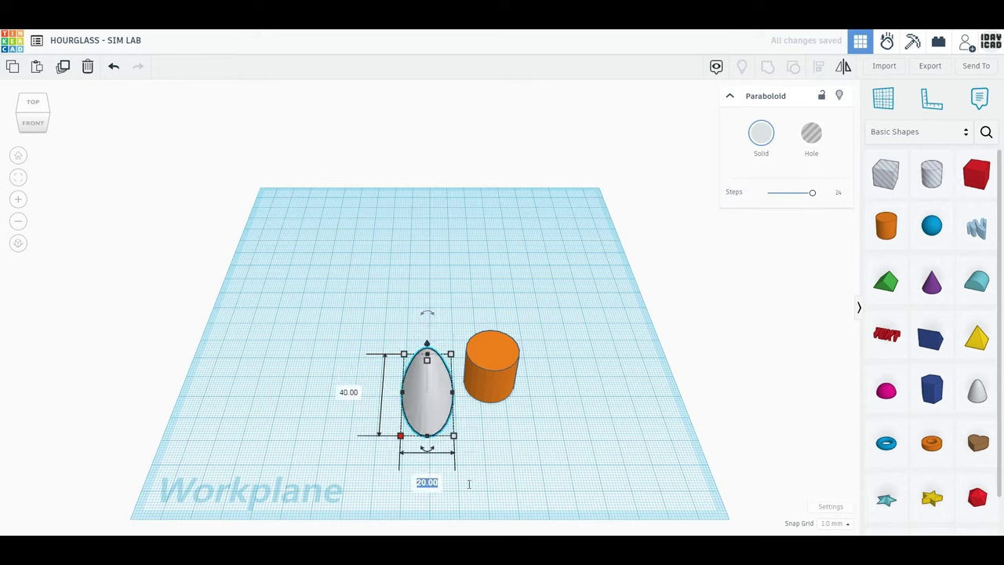
Give the paraboloid 40 mm width and 40 mm height, then zoom in
type("40")
key("Return")
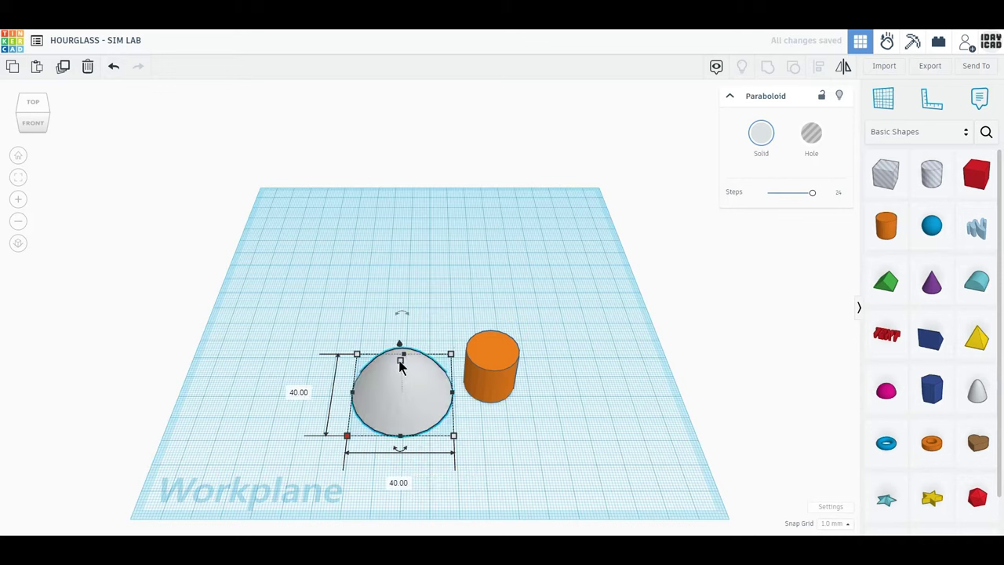
left_click(452, 376)
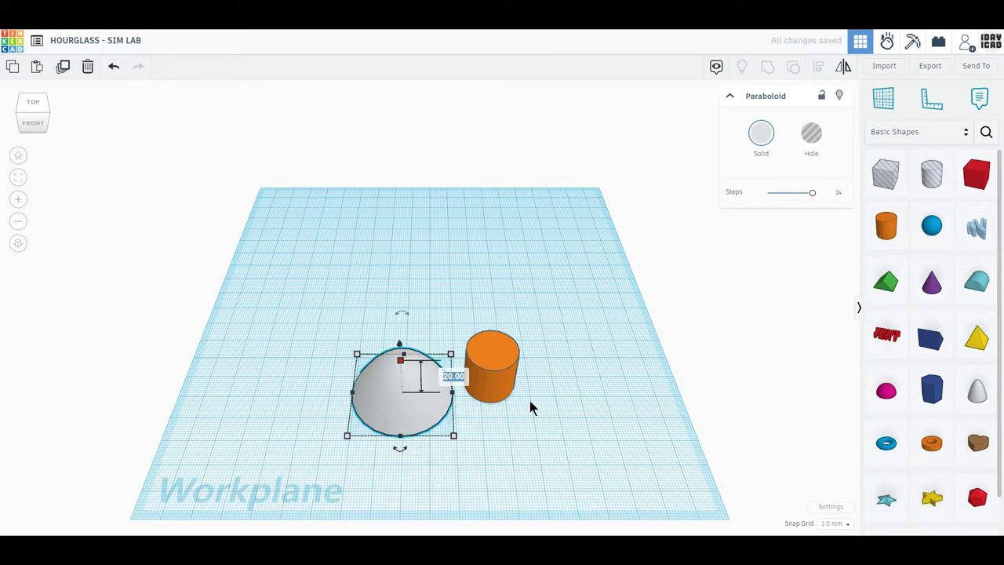
type("40")
key("Return")
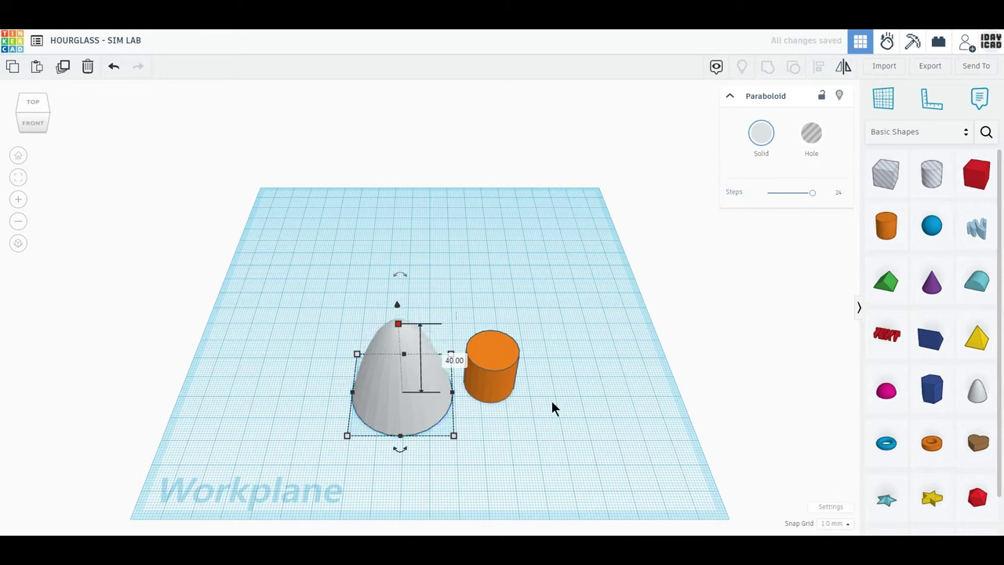
scroll(376, 439, "up", 1)
scroll(380, 435, "up", 1)
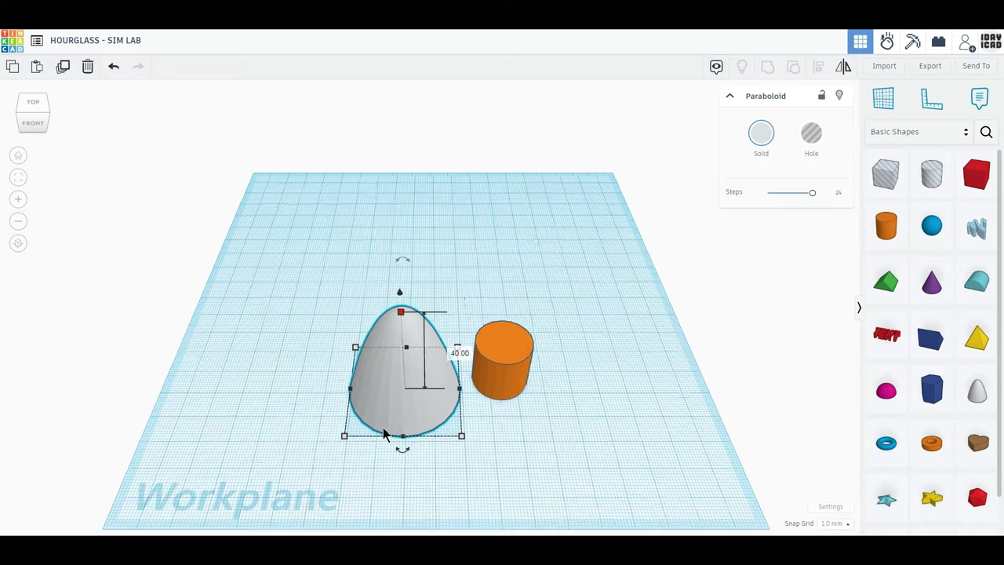
scroll(456, 404, "up", 1)
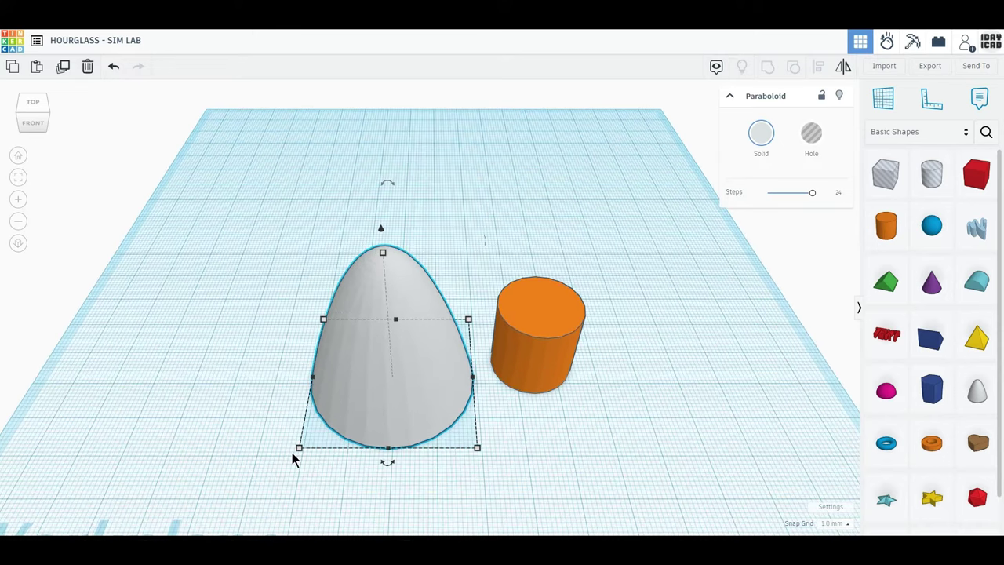
mouse_move(382, 252)
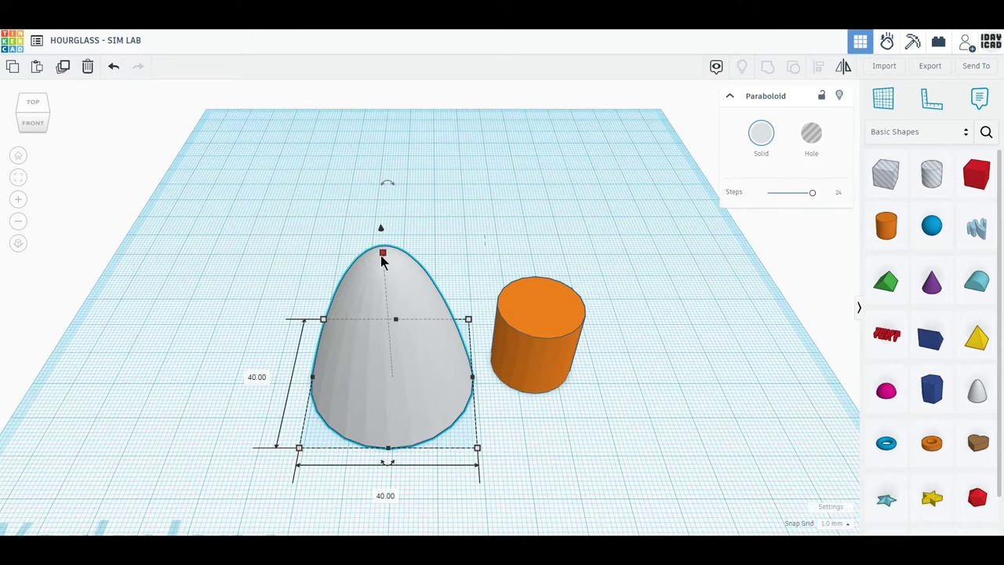
Shift the paraboloid up-left and make the cylinder a 10 × 10 mm rod 80 mm tall
left_click_drag(366, 425, 323, 352)
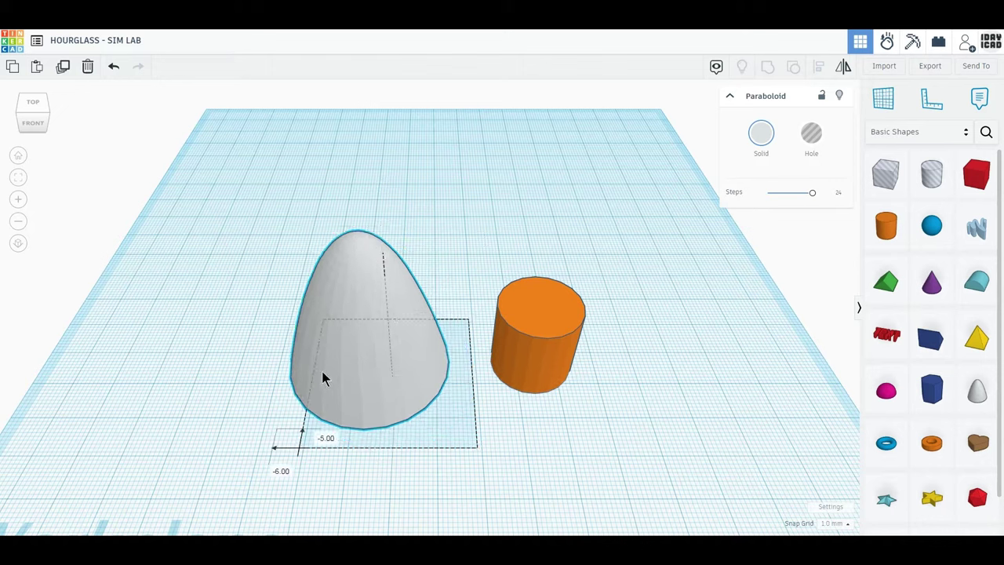
left_click(517, 364)
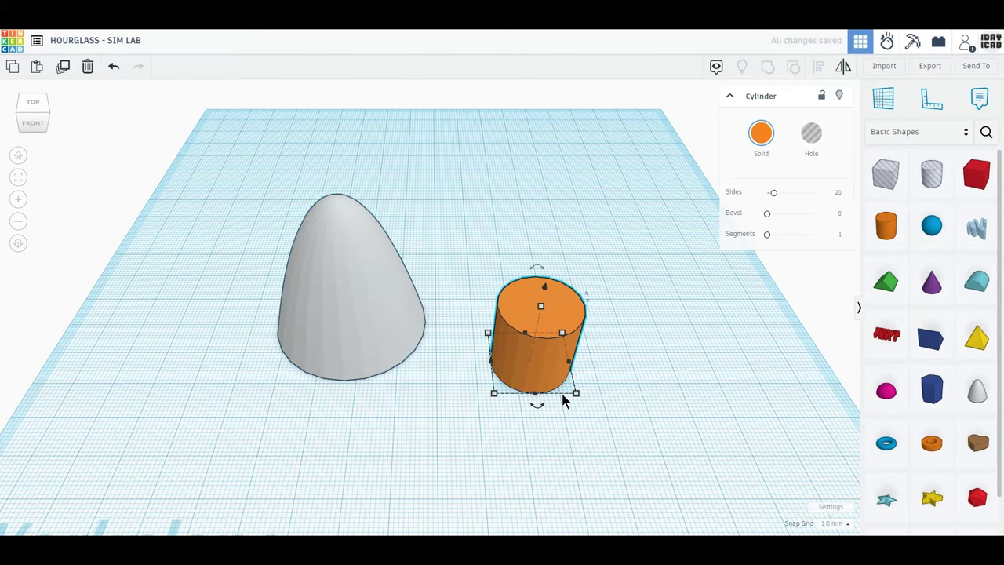
type("10")
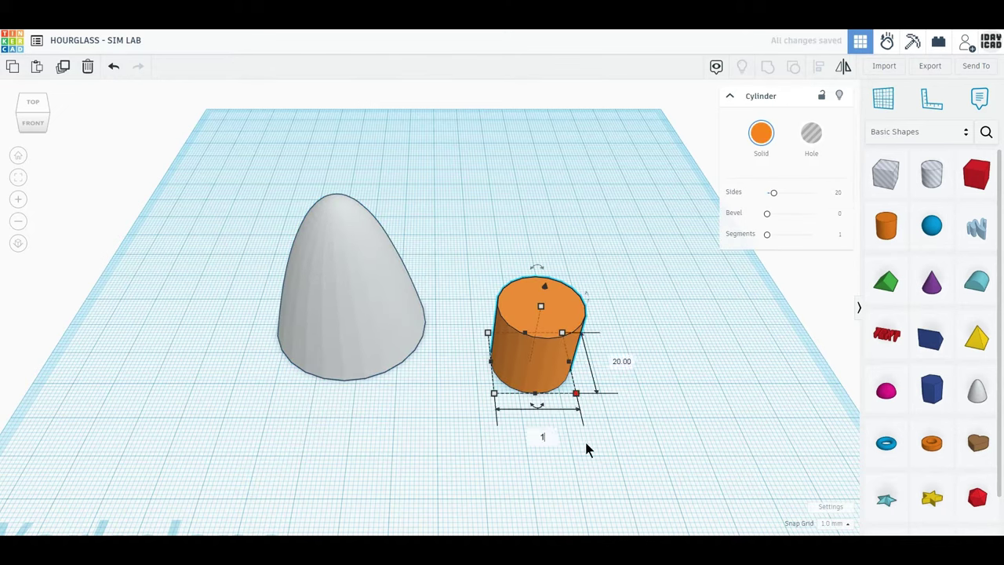
key("Tab")
type("10")
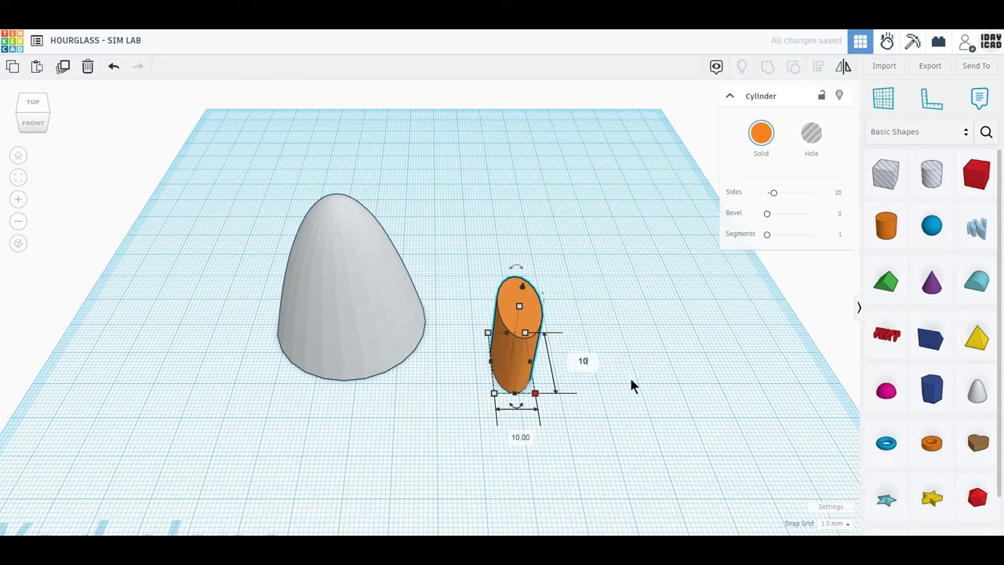
key("Return")
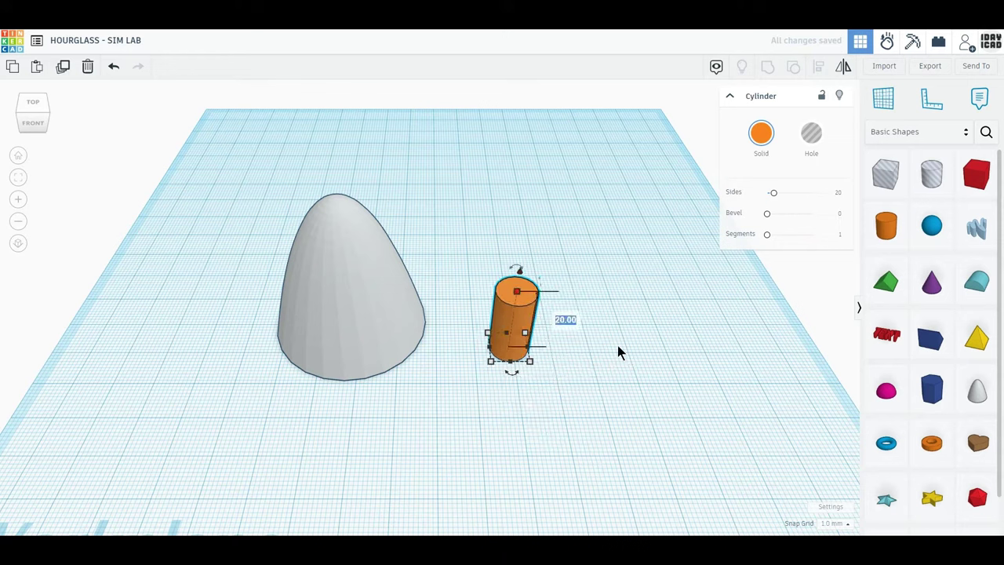
type("80")
key("Return")
Adjust the view and move the paraboloid further up-left
scroll(499, 420, "down", 1)
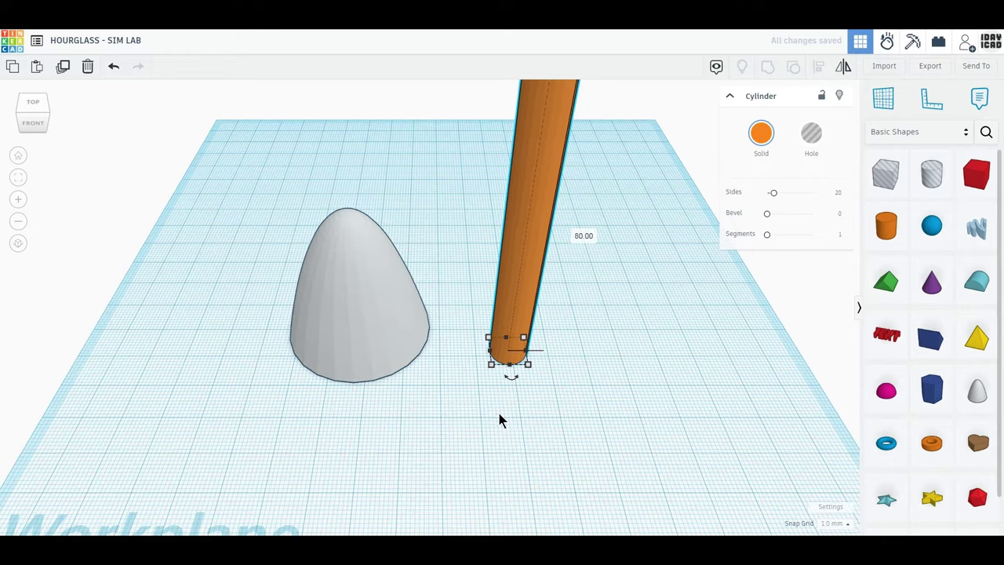
middle_click_drag(454, 316, 440, 390)
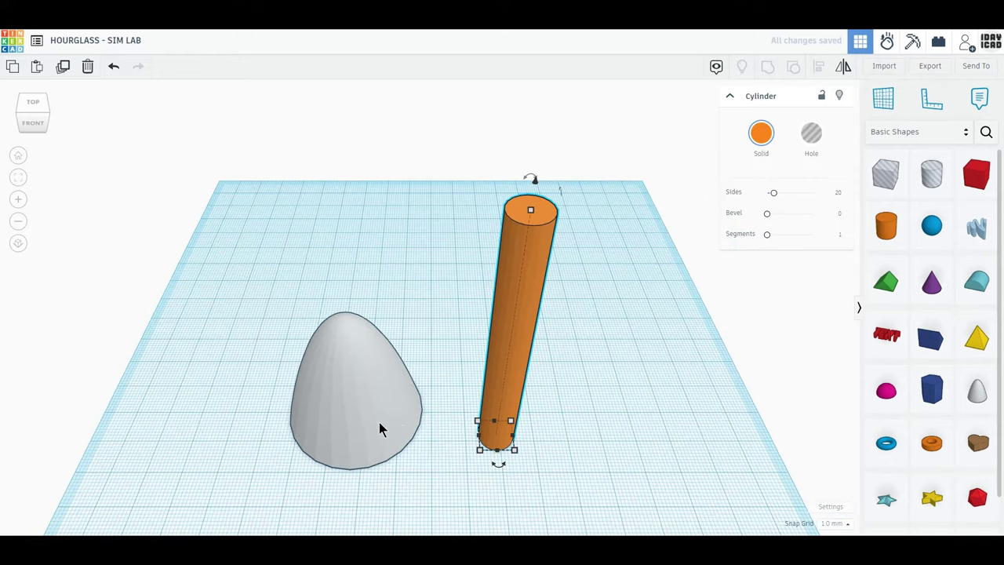
left_click_drag(379, 422, 359, 365)
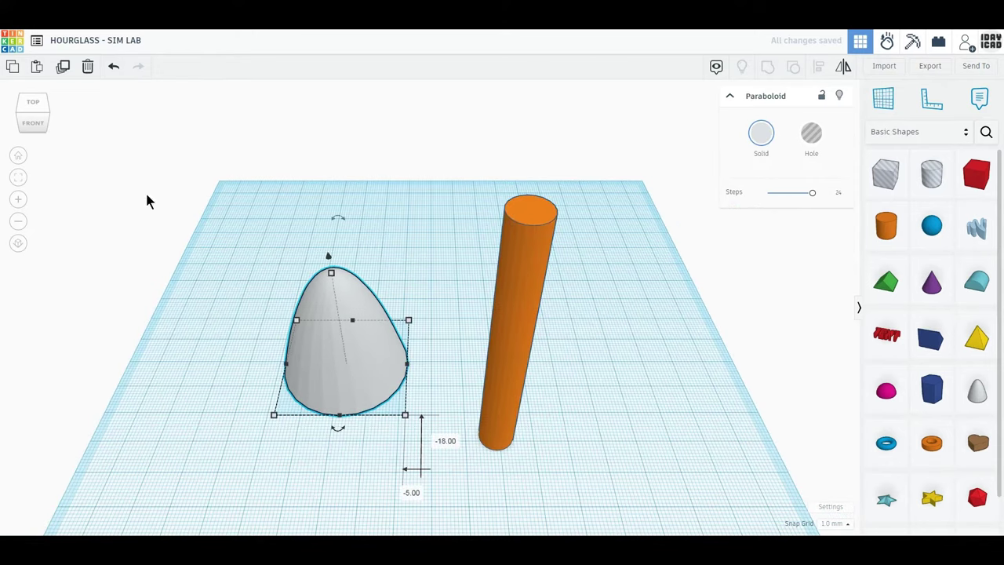
Duplicate the paraboloid, move the copy to its left, and set its width and length to 36 mm
left_click(64, 69)
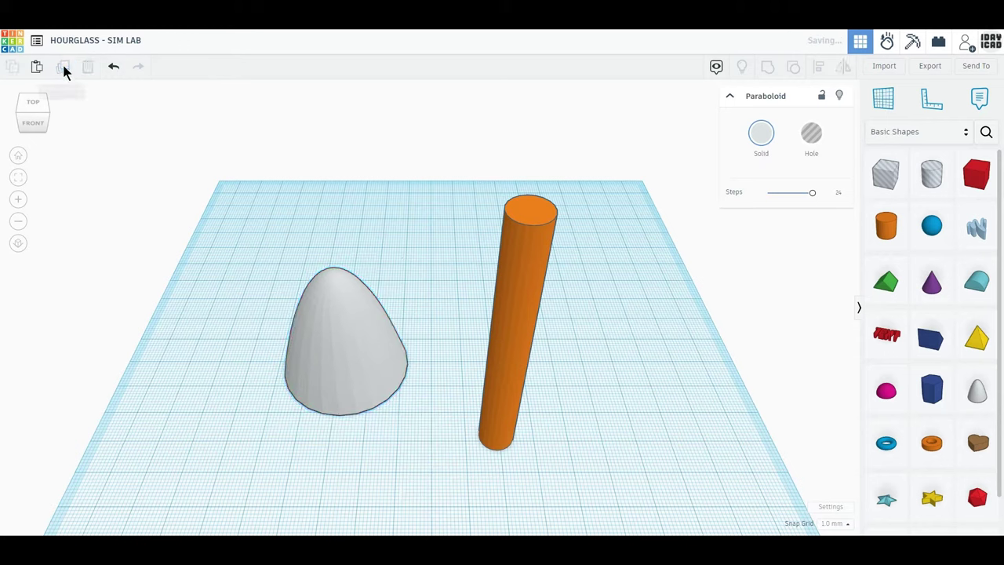
left_click_drag(350, 404, 235, 408)
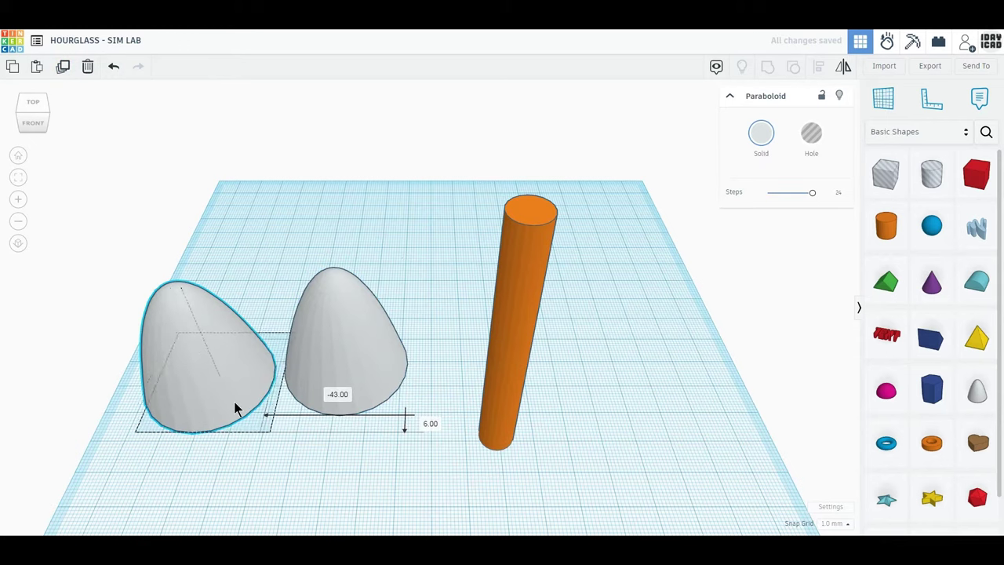
left_click(185, 481)
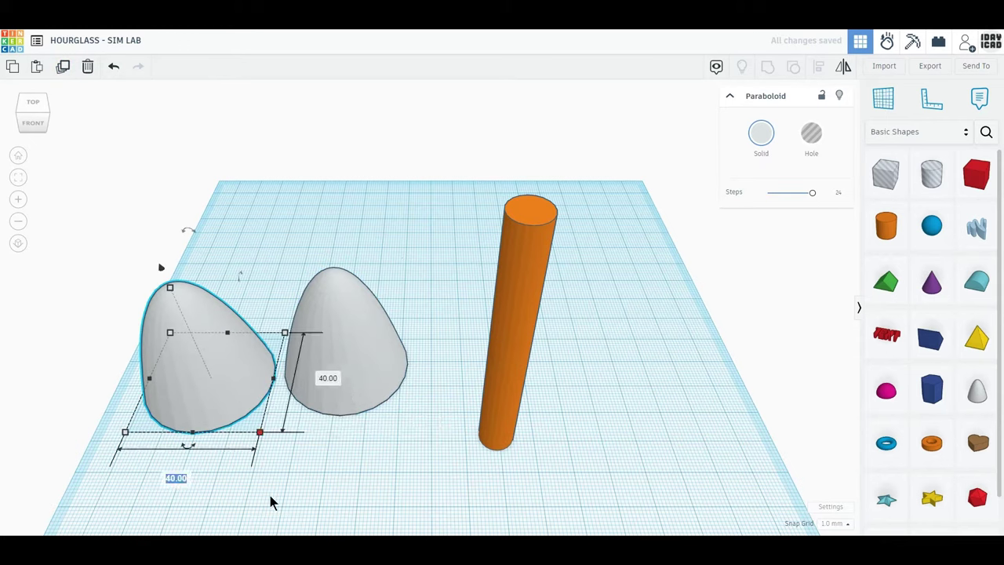
type("36")
key("Return")
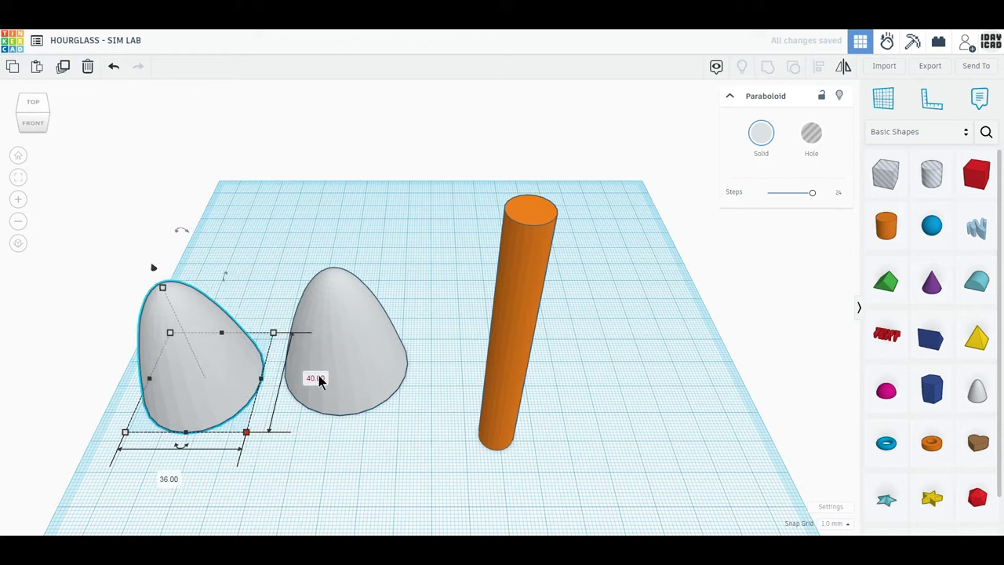
left_click(320, 380)
type("36")
key("Return")
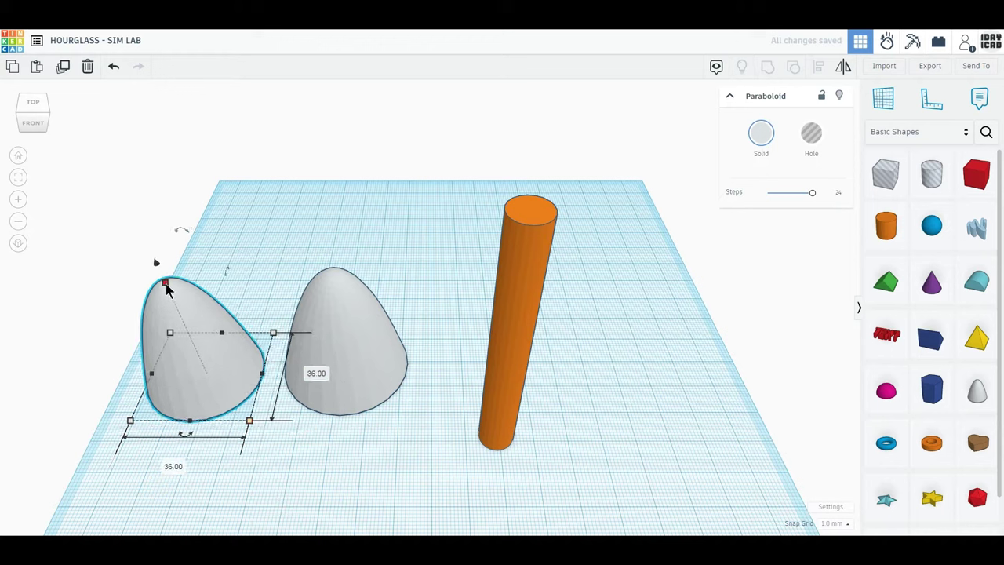
Raise the copy's height to 38 mm and turn it into a hole
left_click_drag(166, 289, 273, 352)
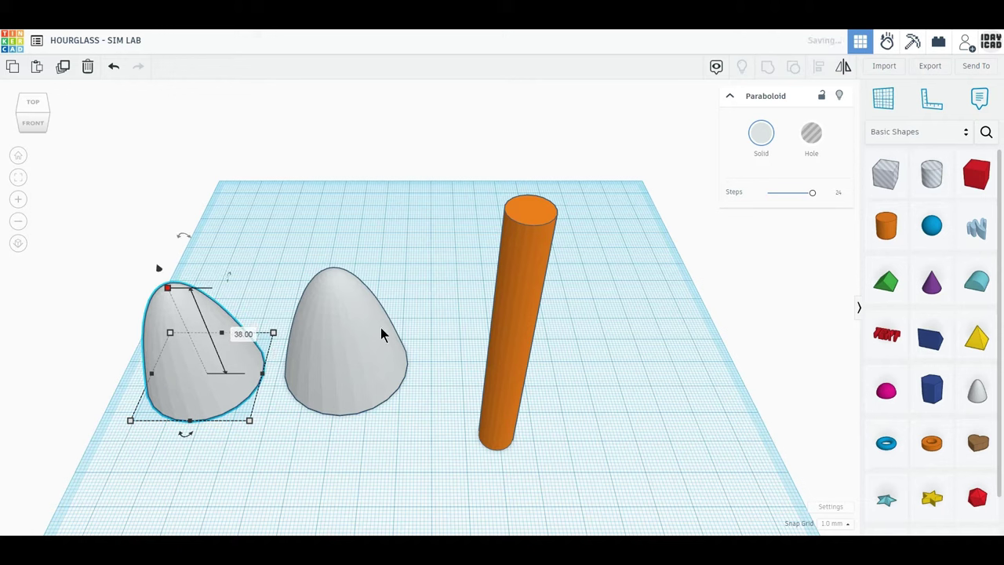
left_click(810, 133)
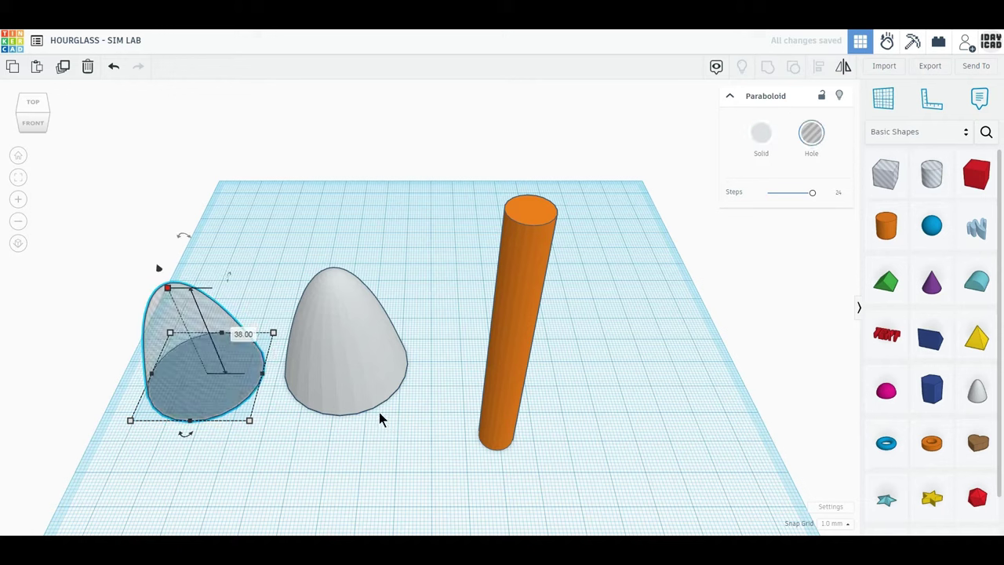
left_click(495, 434)
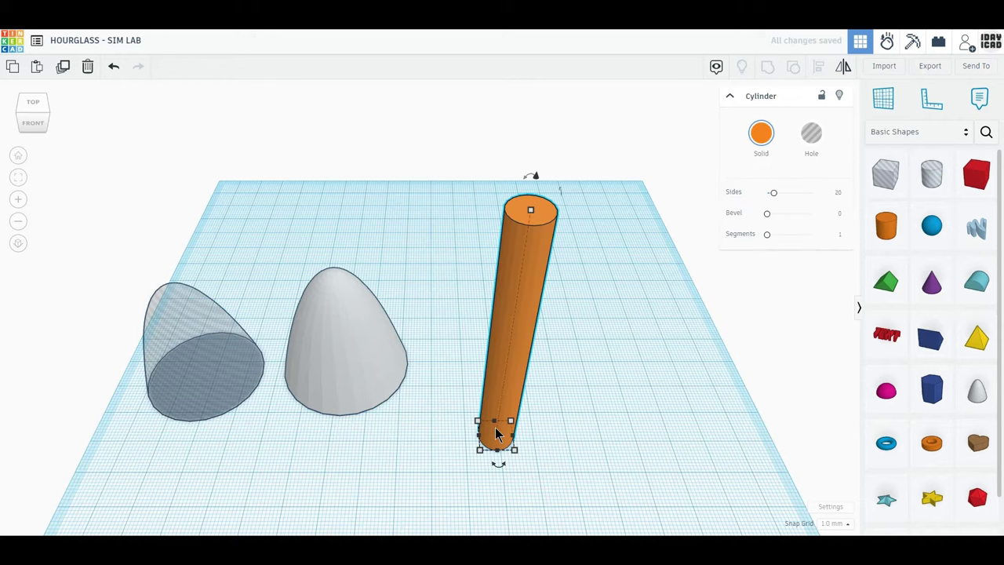
Duplicate the rod to its right and smooth the original cylinder to 64 sides
left_click(64, 67)
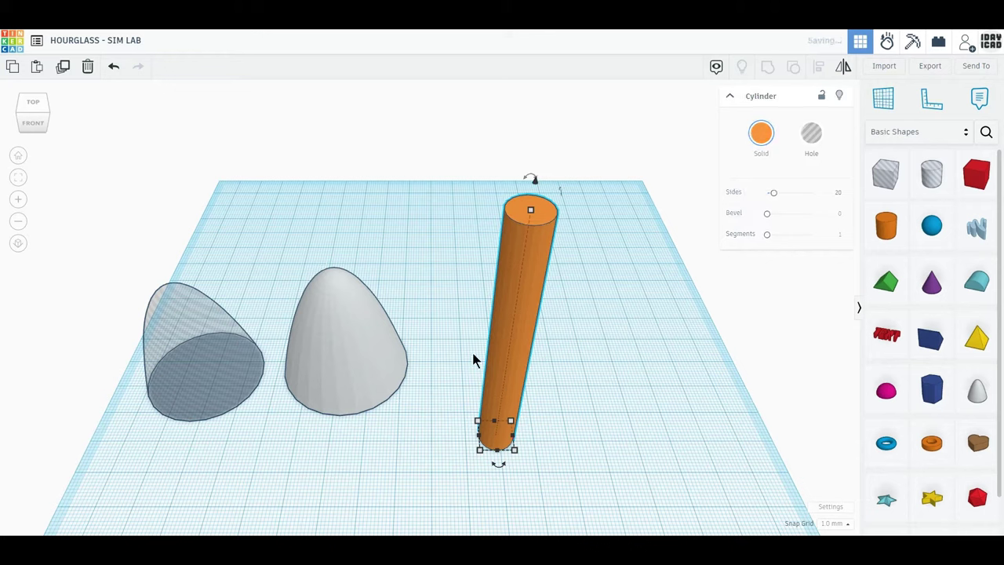
left_click_drag(503, 378, 579, 378)
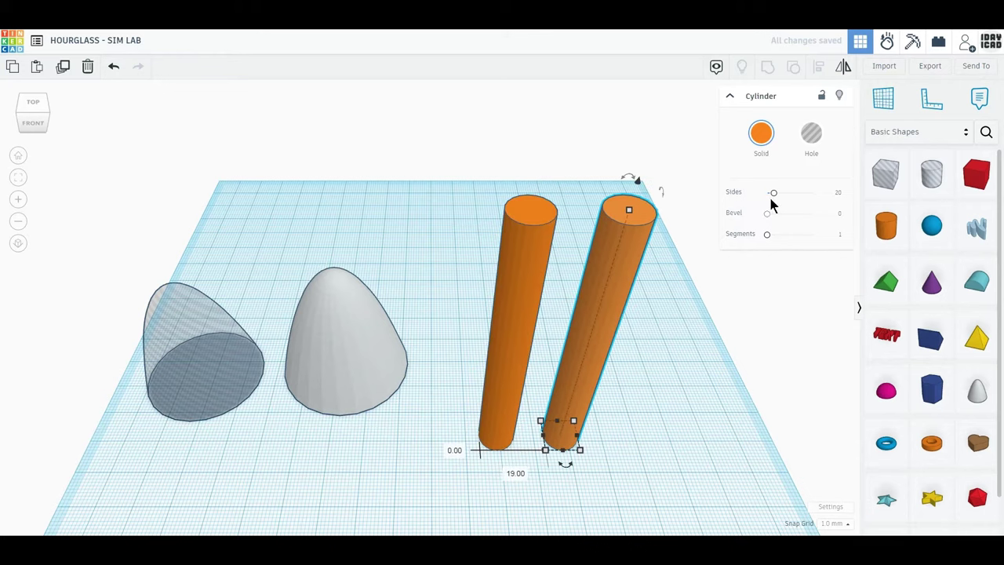
left_click(816, 193)
left_click(516, 287)
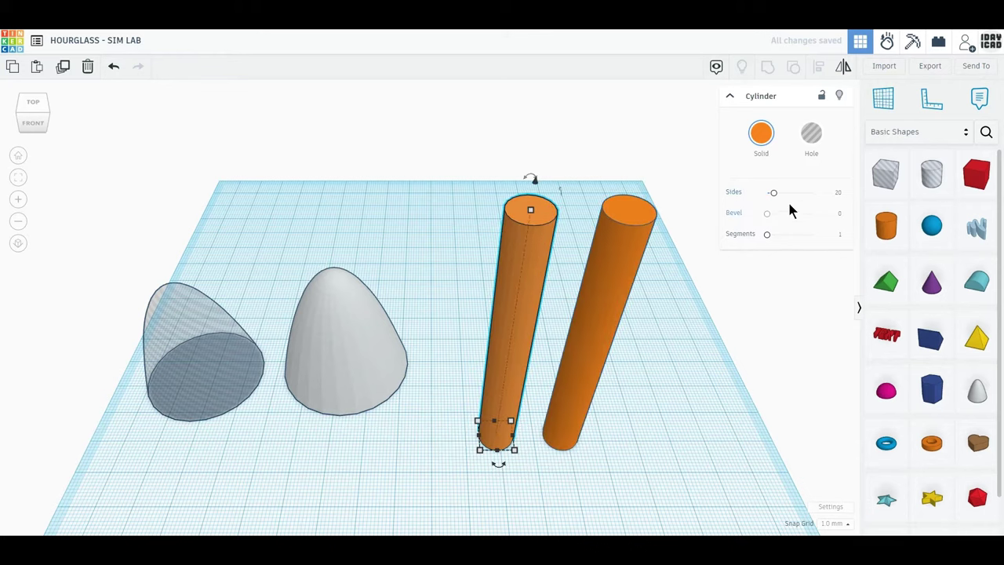
left_click_drag(776, 196, 847, 195)
Narrow the second cylinder to 6 × 6 mm and make it a hole
left_click(568, 411)
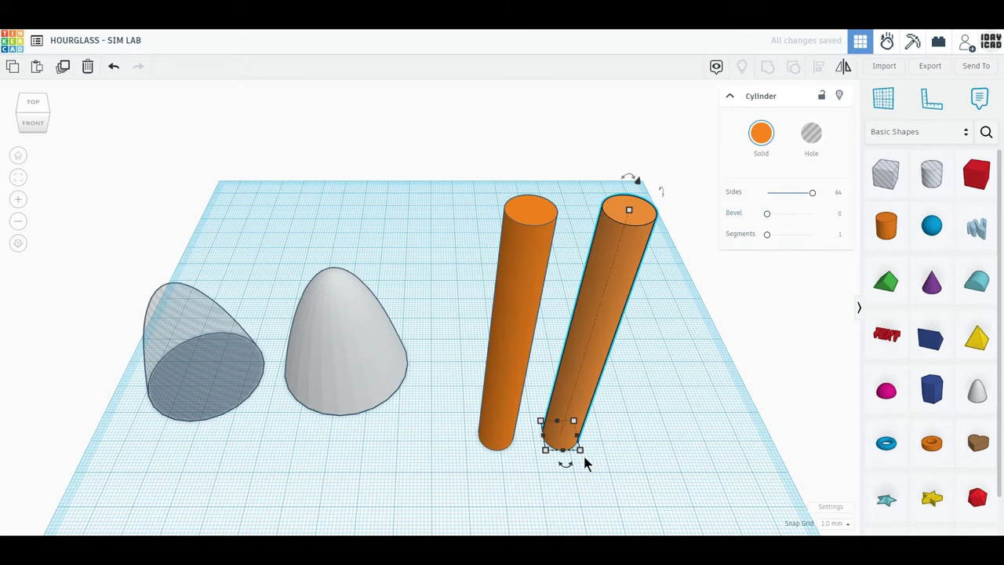
left_click(571, 497)
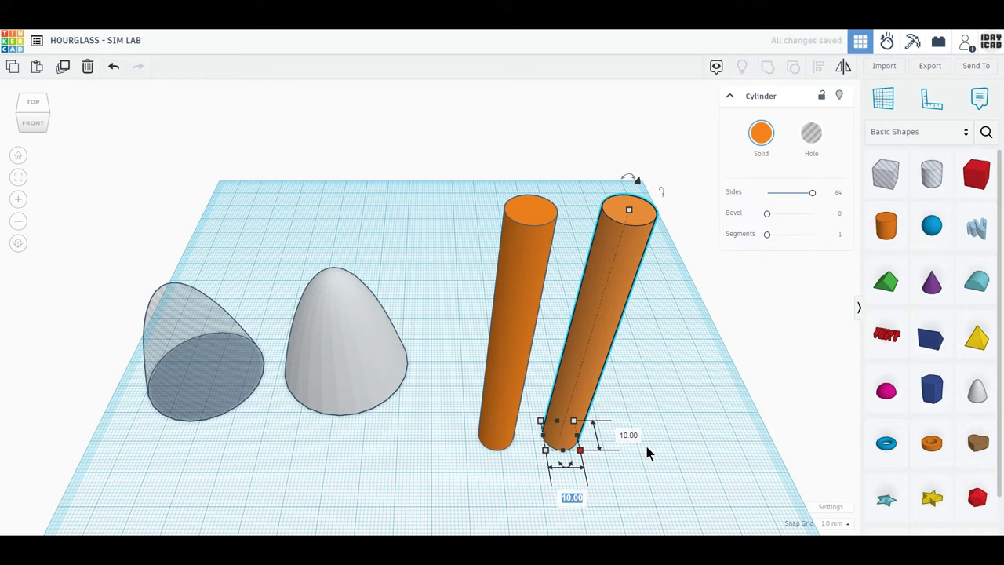
type("8")
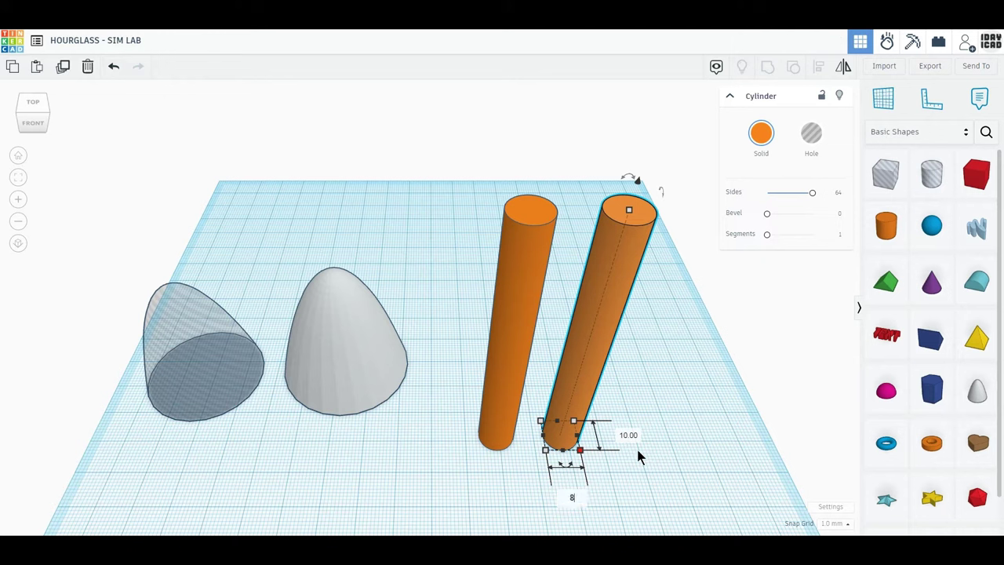
key("Return")
left_click(624, 436)
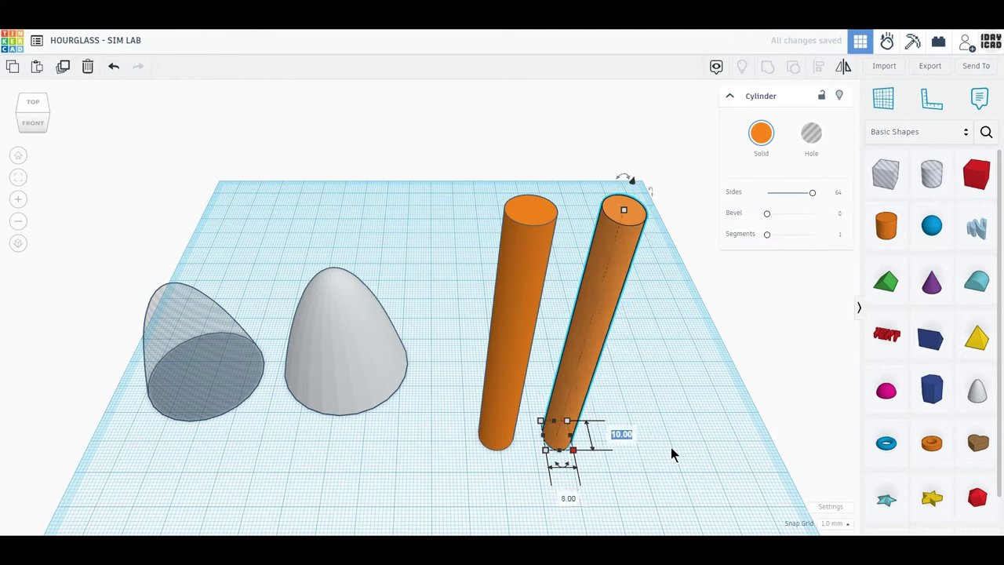
type("6")
key("Return")
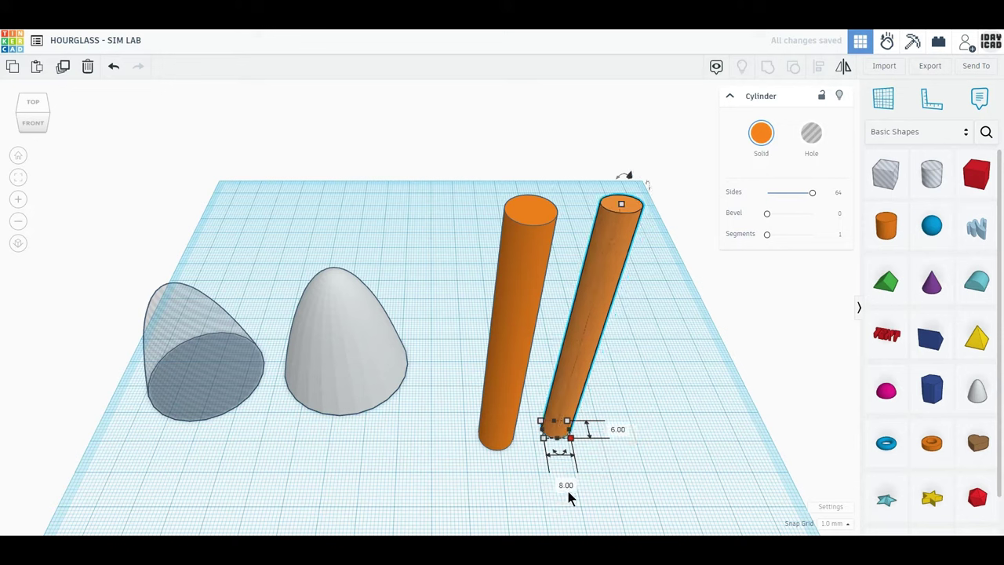
type("6")
key("Return")
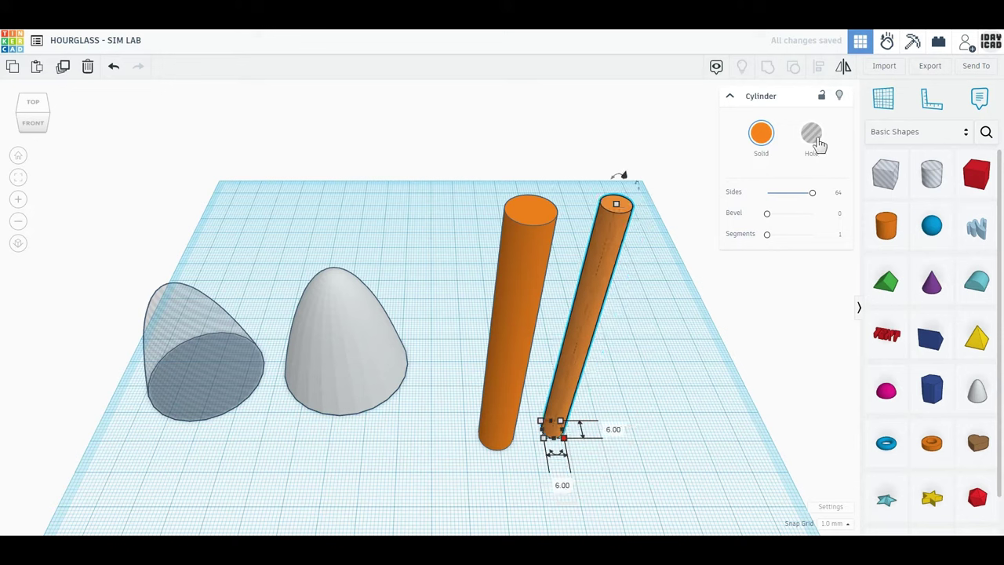
left_click(811, 134)
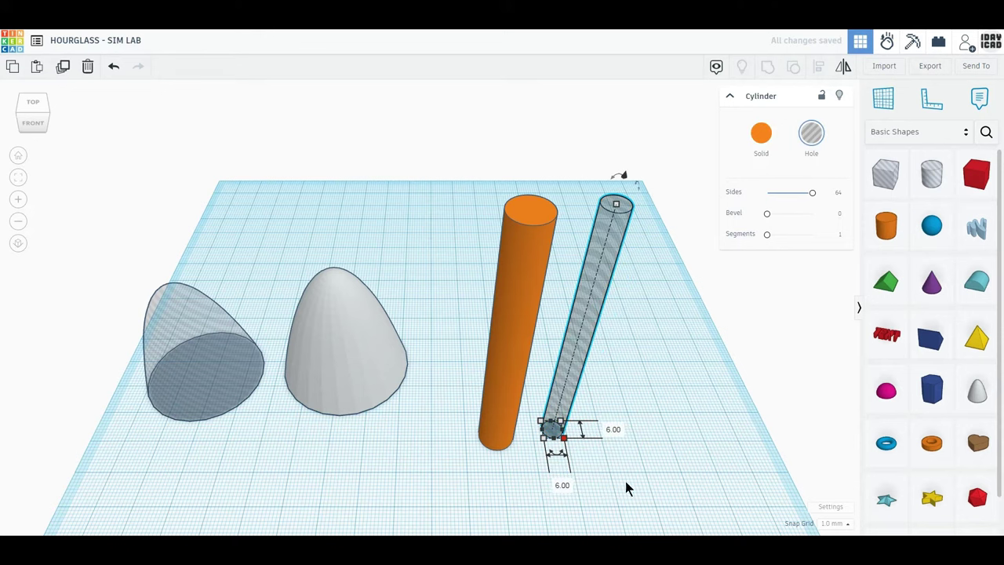
left_click_drag(625, 486, 212, 295)
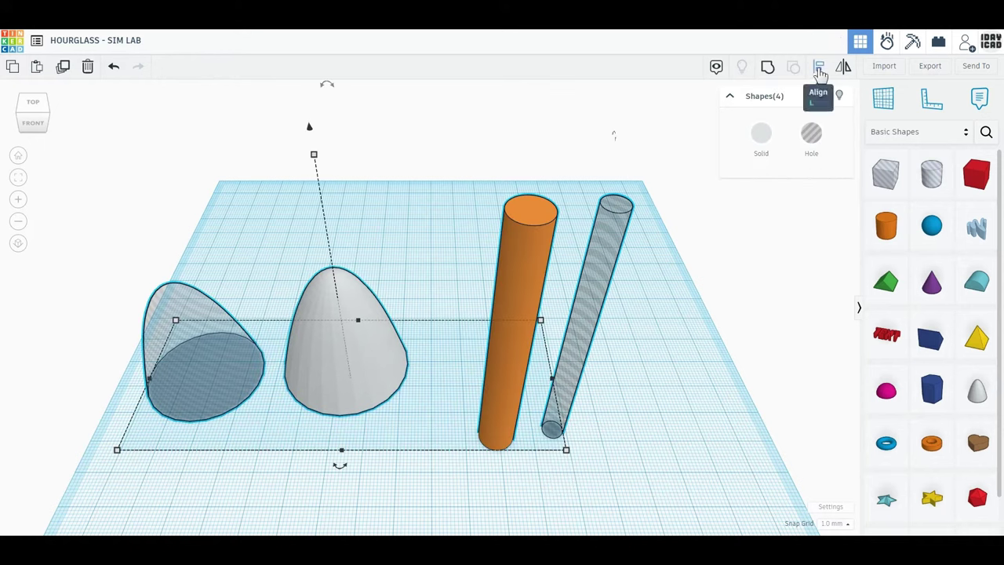
Centre-align all four shapes along width and depth, then select the cone-and-tube pair
left_click(820, 73)
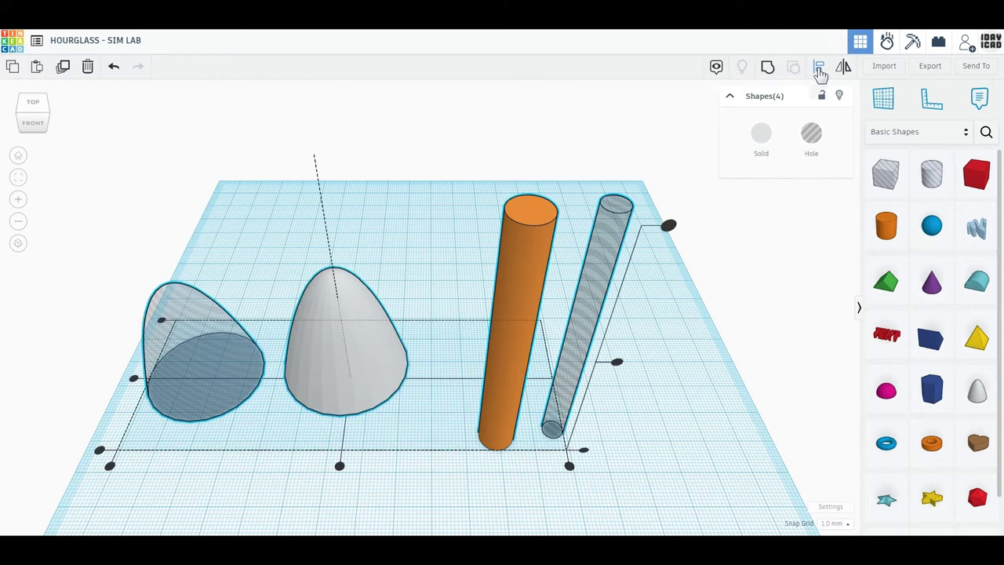
left_click(341, 467)
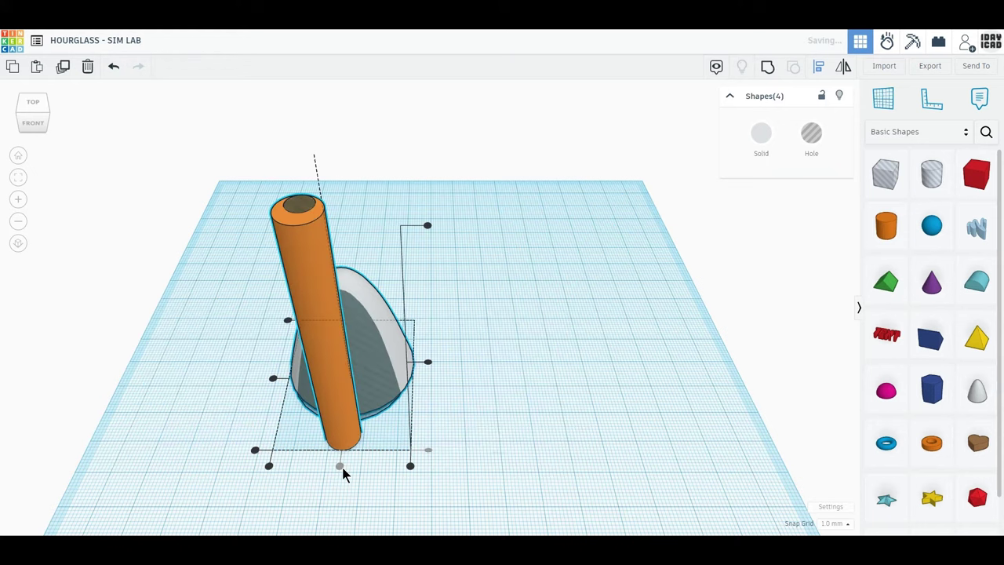
left_click(273, 379)
left_click(468, 406)
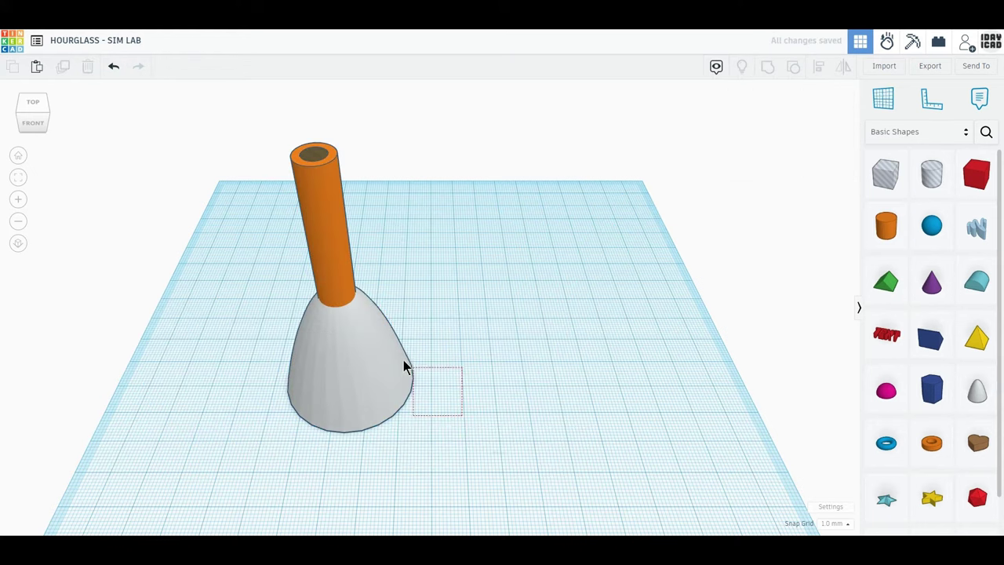
left_click_drag(403, 360, 401, 359)
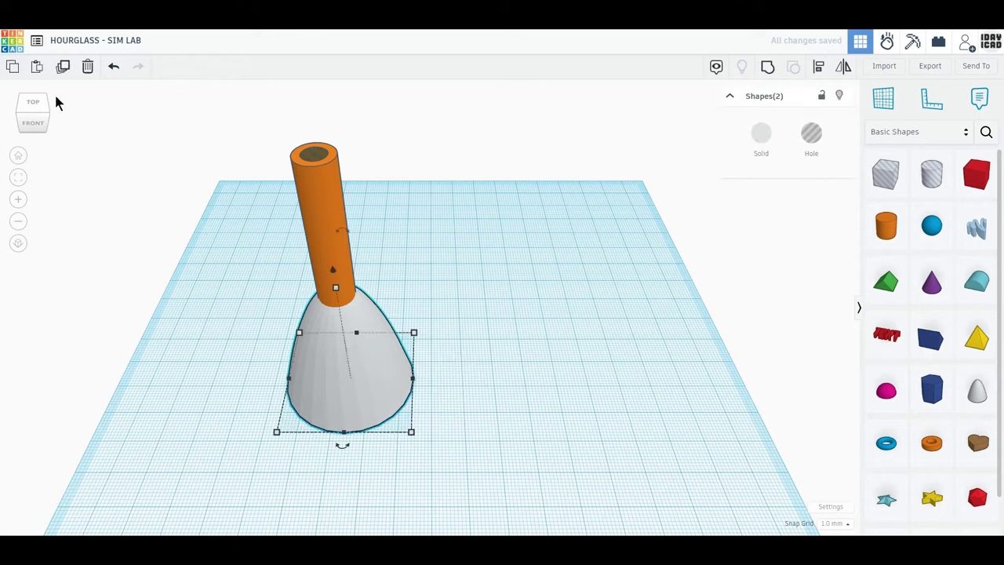
Duplicate the cone-and-tube pair, lift the copy 40 mm, and mirror it upside down
left_click(62, 68)
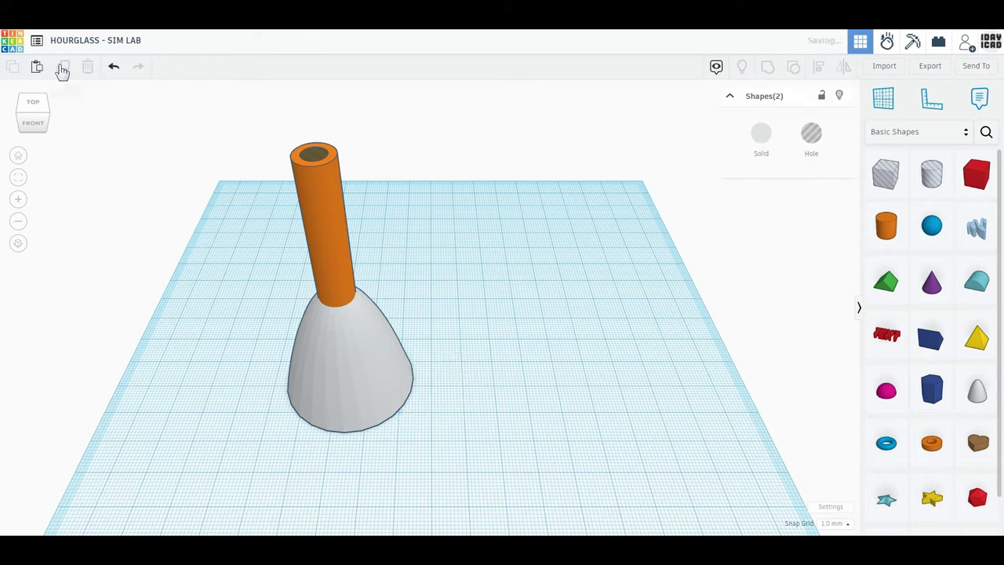
left_click_drag(334, 271, 313, 124)
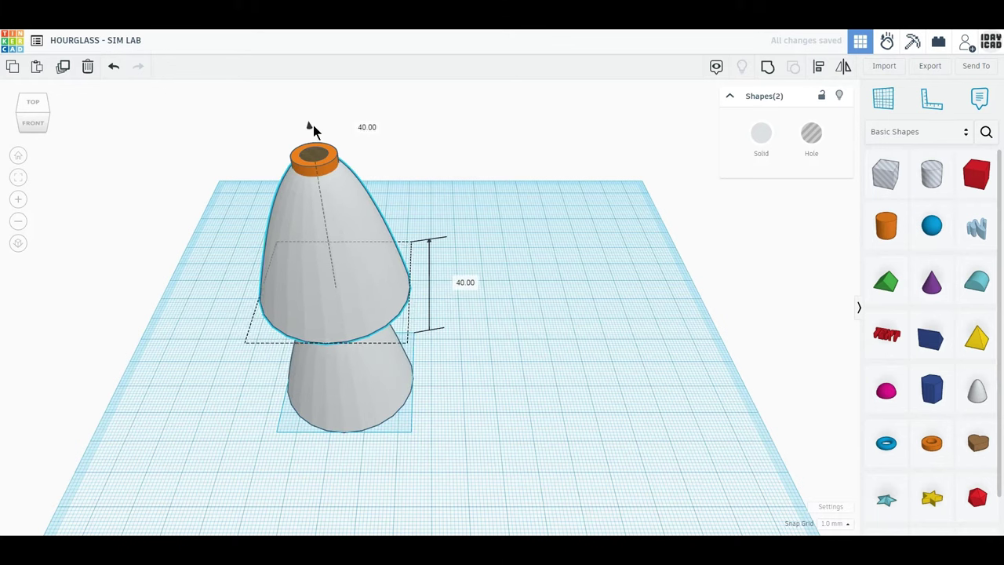
left_click(843, 68)
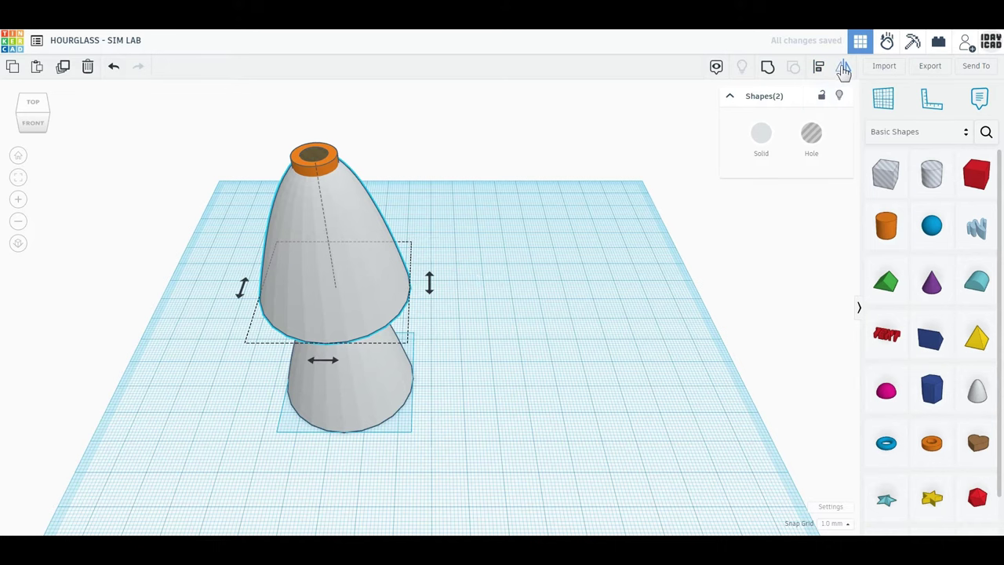
left_click(430, 283)
left_click(516, 306)
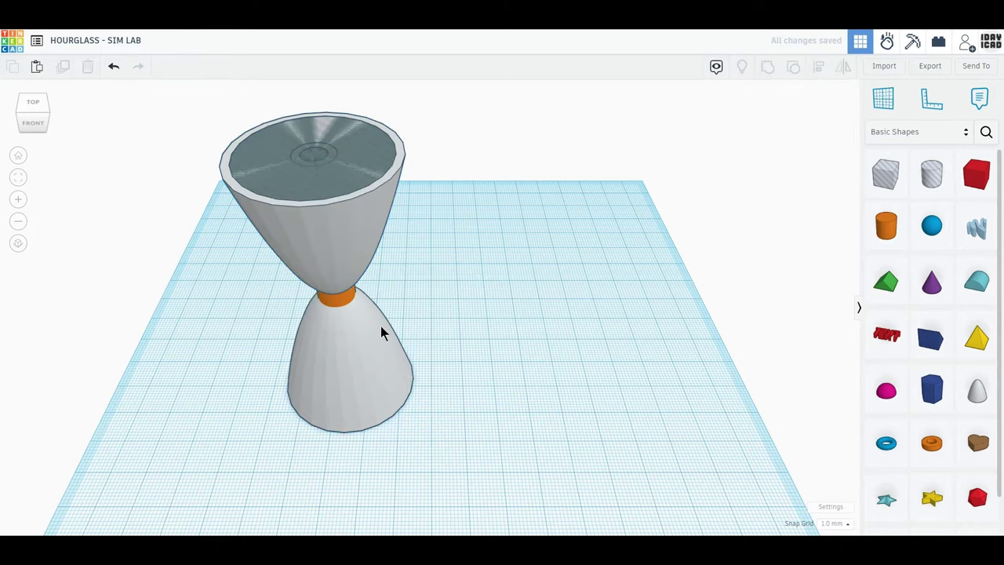
mouse_move(360, 364)
right_mouse_down()
mouse_move(381, 343)
mouse_move(319, 392)
mouse_move(224, 230)
right_mouse_up()
mouse_move(225, 230)
left_mouse_down()
mouse_move(455, 381)
mouse_move(507, 436)
left_mouse_up()
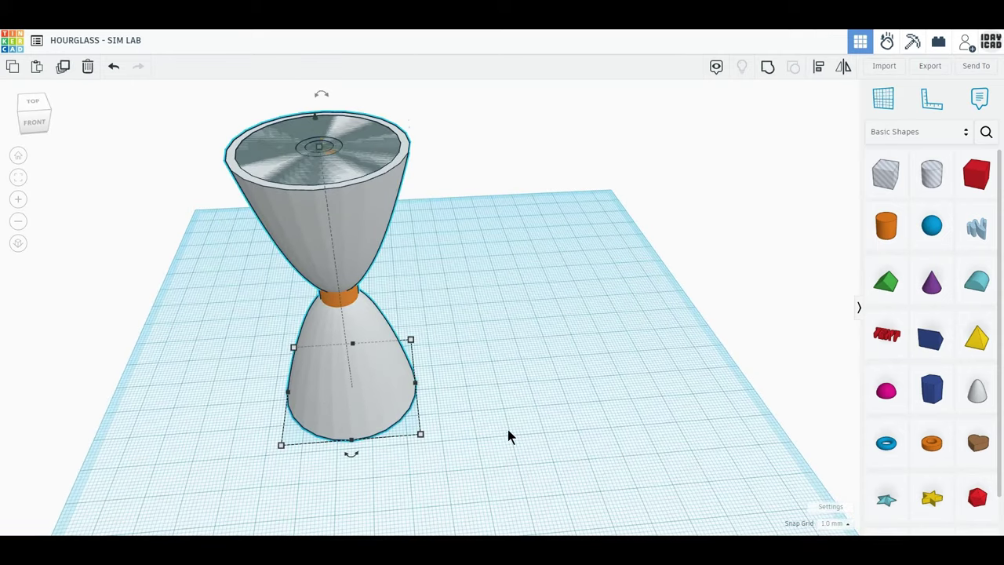
Group both halves into one hourglass coloured transparent white
left_click(767, 69)
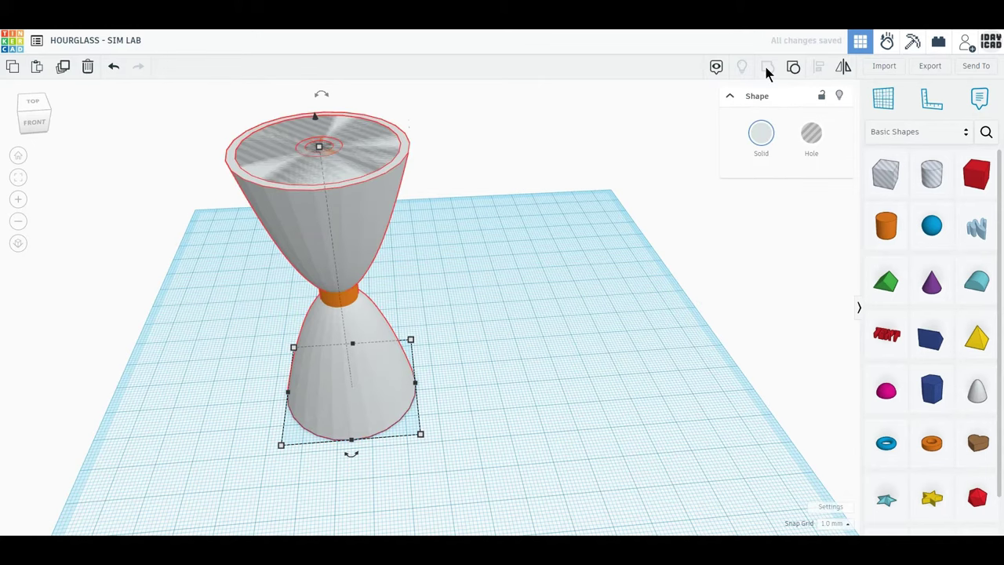
left_click(760, 134)
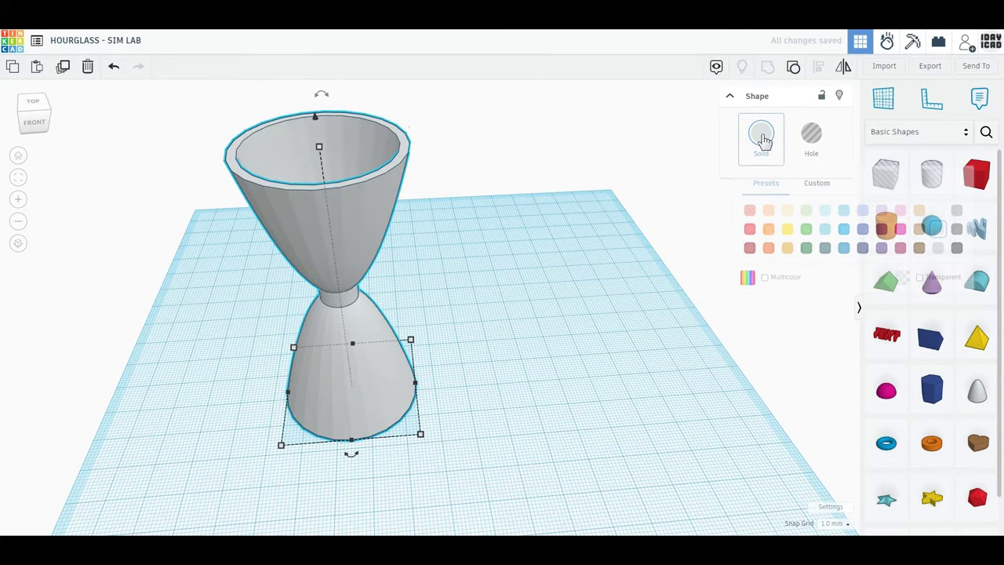
left_click(937, 210)
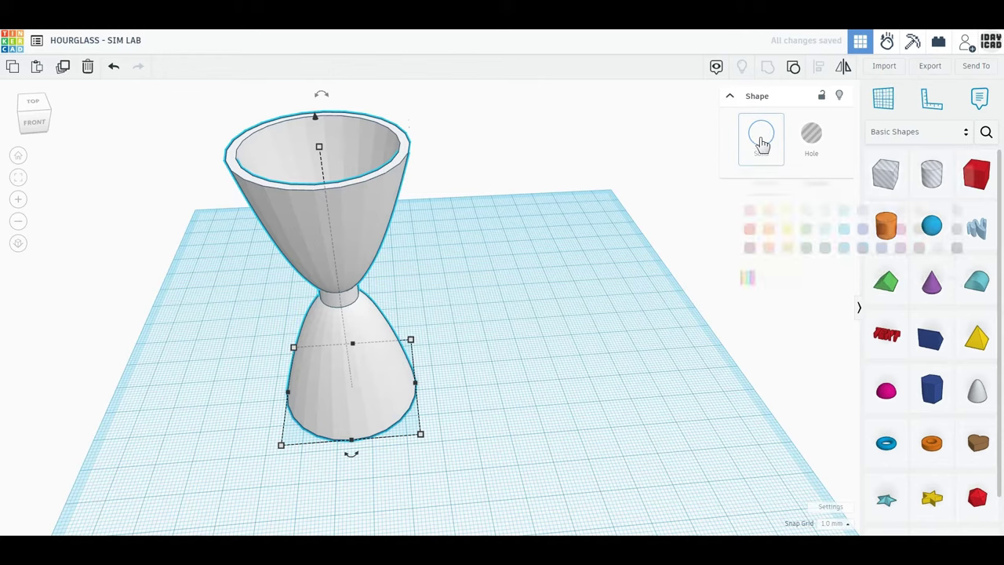
left_click(920, 277)
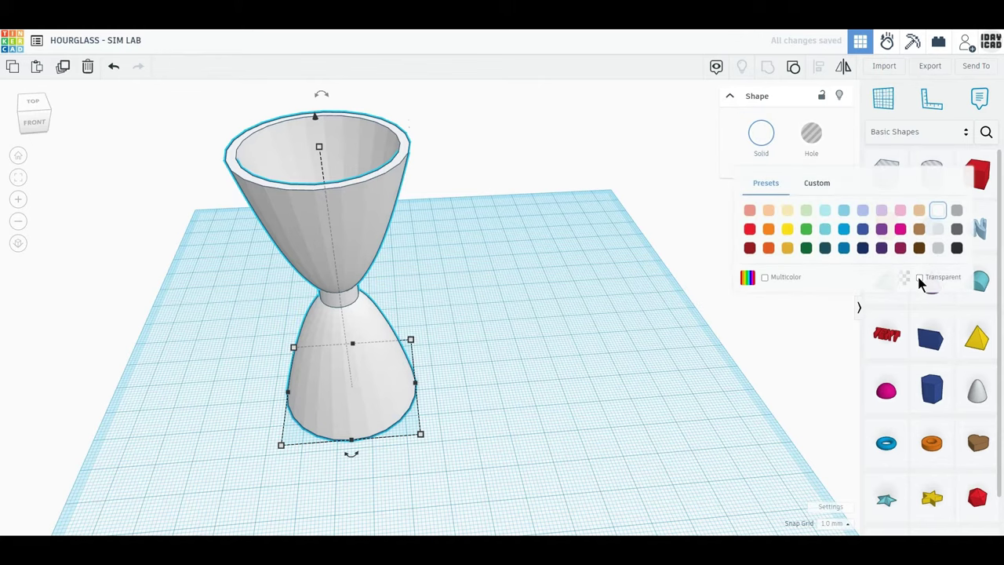
left_click(506, 359)
right_click_drag(503, 356, 484, 370)
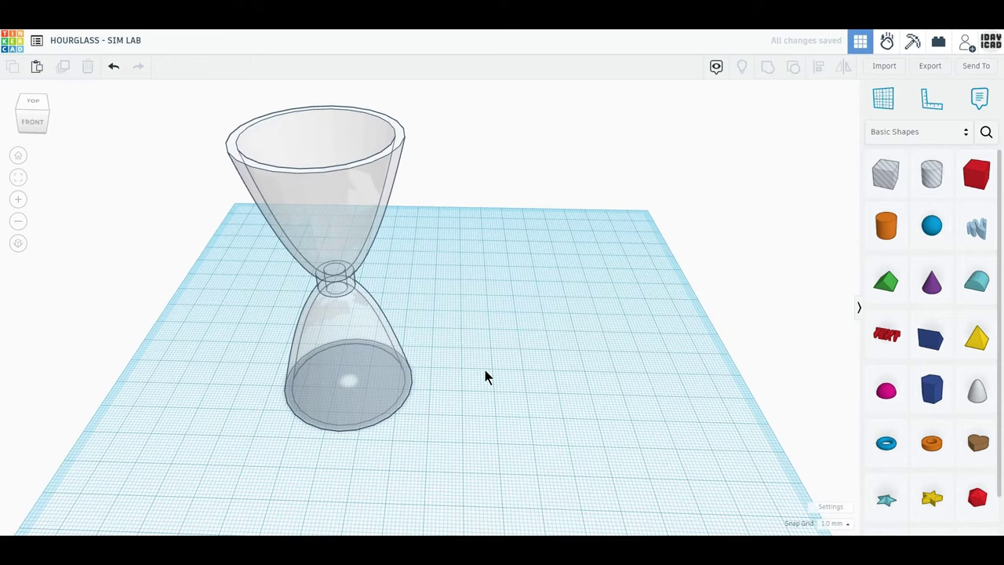
Add a cylinder and make it a 64-sided 50 × 50 mm disc, 10 mm tall
left_click_drag(885, 225, 480, 374)
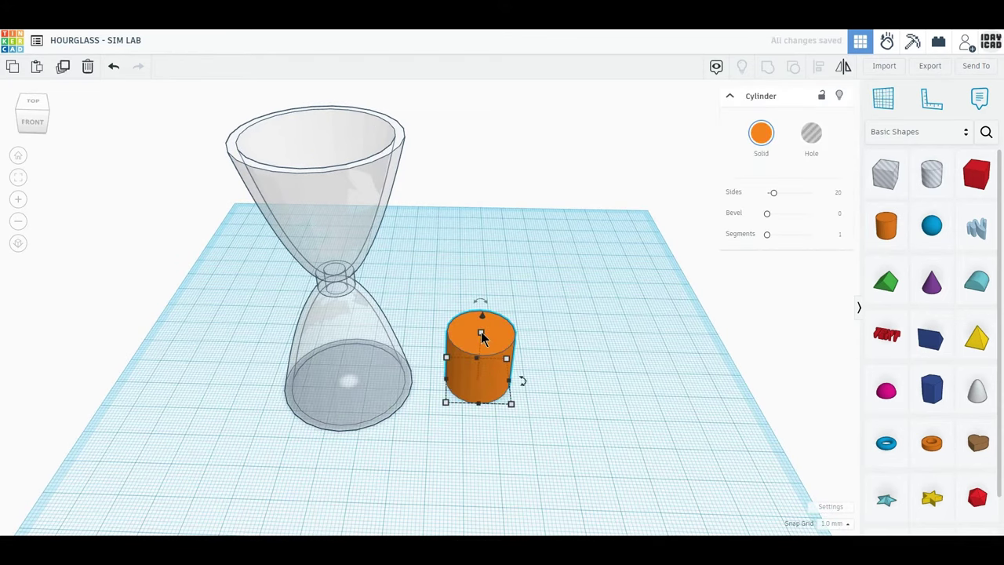
left_click(541, 359)
type("10")
key("Return")
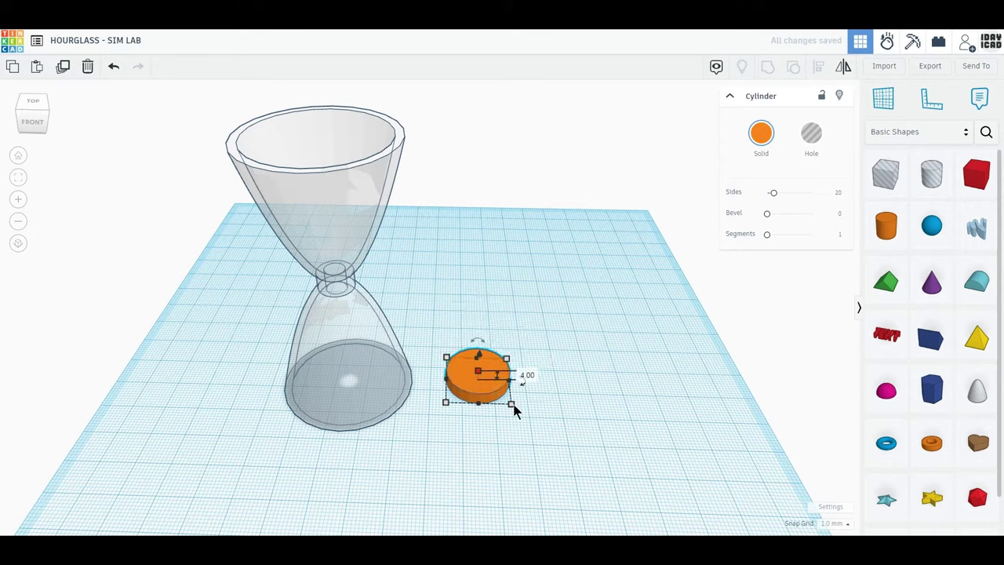
left_click(479, 444)
type("50")
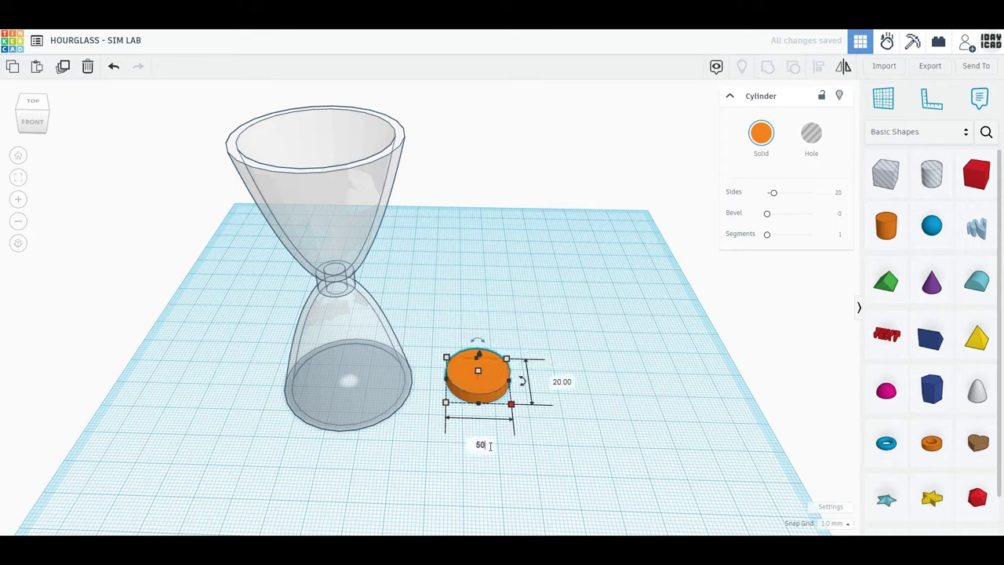
key("Return")
left_click(657, 384)
type("50")
key("Return")
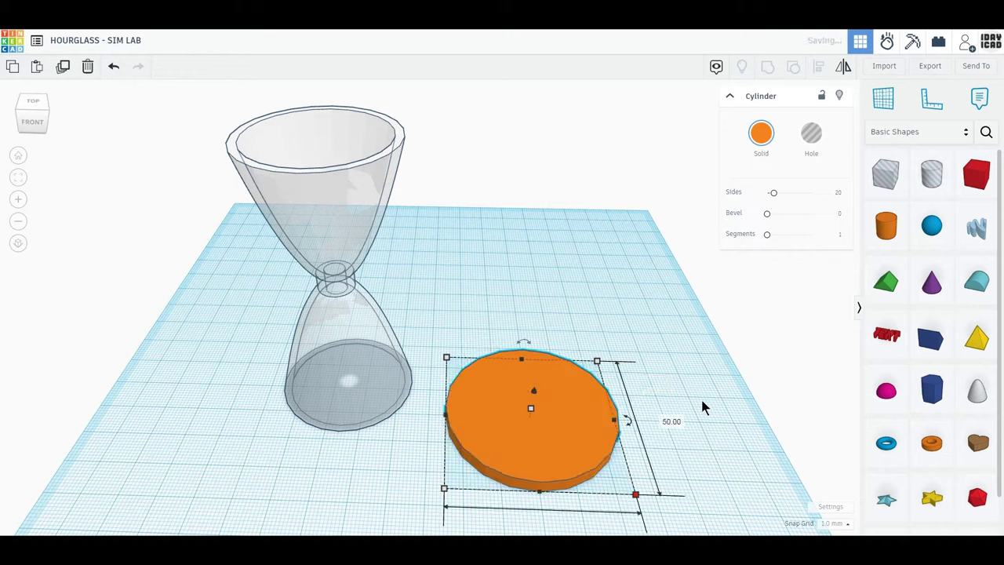
left_click_drag(545, 442, 542, 411)
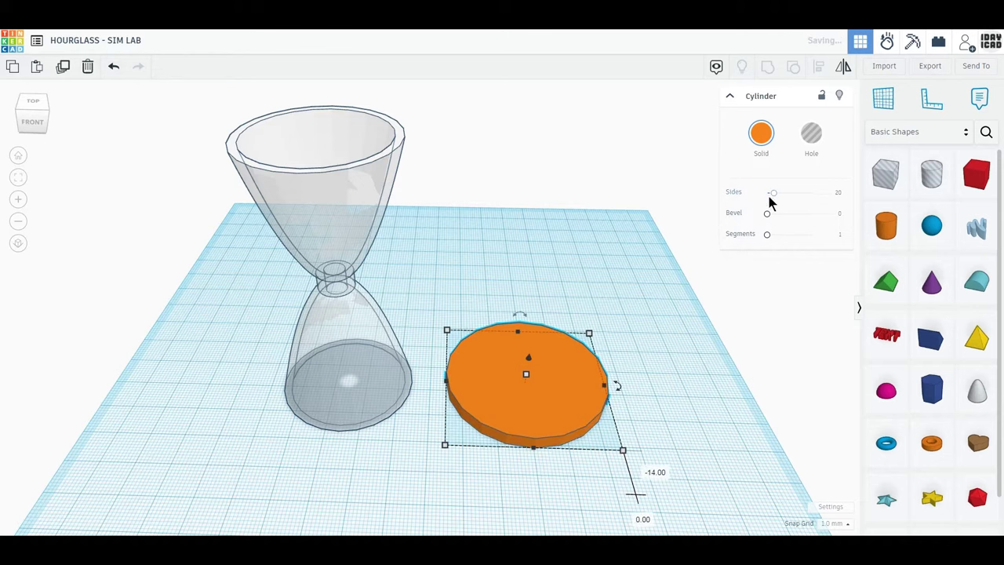
left_click_drag(773, 192, 811, 192)
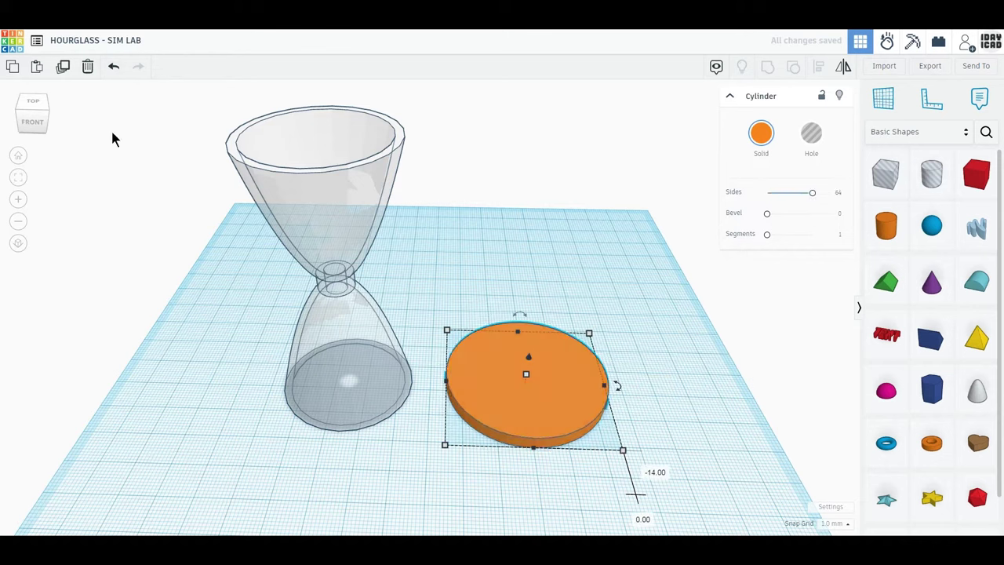
Duplicate the disc, resize the copy to 40 × 40 mm, and make it a hole over the disc
left_click(66, 73)
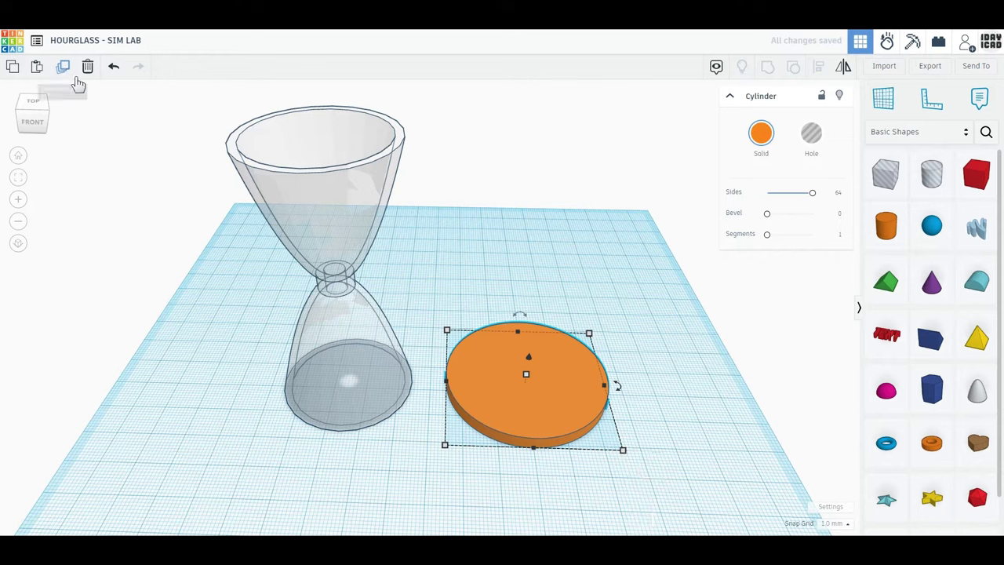
left_click_drag(447, 333, 455, 337)
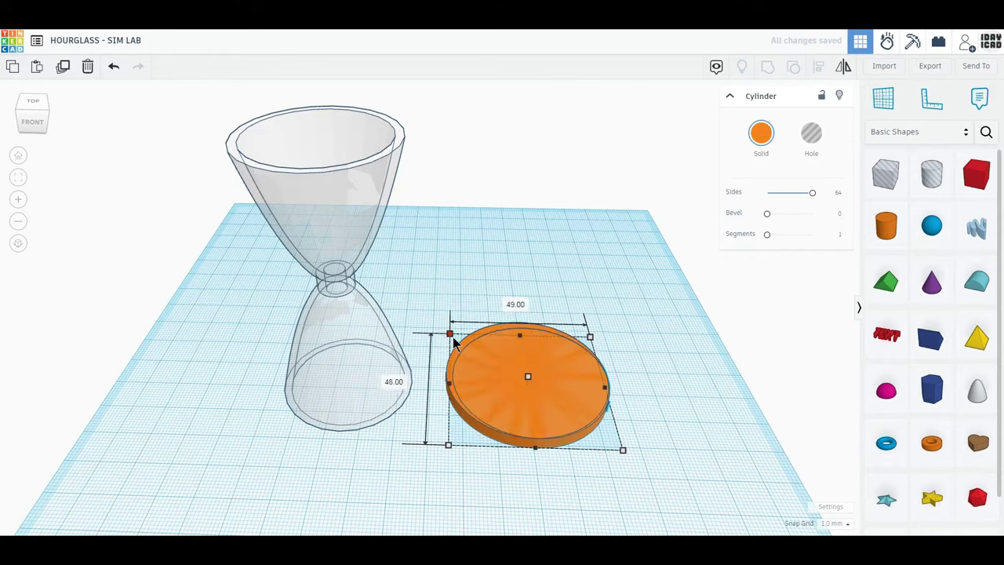
left_click(518, 306)
type("40")
key("Return")
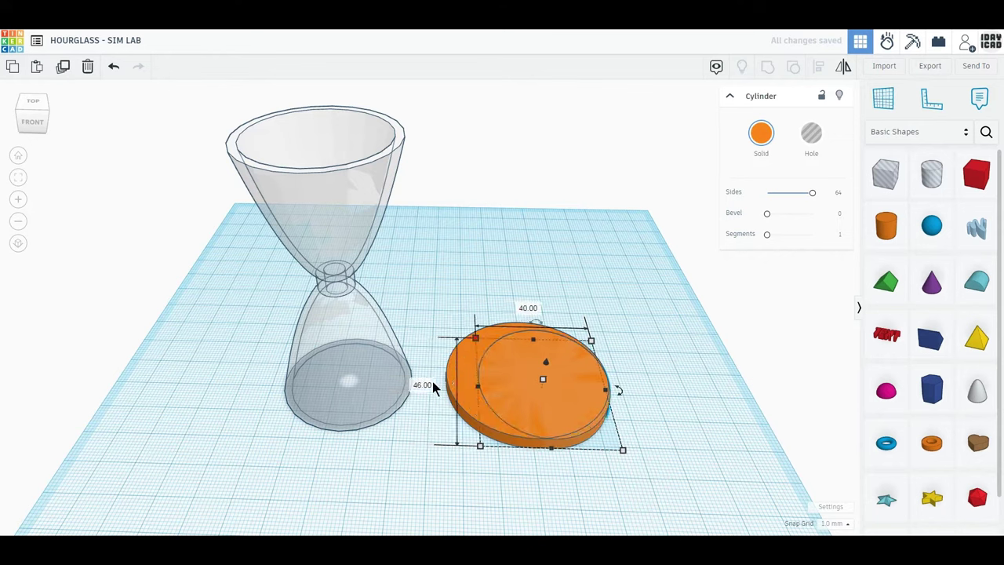
left_click(427, 383)
type("40")
key("Return")
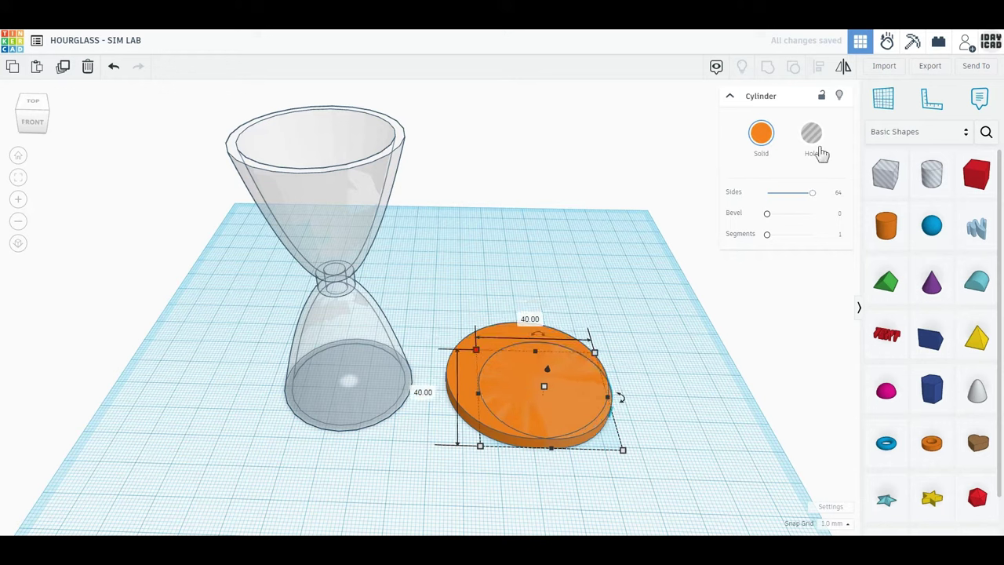
left_click(811, 135)
left_click_drag(547, 369, 549, 371)
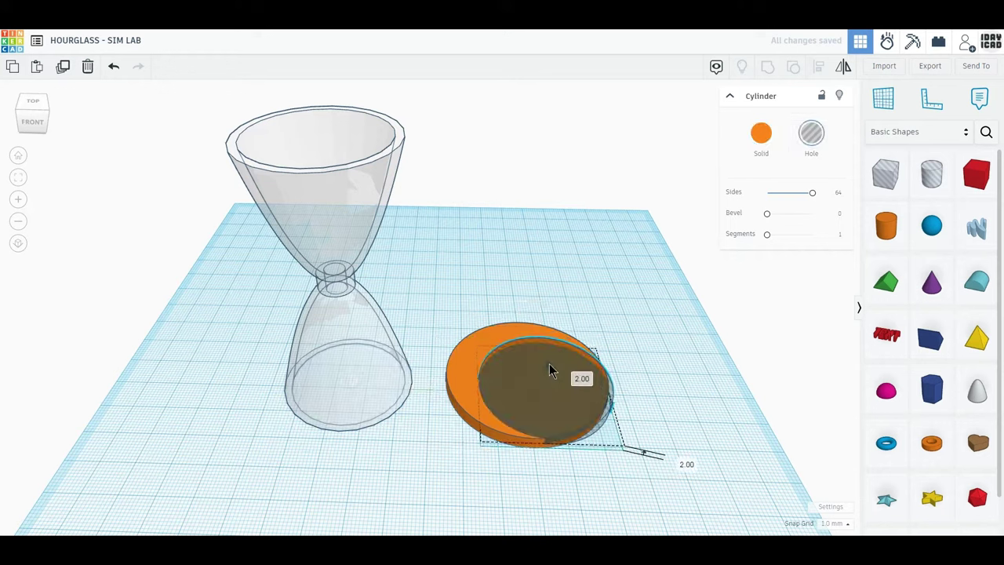
Centre the 40 mm hole on the orange disc along both axes and group them
left_click(608, 378, "shift")
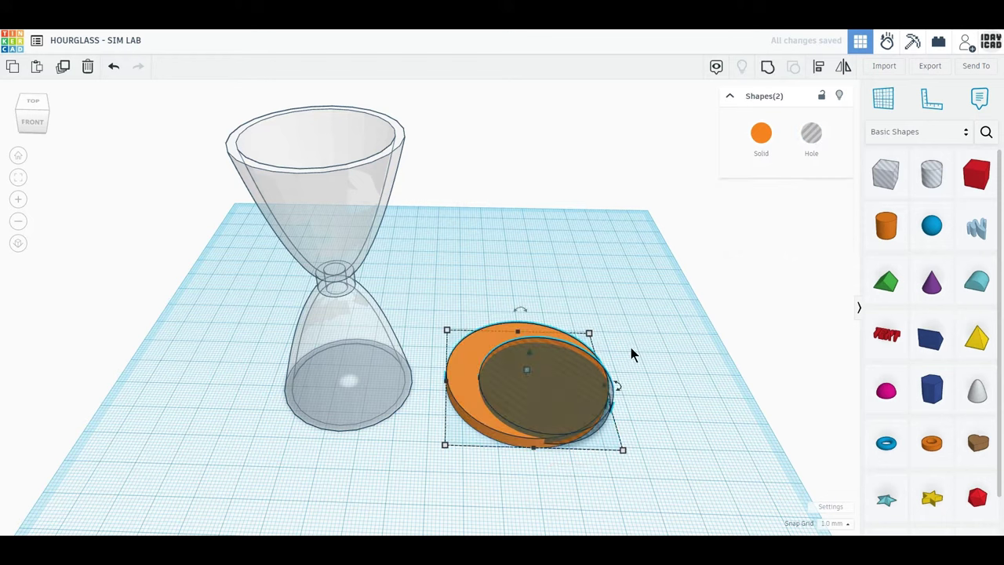
left_click(821, 72)
left_click(534, 462)
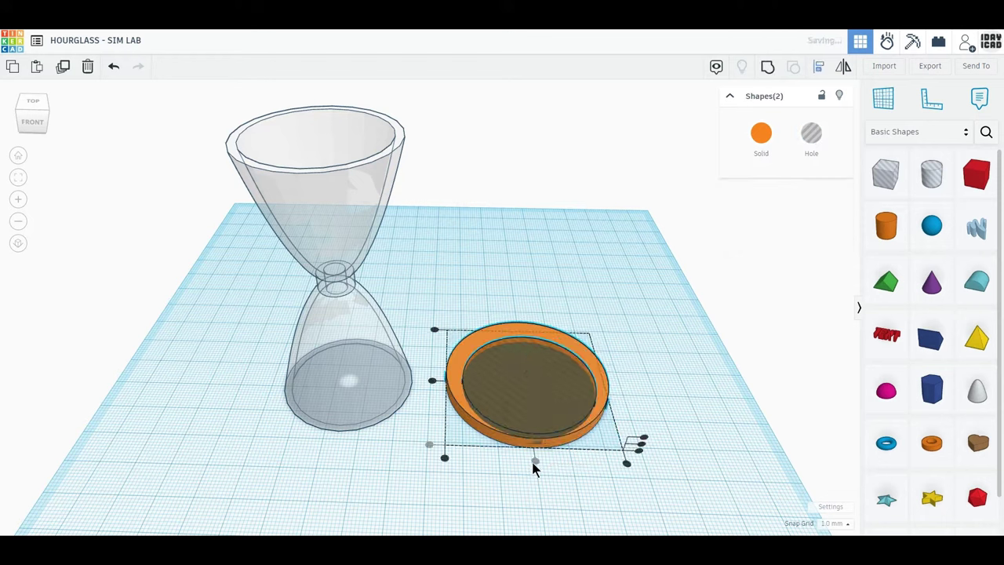
left_click(432, 382)
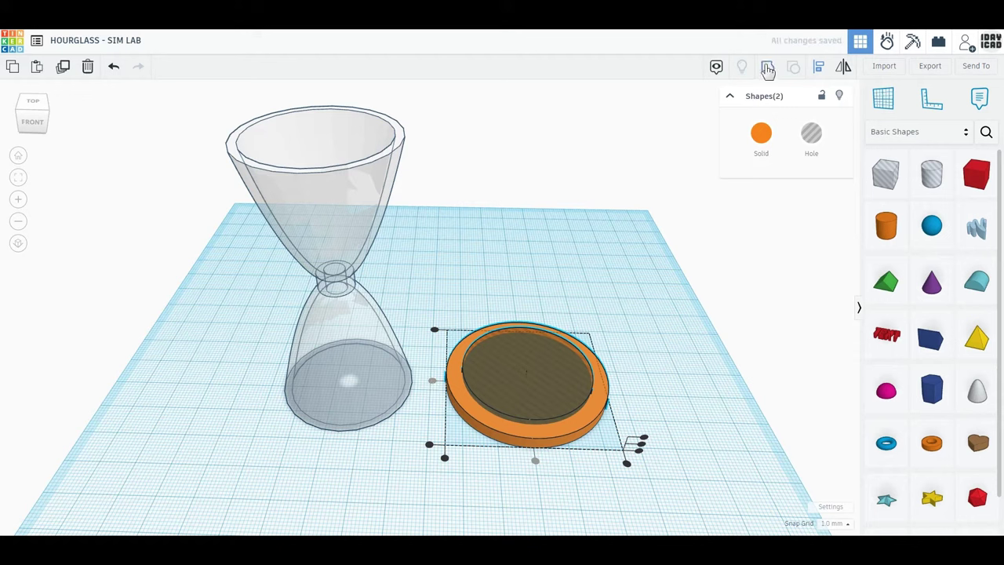
left_click(768, 69)
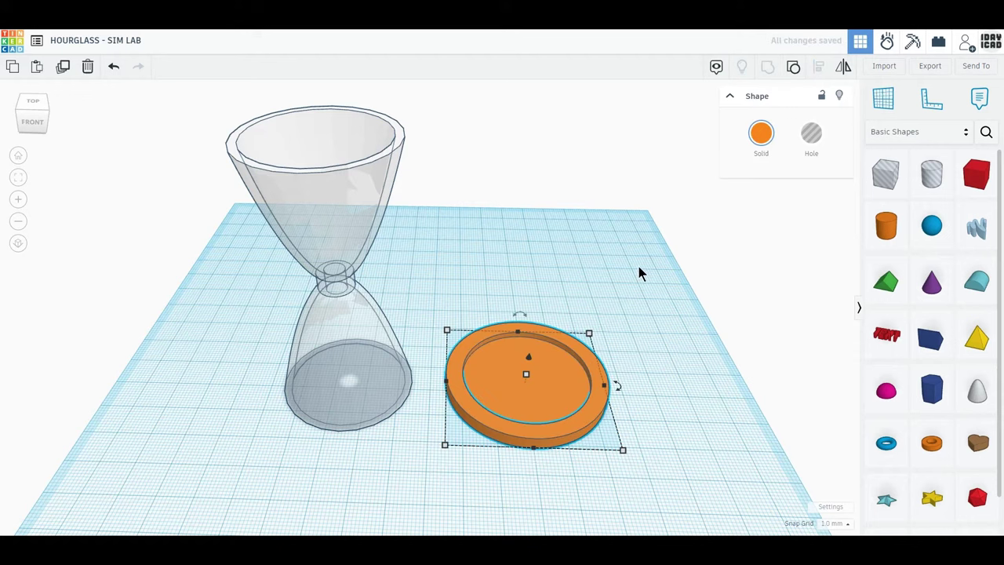
Nudge the hourglass glass slightly upward
left_click(300, 201)
left_click_drag(312, 103, 314, 104)
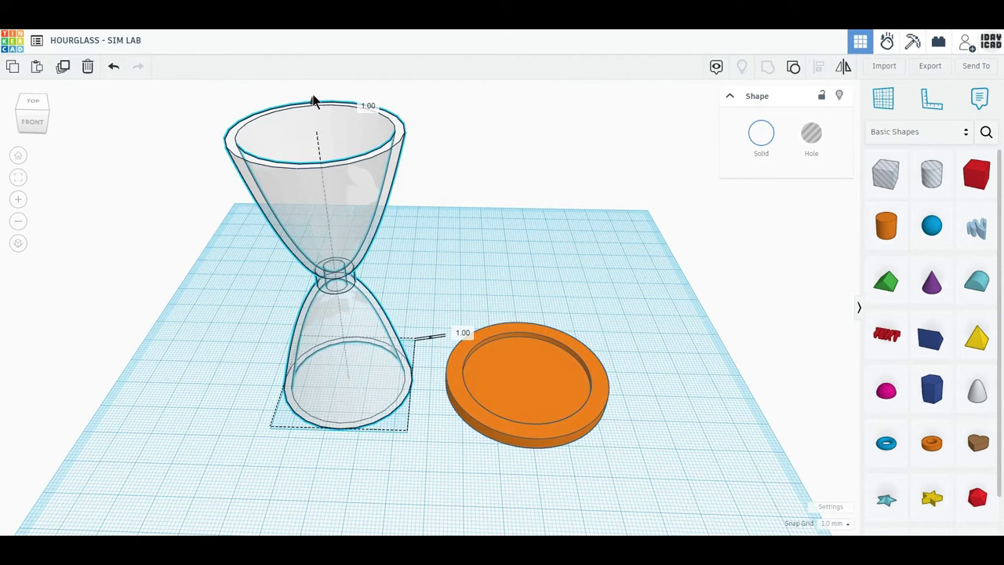
left_click_drag(312, 101, 313, 98)
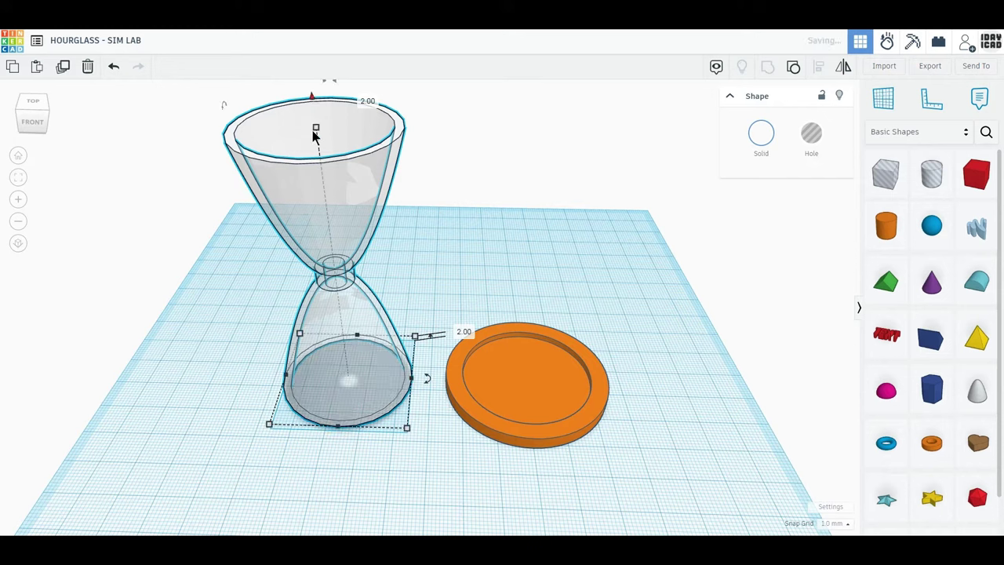
Duplicate the recessed orange disc and lift the copy about 80 mm above the workplane
left_click(529, 396)
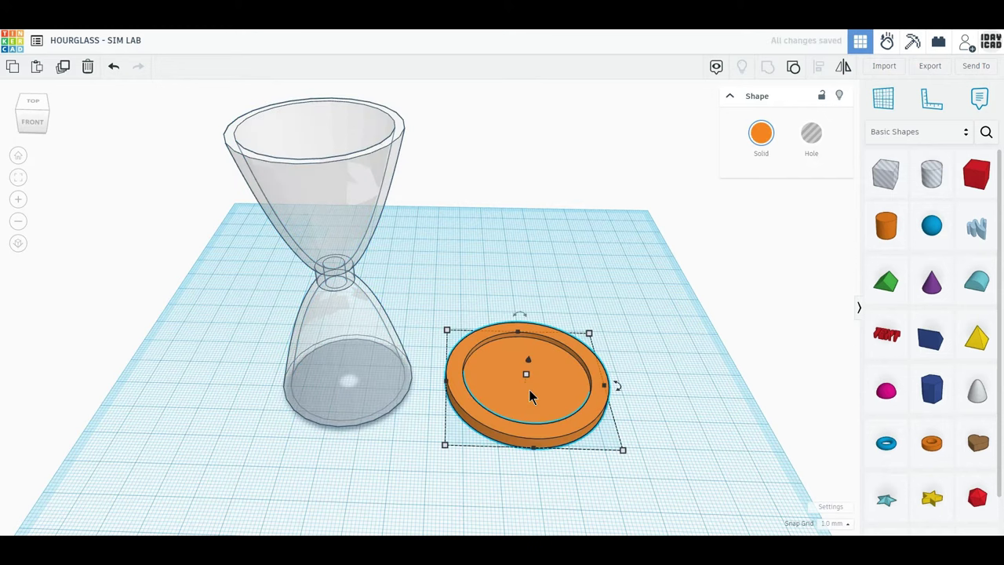
left_click(63, 69)
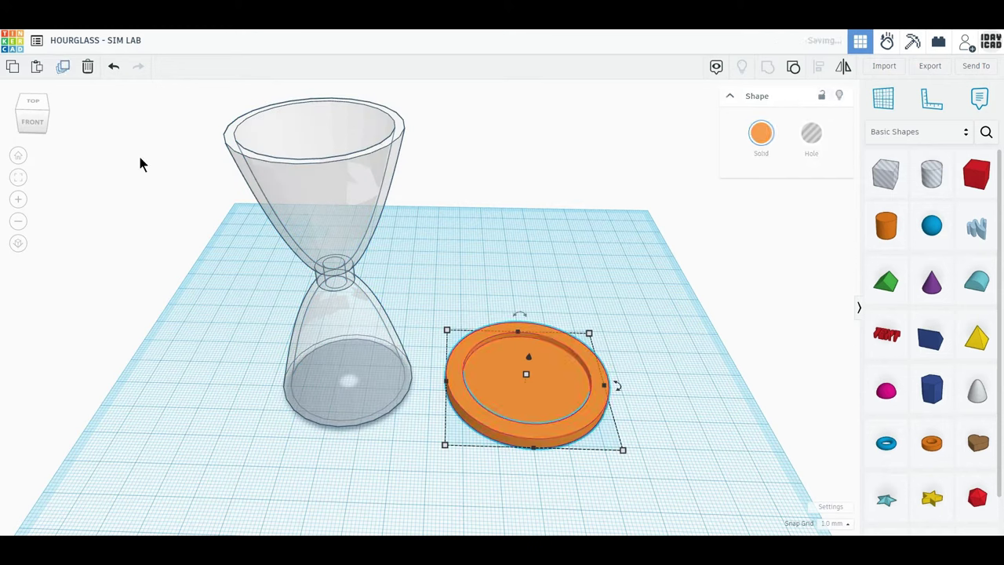
left_click_drag(528, 359, 551, 118)
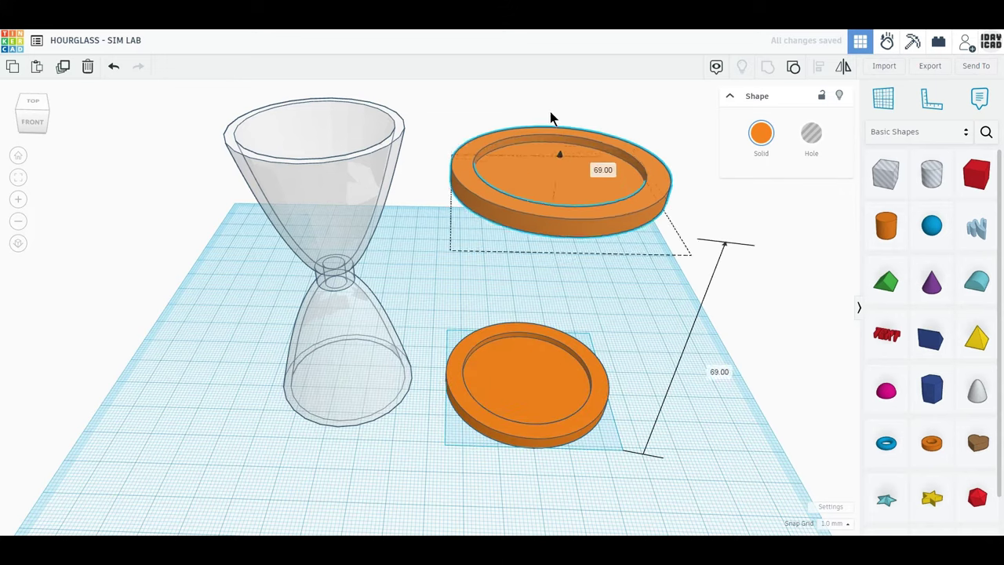
left_click_drag(395, 362, 407, 358)
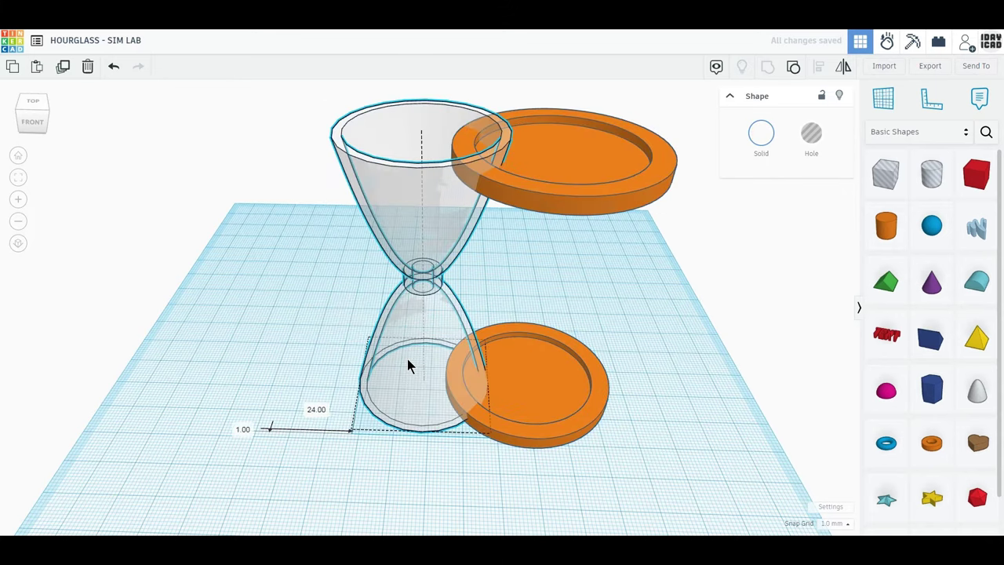
right_click_drag(574, 207, 559, 280)
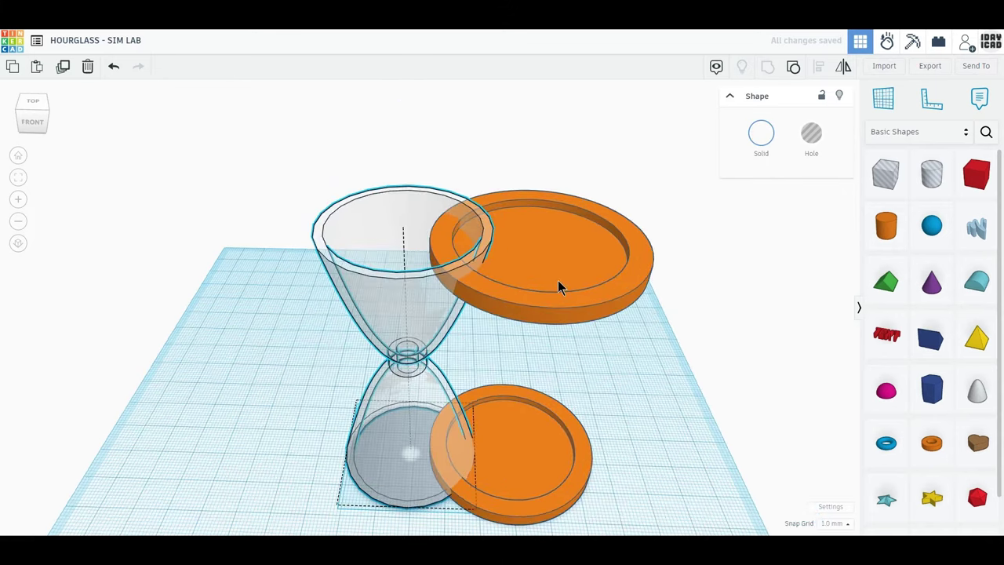
left_click(558, 280)
left_click_drag(542, 215, 586, 183)
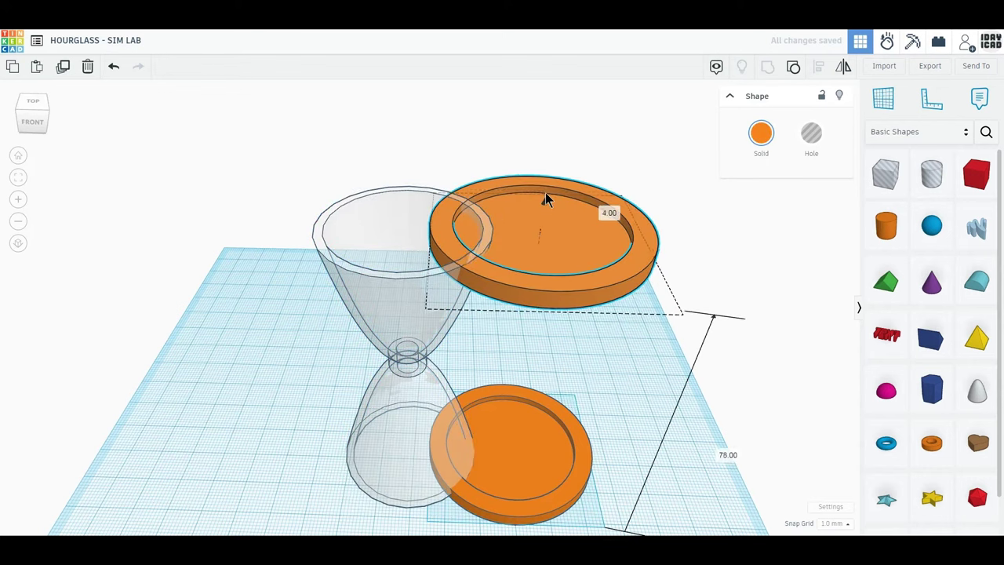
Mirror the raised disc upside down as a top cap and shift the glass left
left_click(843, 69)
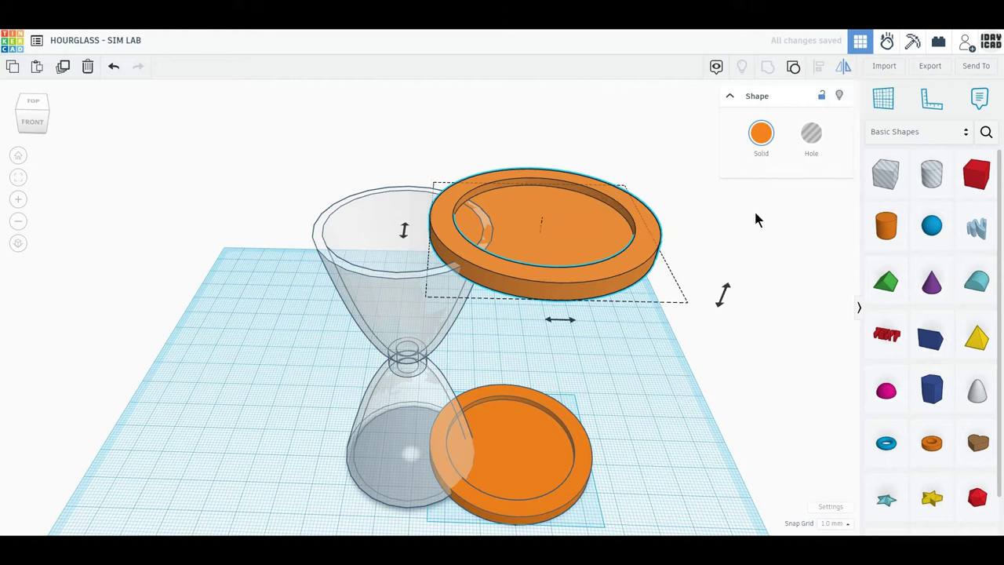
left_click(723, 295)
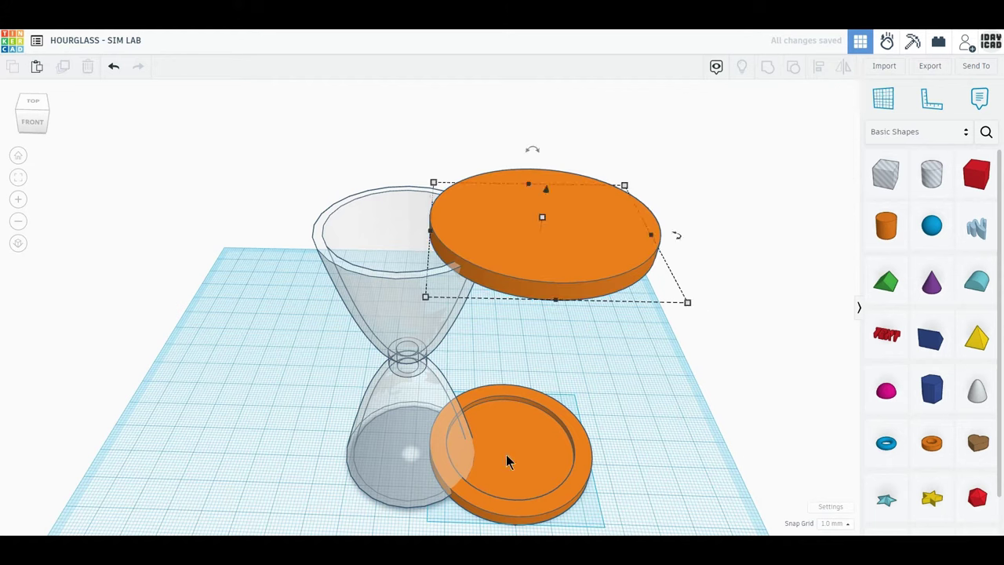
left_click(408, 437)
key("Left")
key("Left")
key("Left")
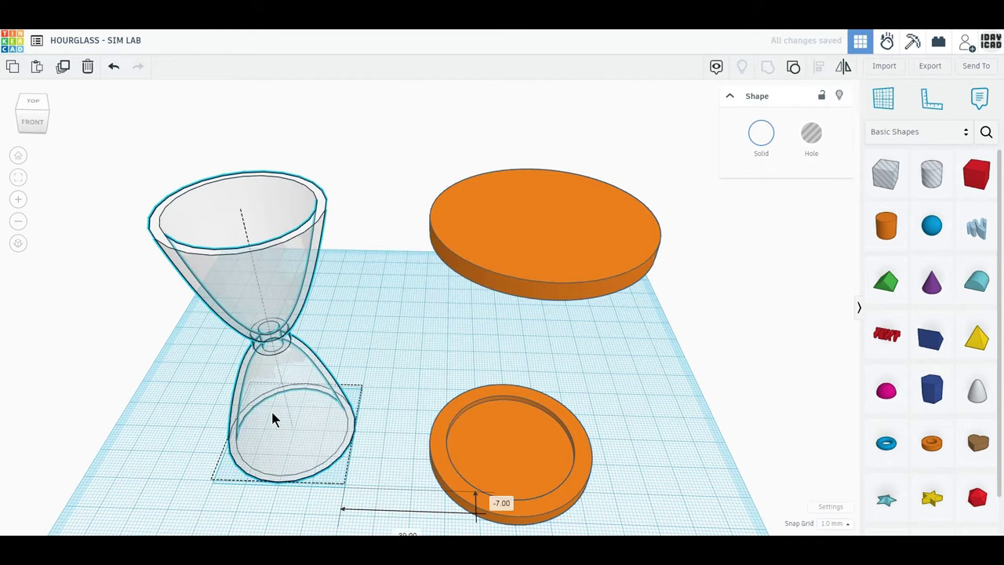
Centre-align the glass and both orange discs on a common axis
left_click_drag(694, 475, 250, 219)
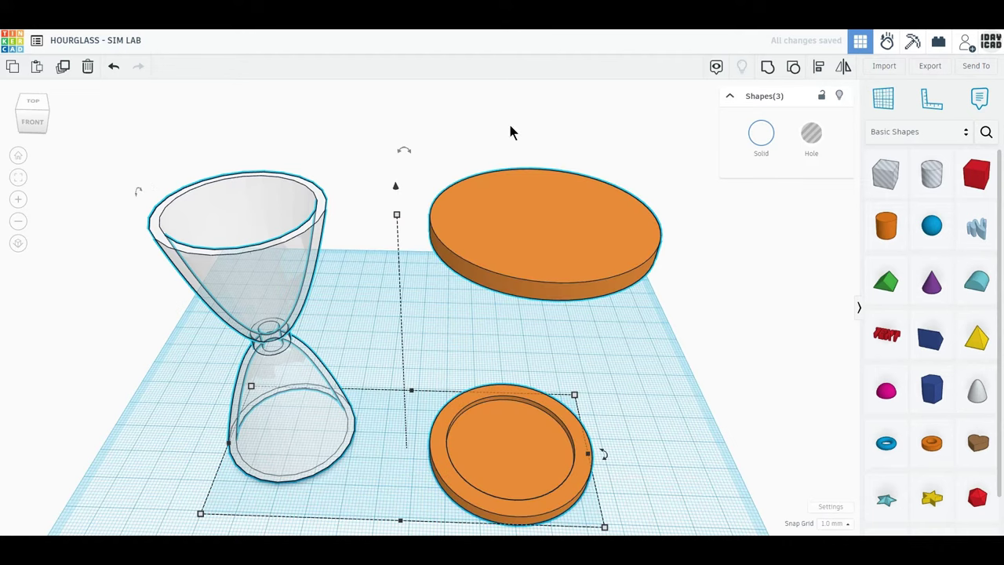
left_click(817, 69)
mouse_move(636, 393)
middle_mouse_down()
mouse_move(628, 315)
mouse_move(624, 324)
middle_mouse_up()
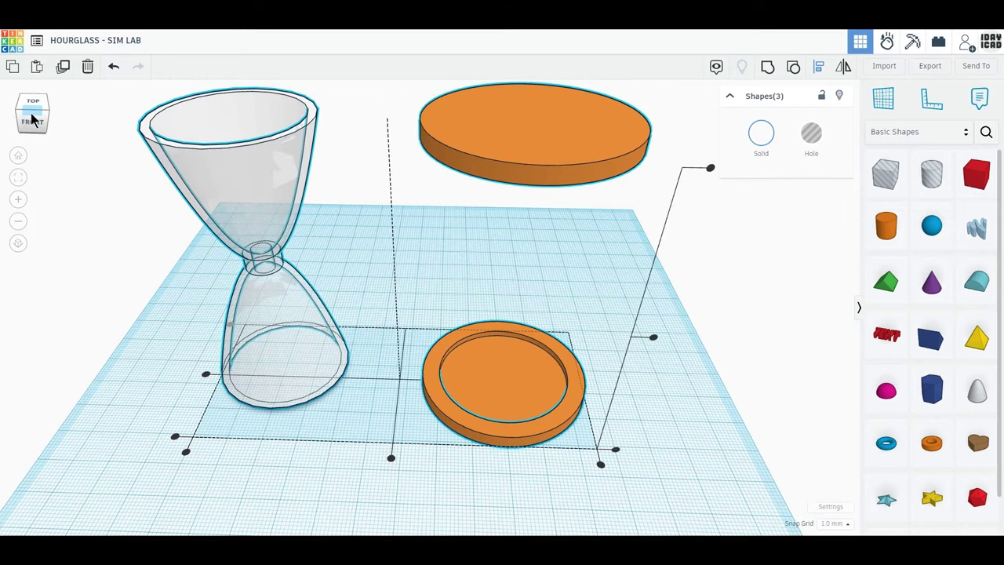
left_click(32, 116)
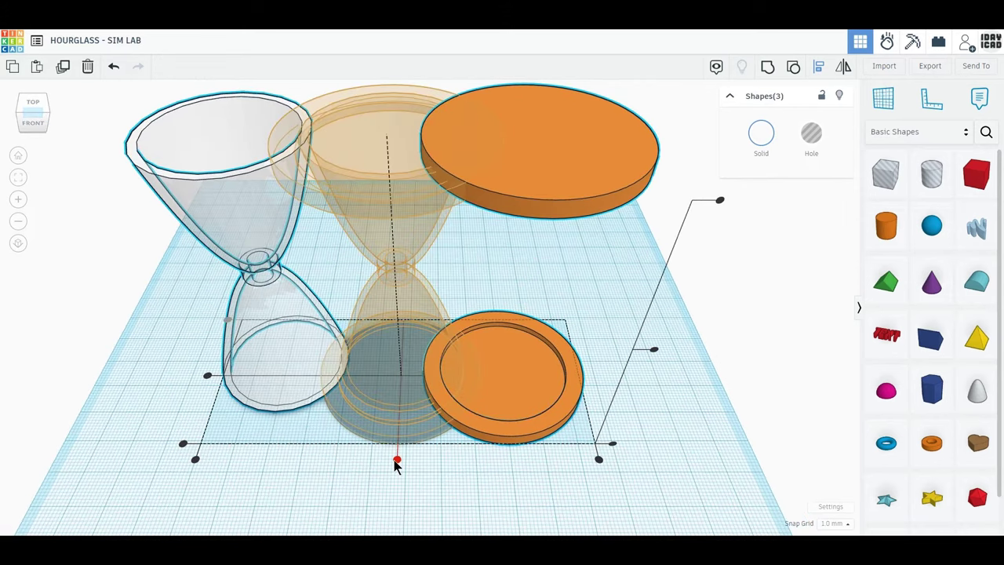
left_click(396, 459)
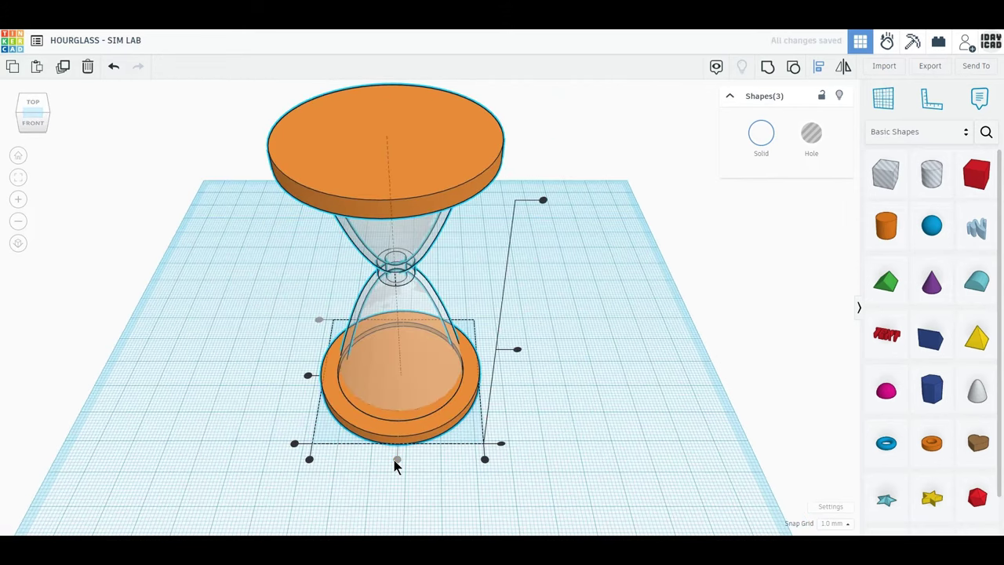
left_click(615, 408)
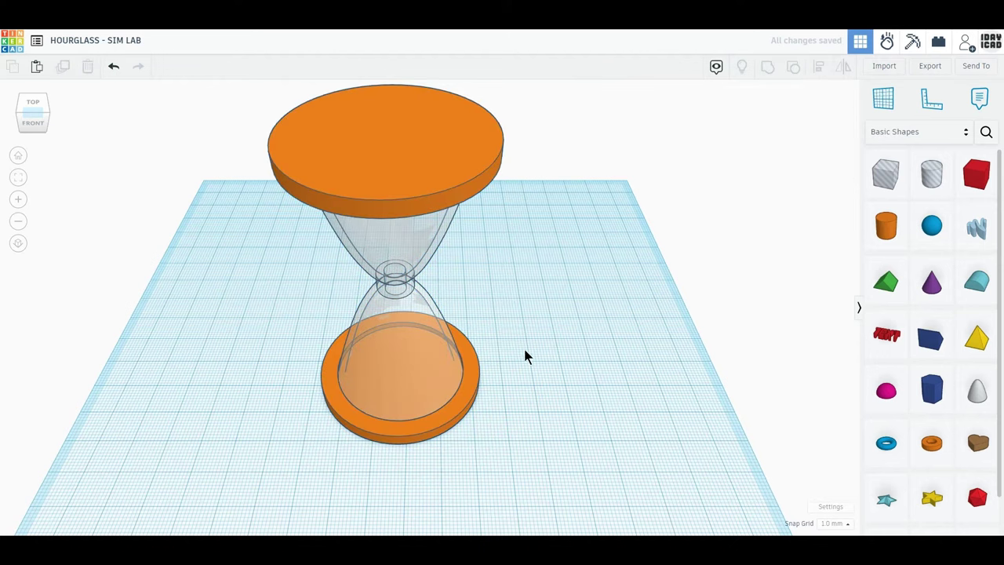
Add a cylinder beside the hourglass sized 2 × 2 mm and 84 mm tall
left_click_drag(886, 226, 547, 409)
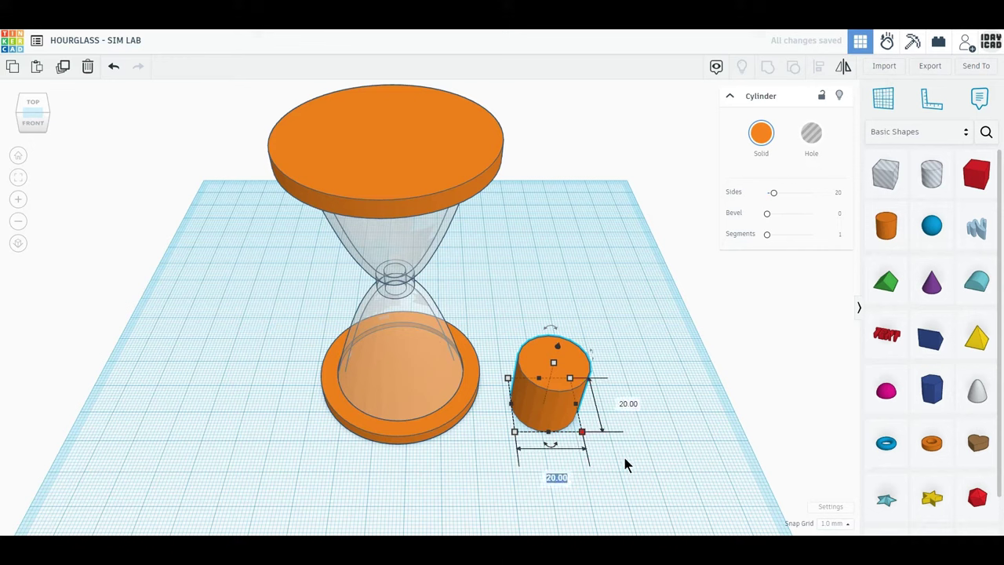
type("2")
key("Return")
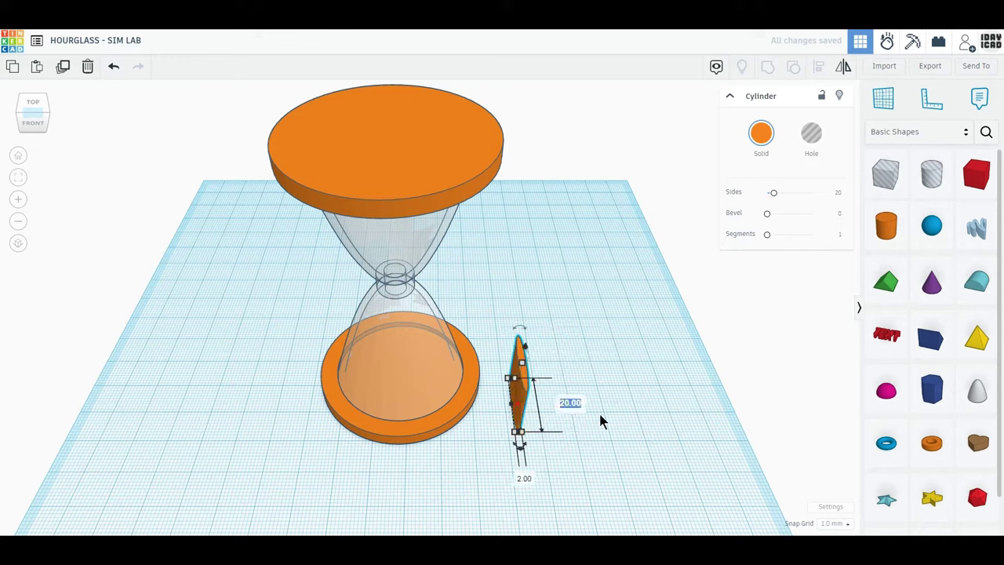
type("2")
key("Return")
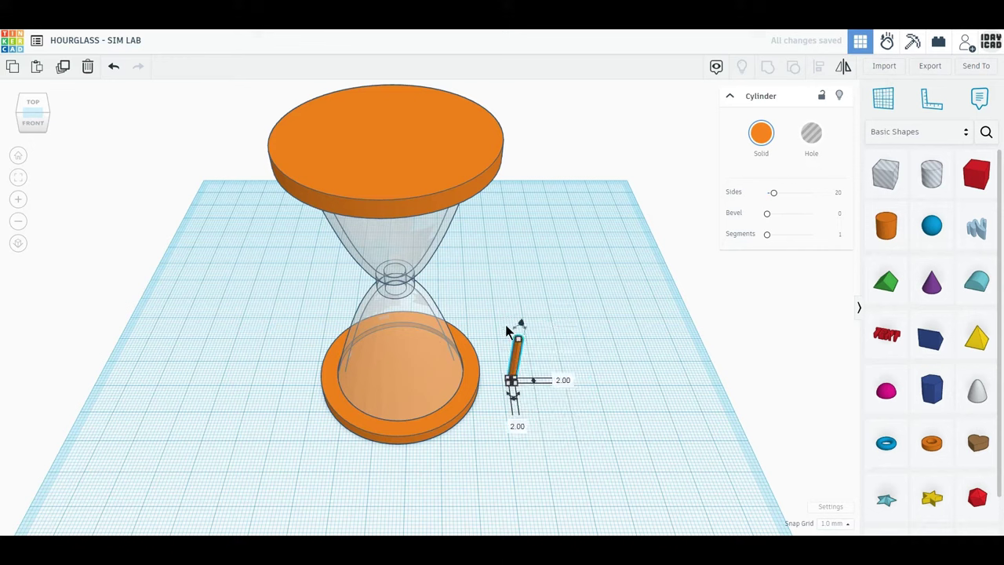
left_click(565, 361)
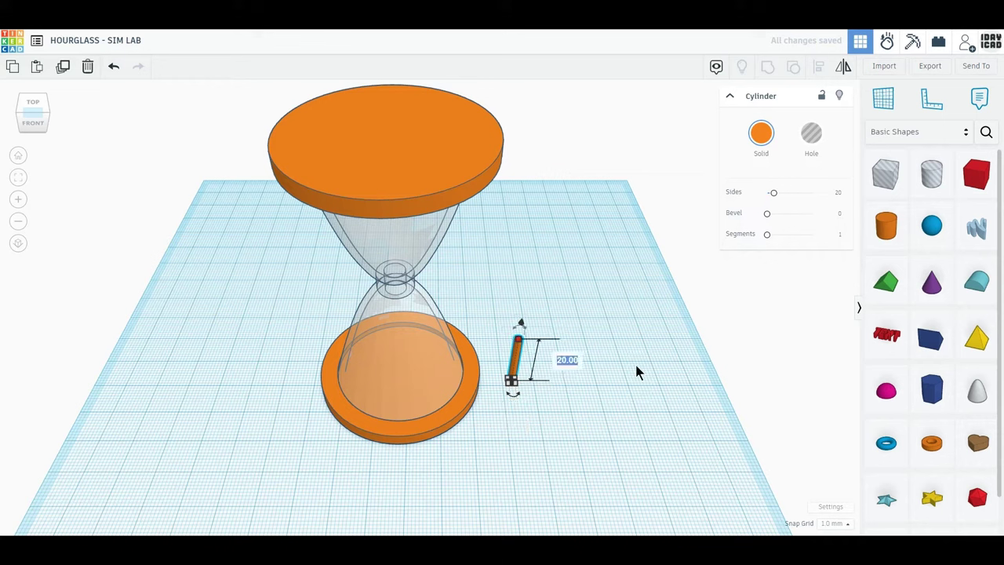
type("8")
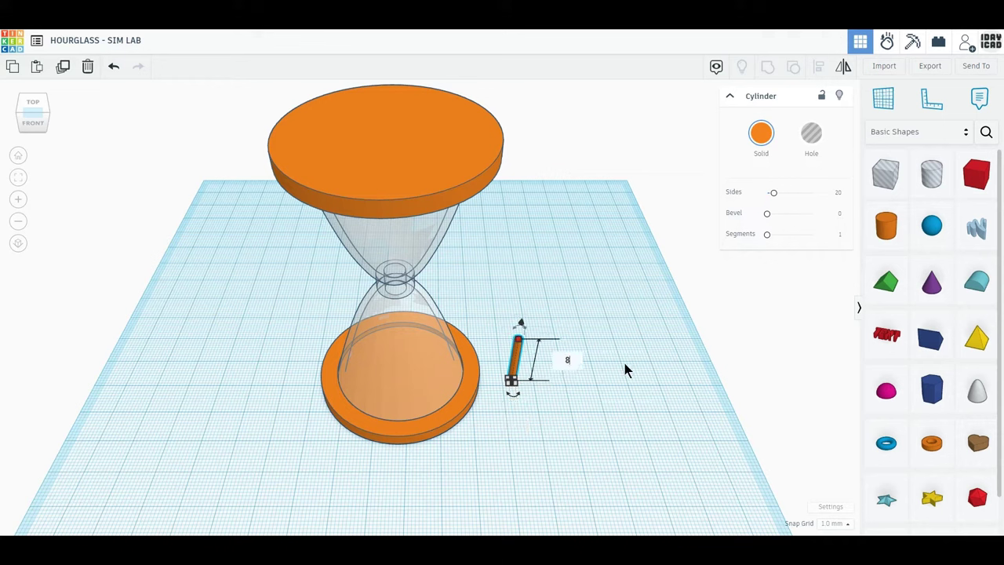
type("4")
key("Return")
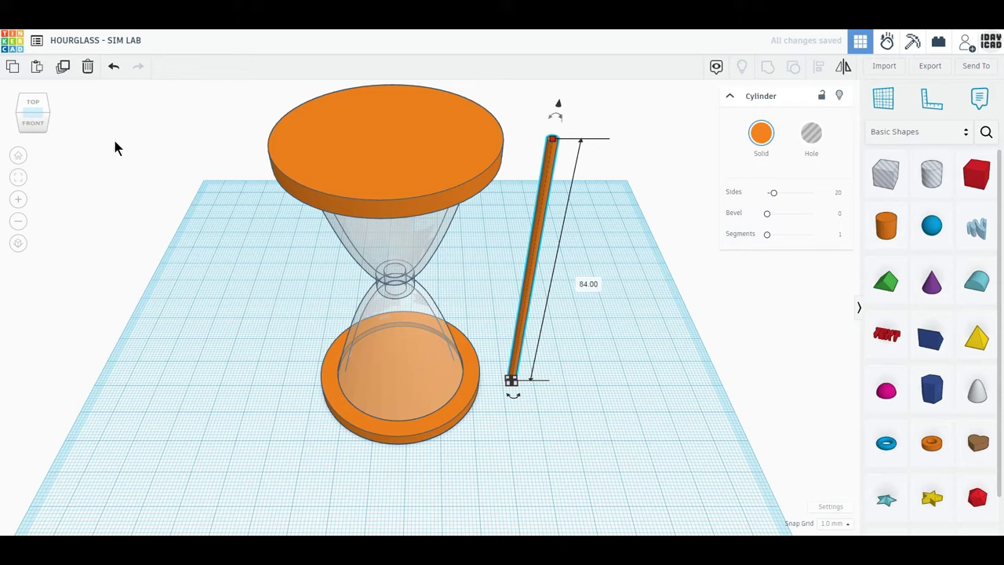
Switch to a top-down orthographic view and shift the orange disc right
left_click(33, 104)
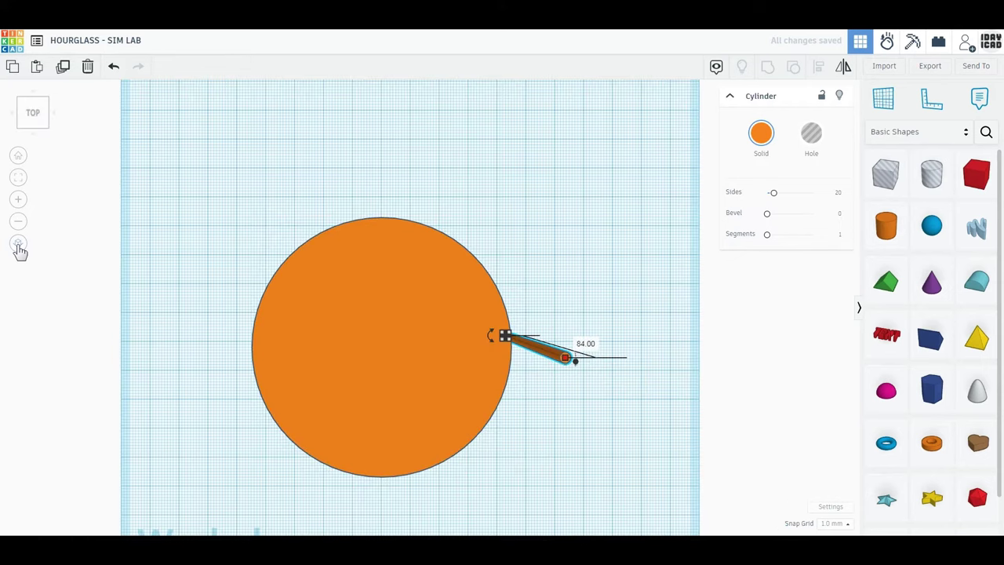
left_click(19, 243)
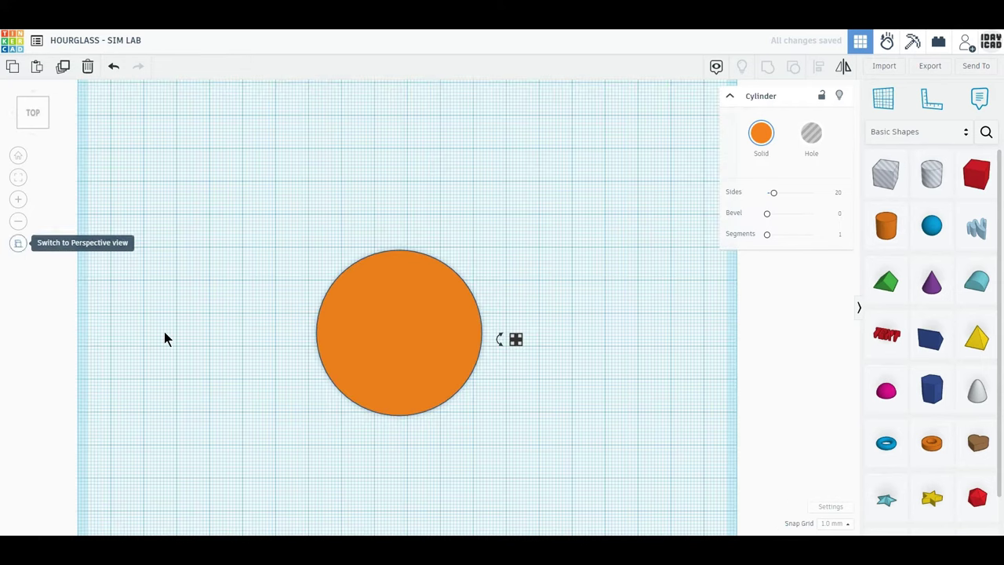
left_click(310, 372)
mouse_move(251, 251)
left_mouse_down()
mouse_move(403, 372)
mouse_move(463, 374)
left_mouse_up()
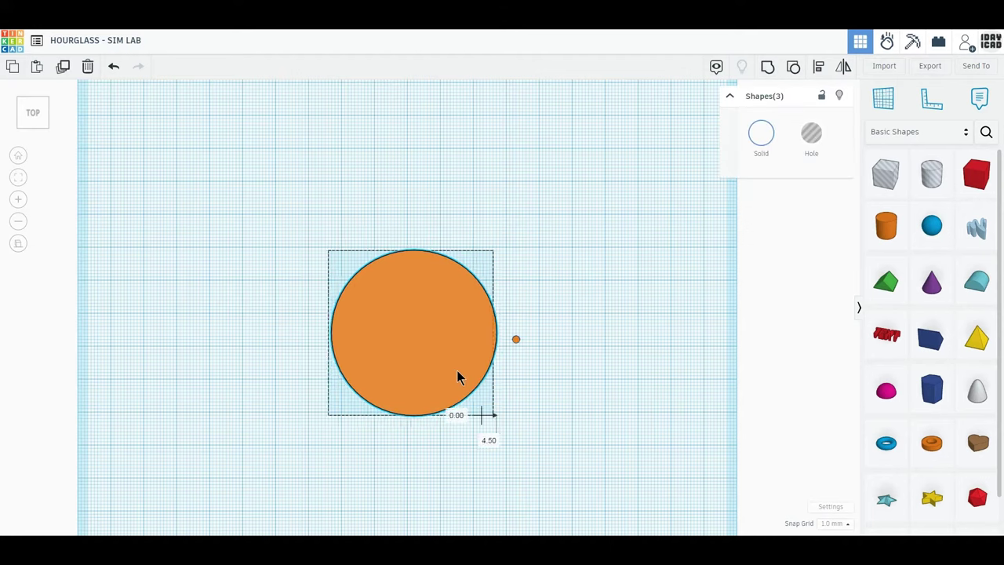
left_click(576, 394)
Place the small post on the disc's right edge, duplicate it, and slide the top disc left
scroll(434, 363, "up", 2)
scroll(435, 364, "up", 2)
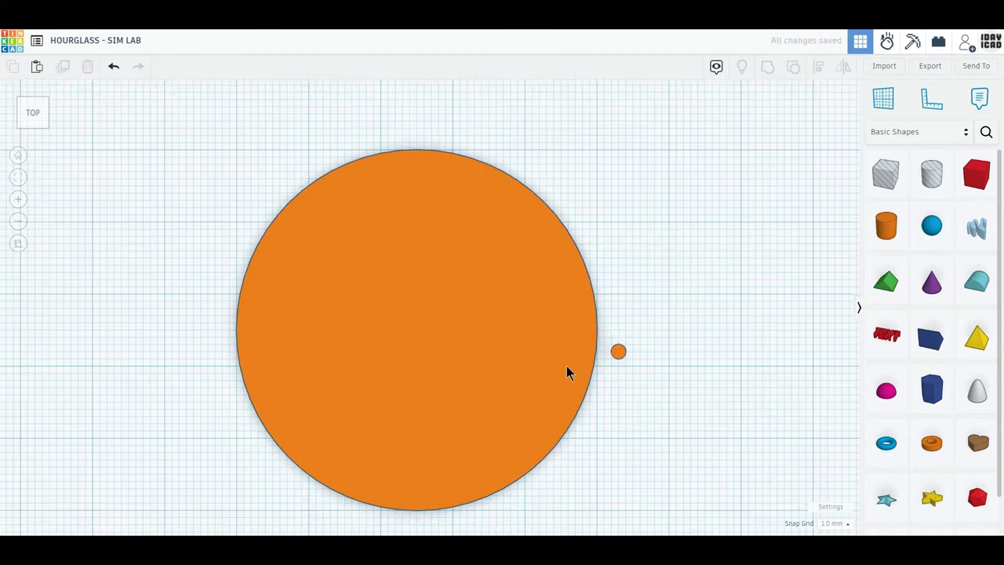
left_click_drag(619, 333, 584, 313)
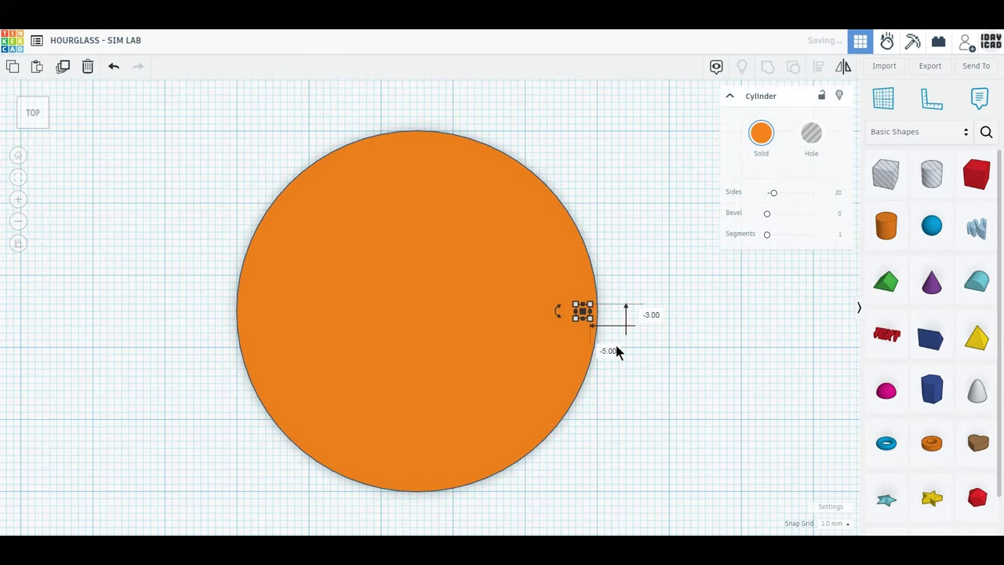
left_click(64, 69)
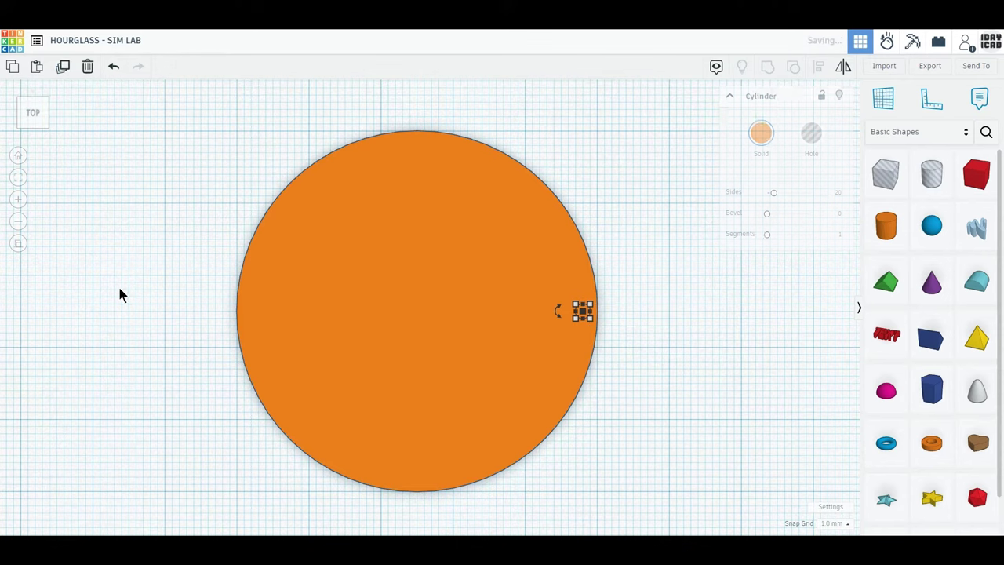
left_click(194, 299)
left_click_drag(580, 313, 258, 313)
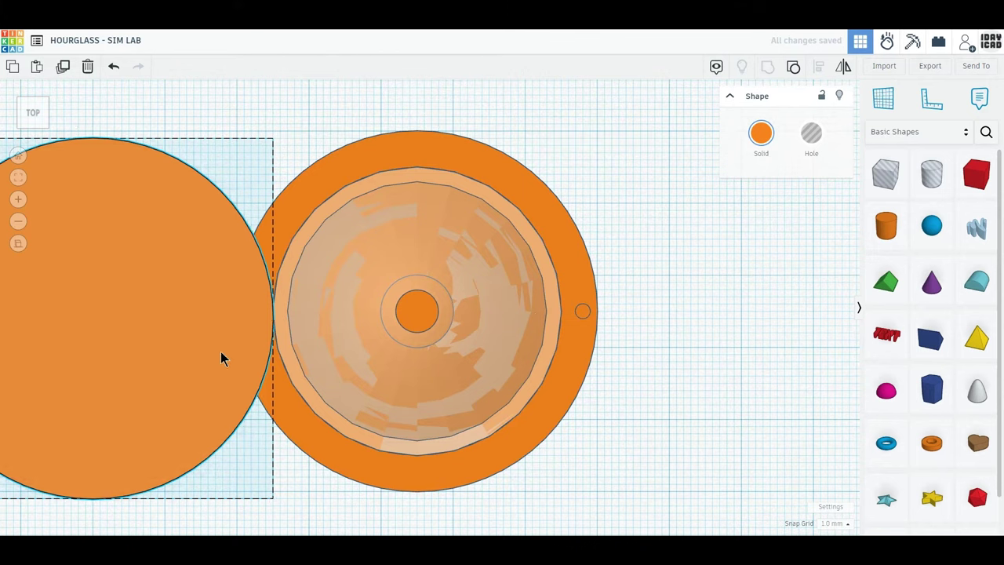
Slide the top disc 10 mm further left and move the post copy 46 mm to the opposite edge
left_click_drag(220, 352, 164, 352)
left_click_drag(406, 320, 253, 320)
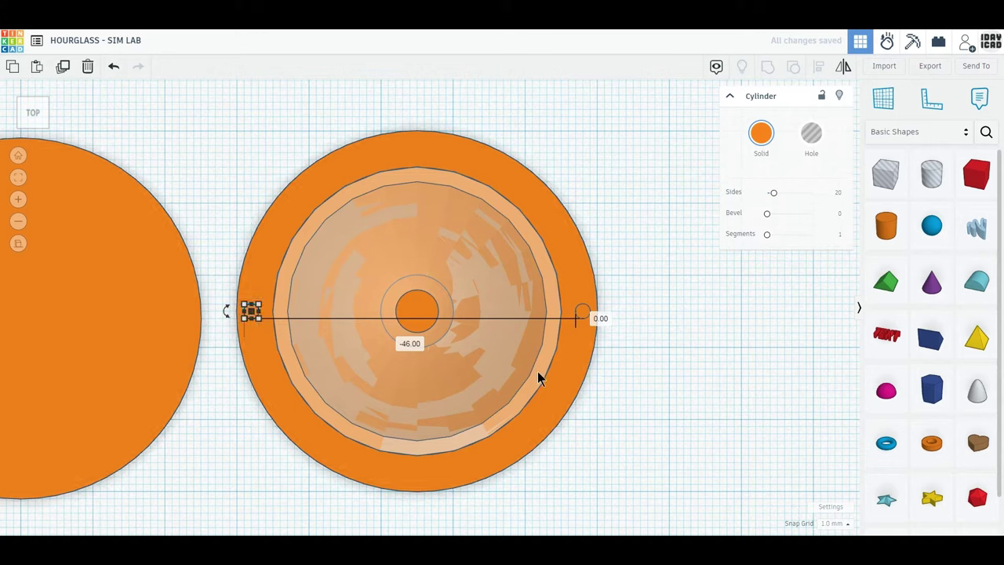
left_click(583, 309)
left_click(700, 398)
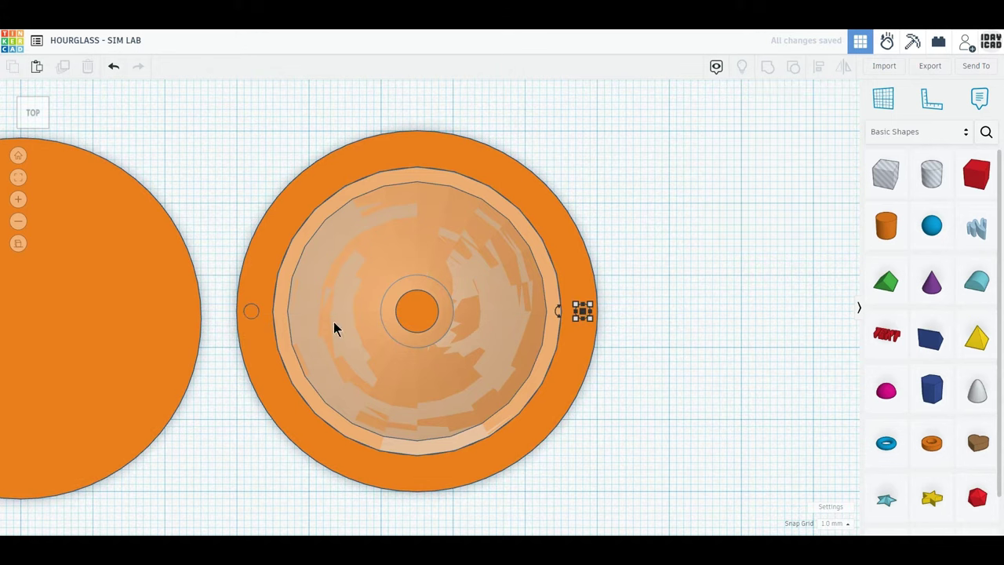
left_click(252, 314)
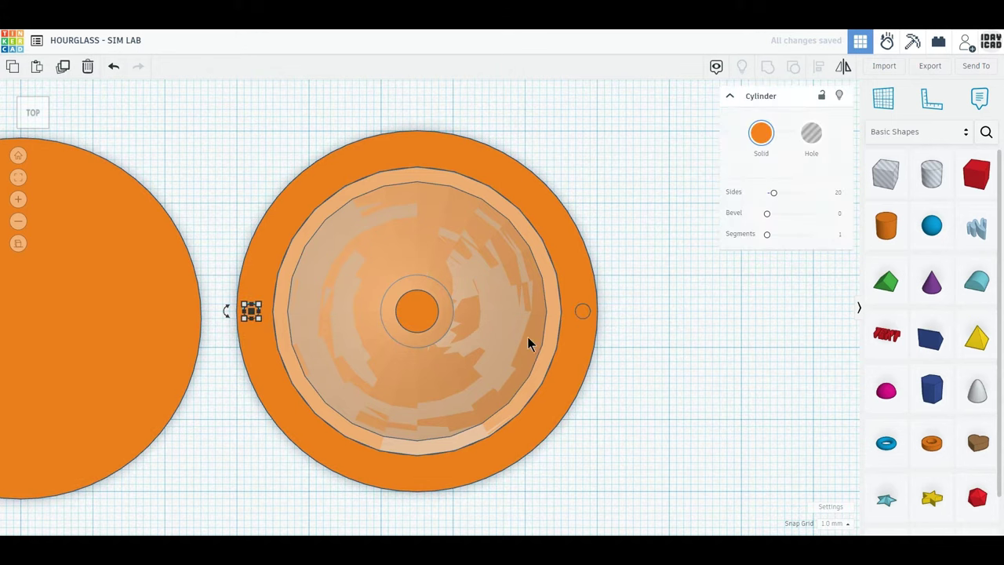
left_click(583, 311, "shift")
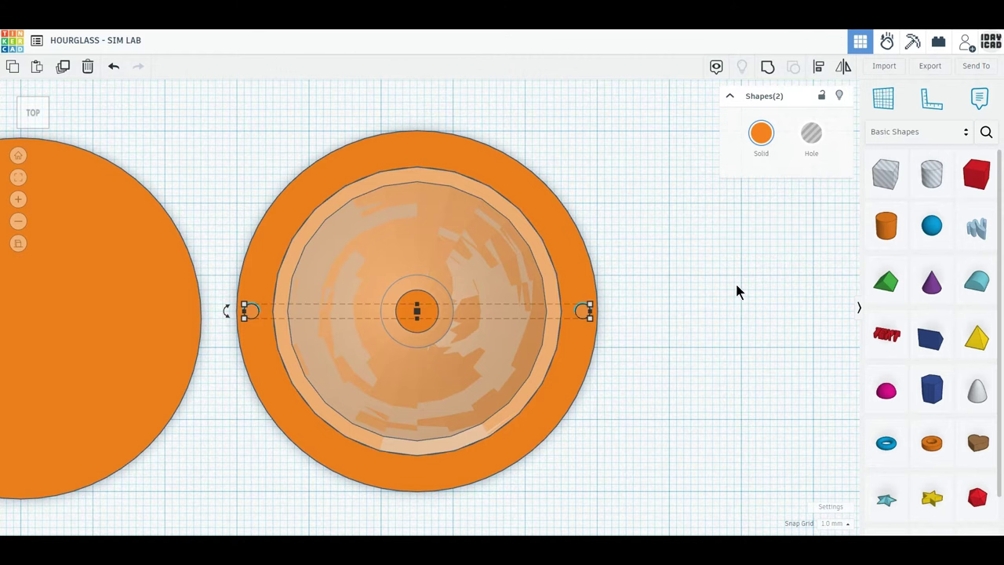
Duplicate both posts, rotate the copies 90° to top and bottom, and return the top disc
left_click(65, 70)
mouse_move(226, 311)
left_click_drag(225, 315, 421, 447)
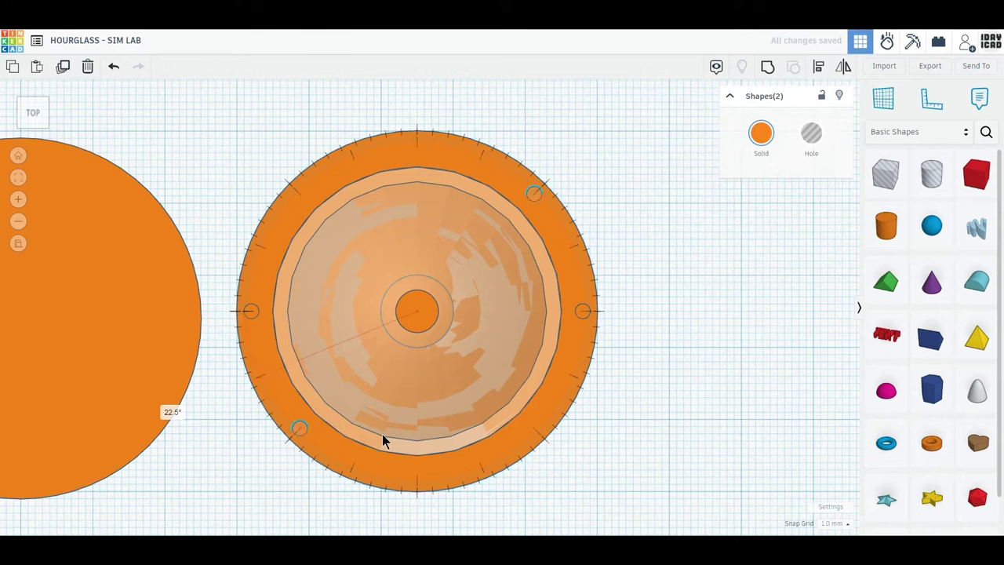
left_click(654, 480)
mouse_move(129, 360)
left_mouse_down()
mouse_move(426, 363)
mouse_move(518, 347)
left_mouse_up()
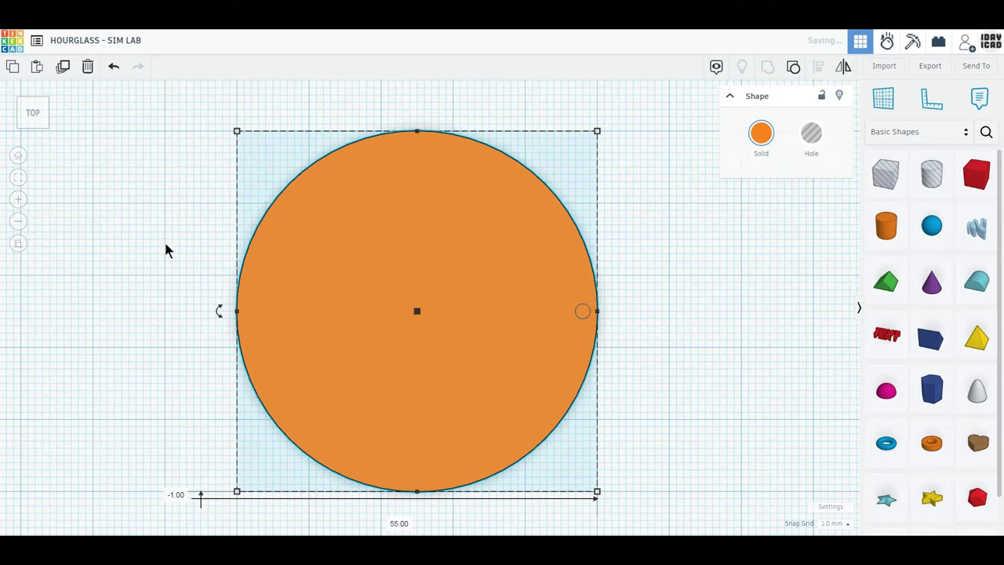
Switch to an angled front view and set the glass down left of the stand
left_click(32, 129)
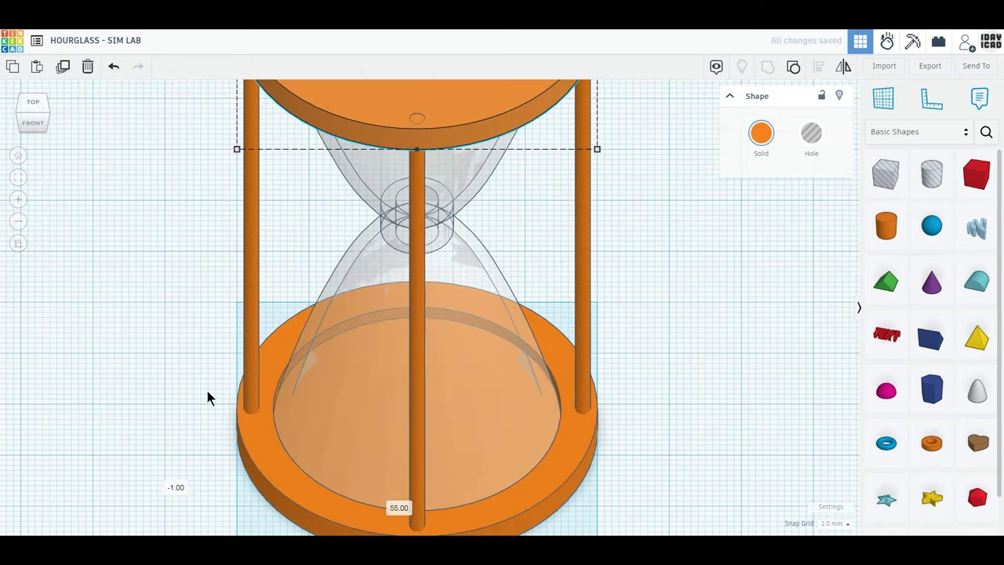
scroll(406, 440, "down", 2)
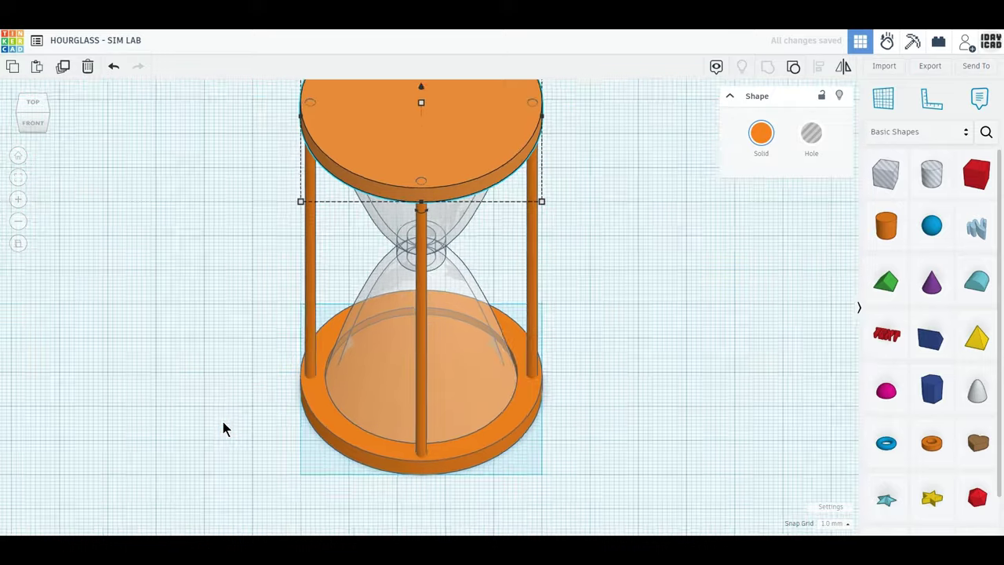
right_click_drag(222, 428, 258, 408)
mouse_move(466, 371)
left_mouse_down()
mouse_move(260, 381)
mouse_move(206, 371)
left_mouse_up()
left_click_drag(568, 414, 323, 135)
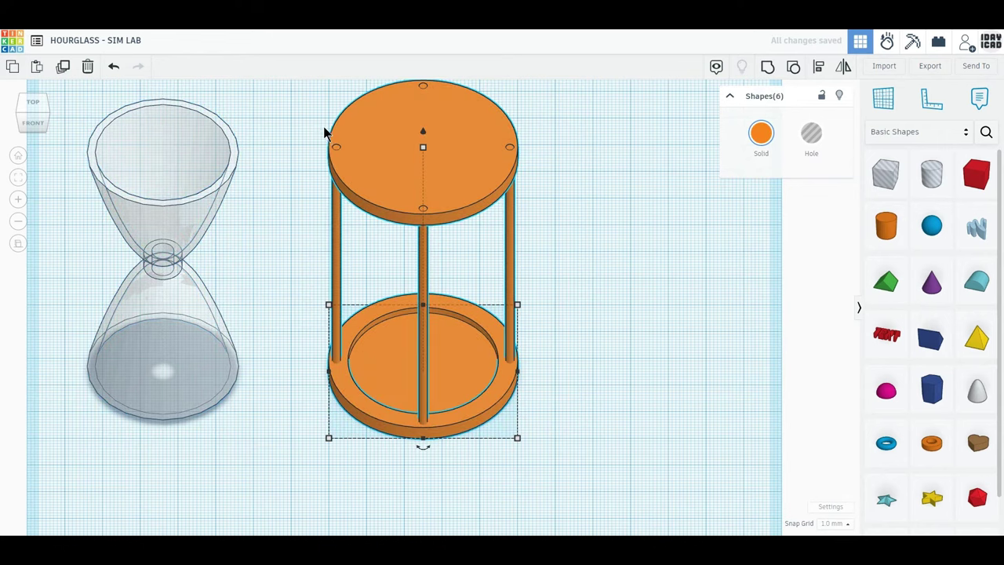
Group the six stand parts, colour them pale beige, and rotate the stand -45°
middle_click_drag(322, 135, 342, 159)
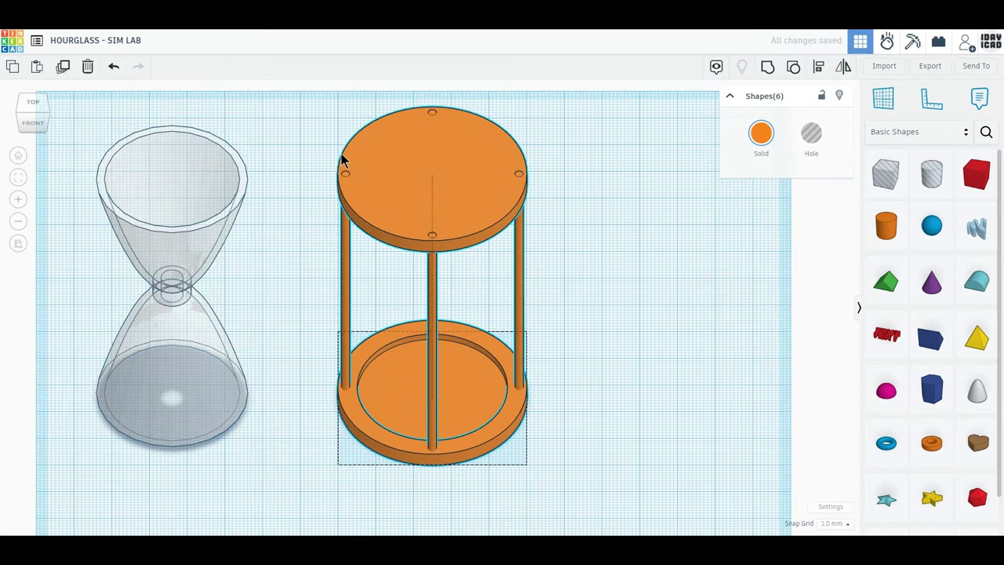
left_click(767, 69)
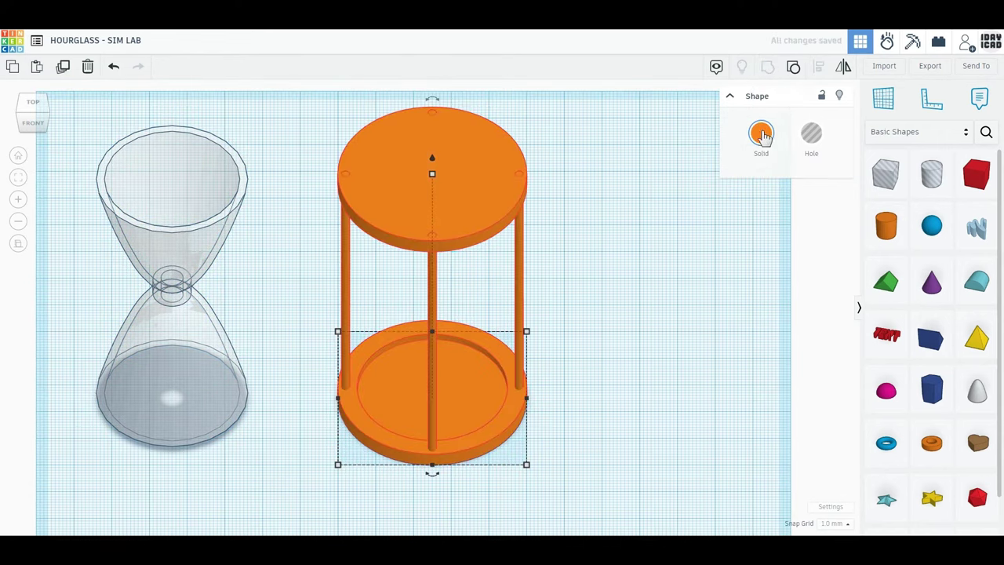
left_click(761, 135)
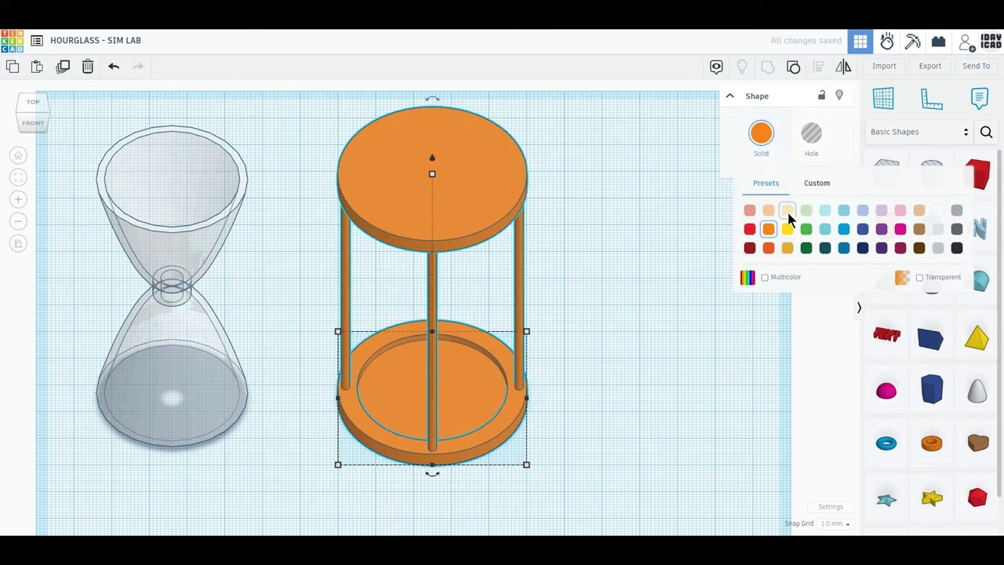
left_click(786, 209)
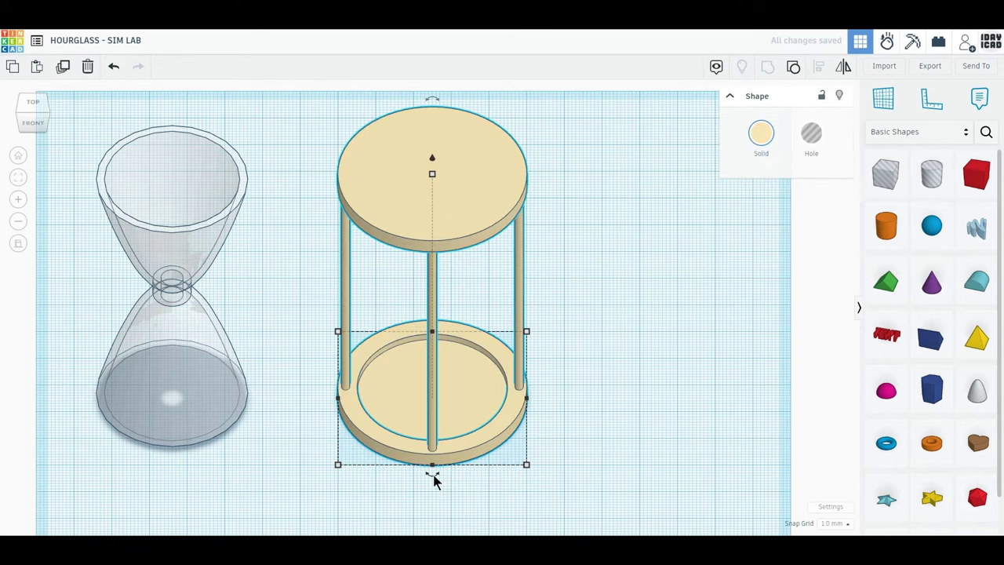
left_click_drag(432, 475, 497, 461)
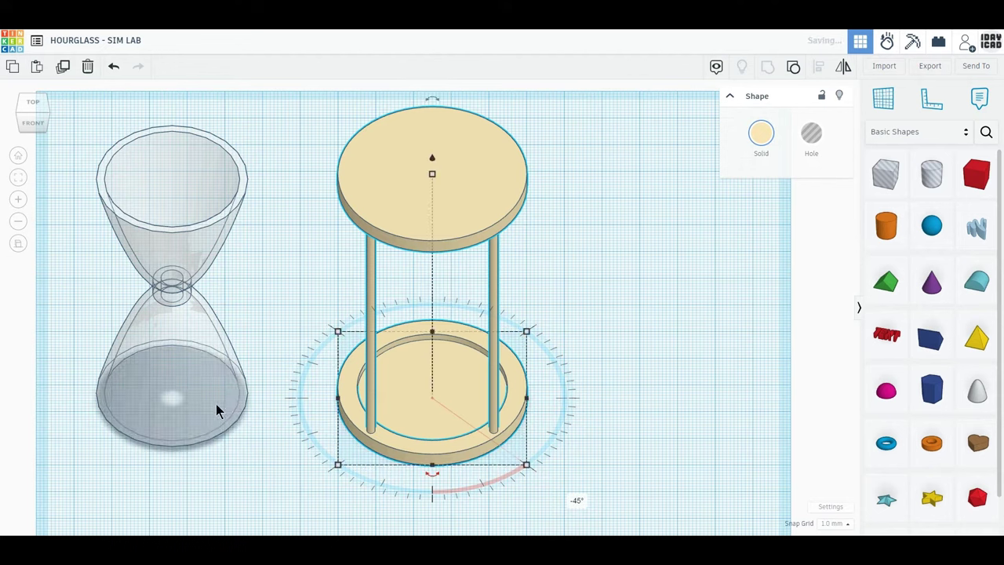
Centre the glass and the beige stand on each other with the Align tool
left_click_drag(646, 416, 173, 274)
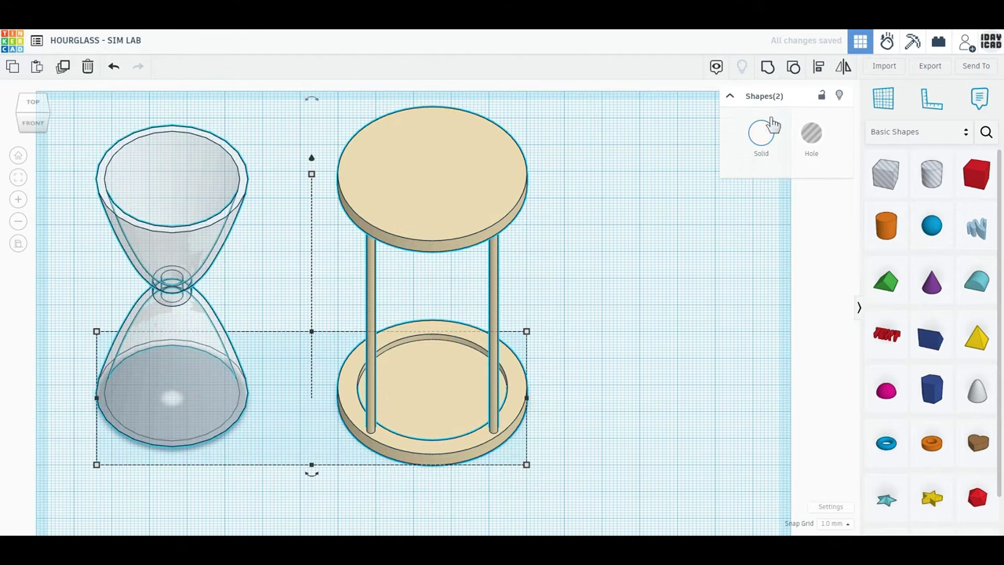
left_click(819, 69)
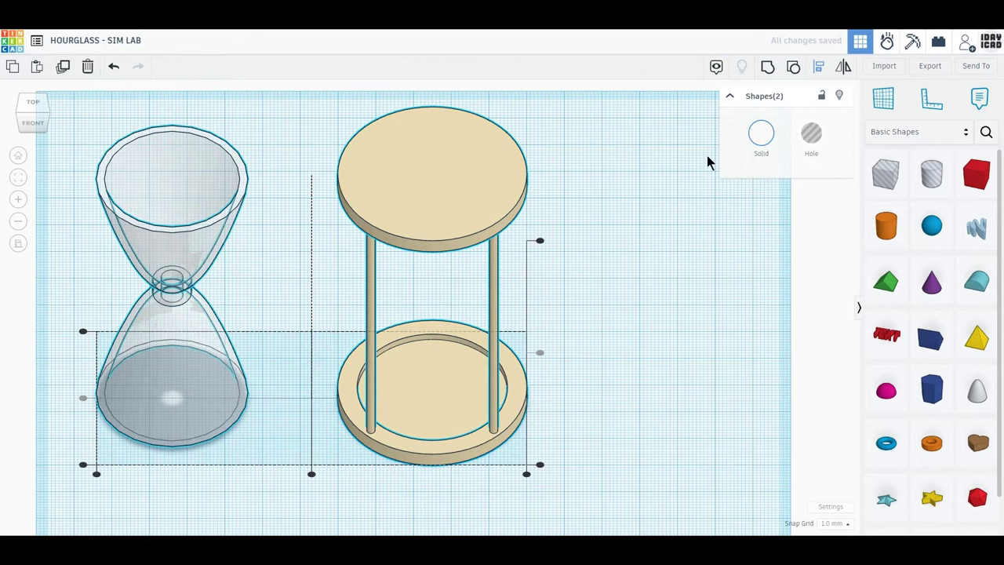
left_click(311, 474)
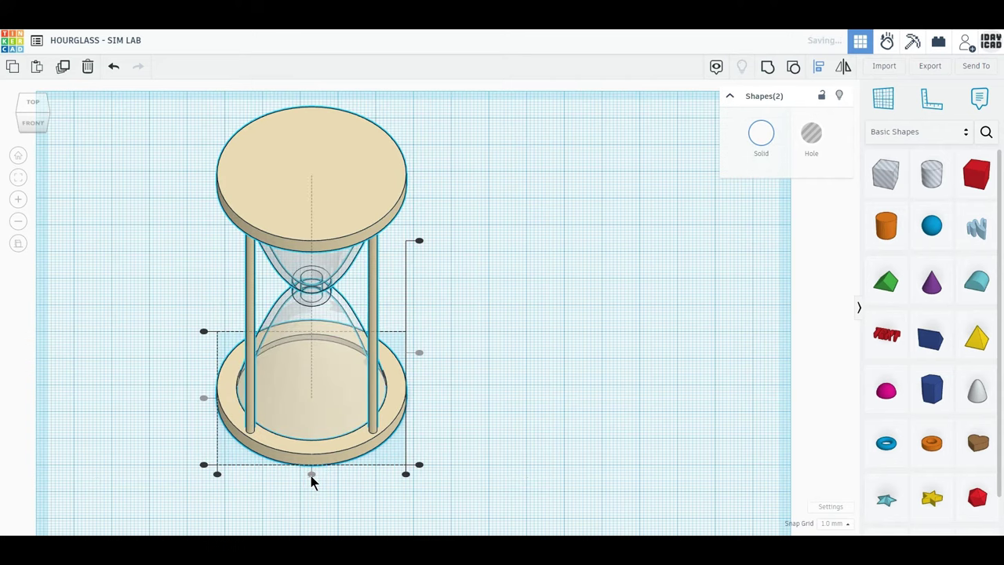
left_click(203, 401)
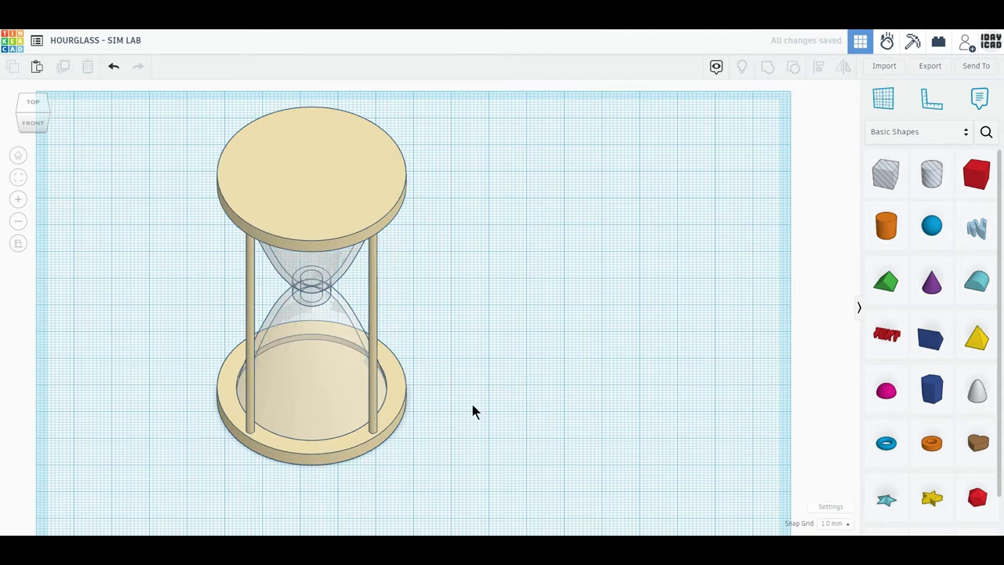
Add a sphere beside the hourglass and resize it to 2 × 2 × 2 mm
left_click_drag(559, 406, 529, 414)
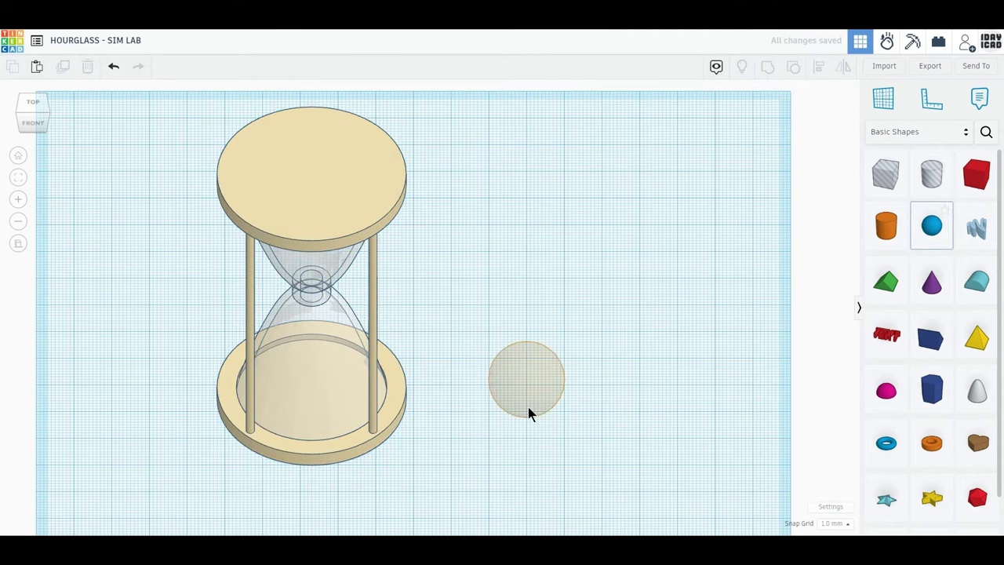
left_click(527, 413)
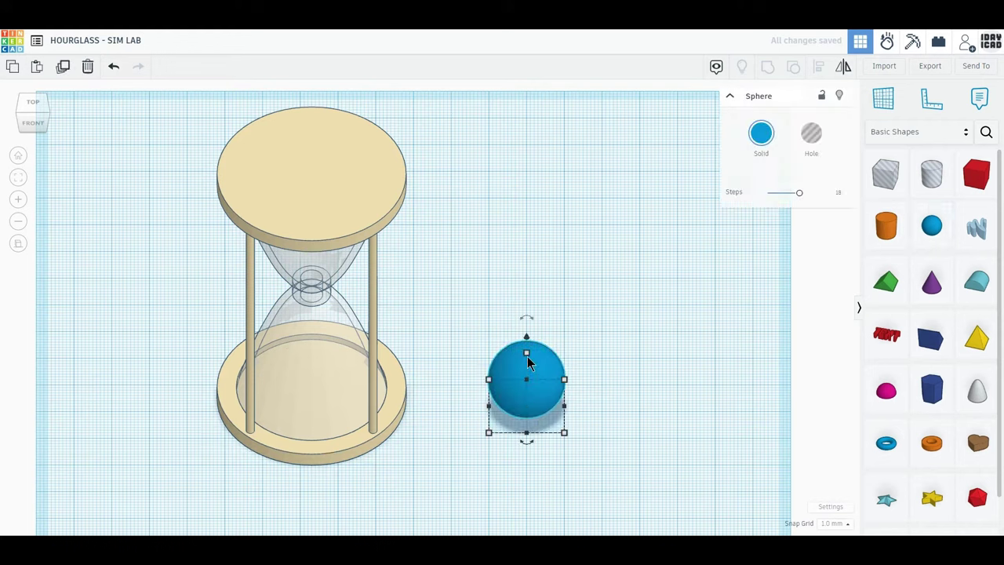
left_click(584, 383)
type("2")
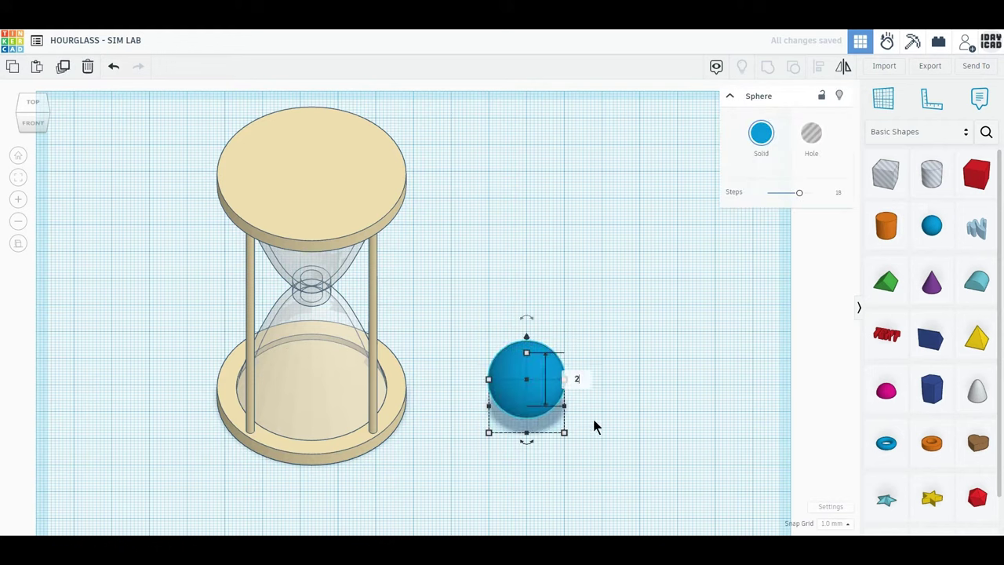
key("Return")
mouse_move(495, 432)
left_click(530, 468)
type("2")
key("Return")
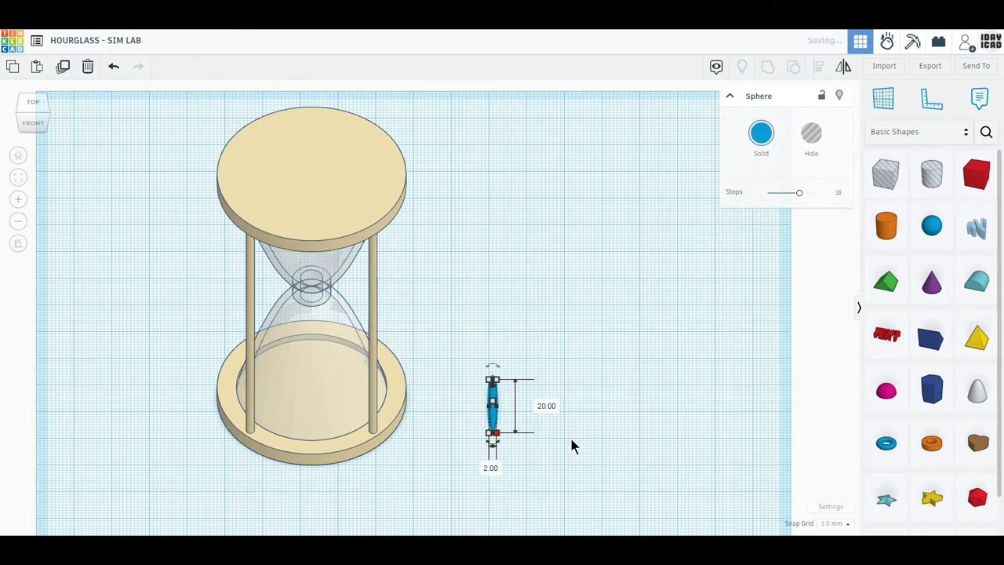
left_click(550, 408)
type("2")
key("Return")
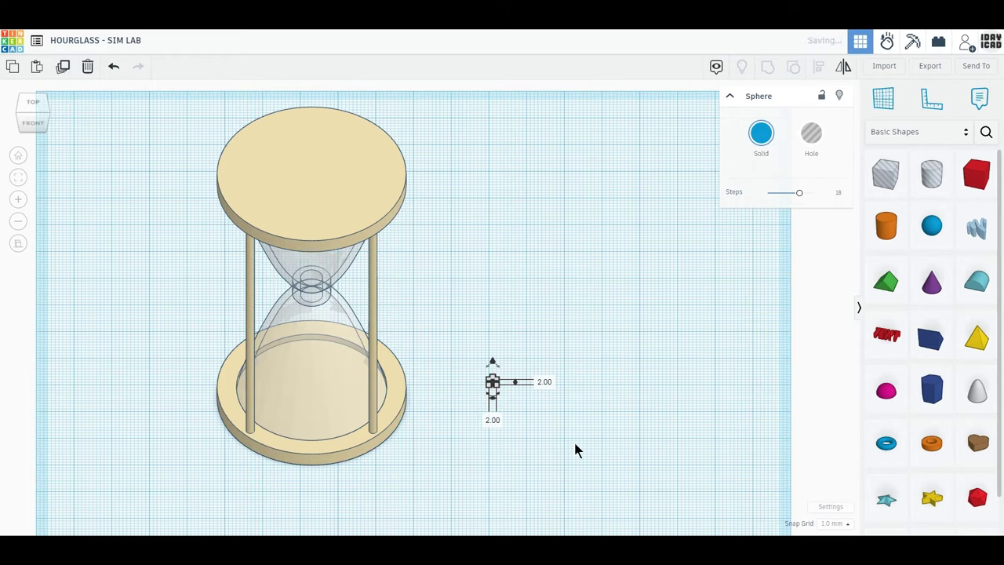
left_click(577, 433)
In top view, nudge the hourglass and move the small sphere up the workplane
middle_click_drag(577, 439, 534, 394)
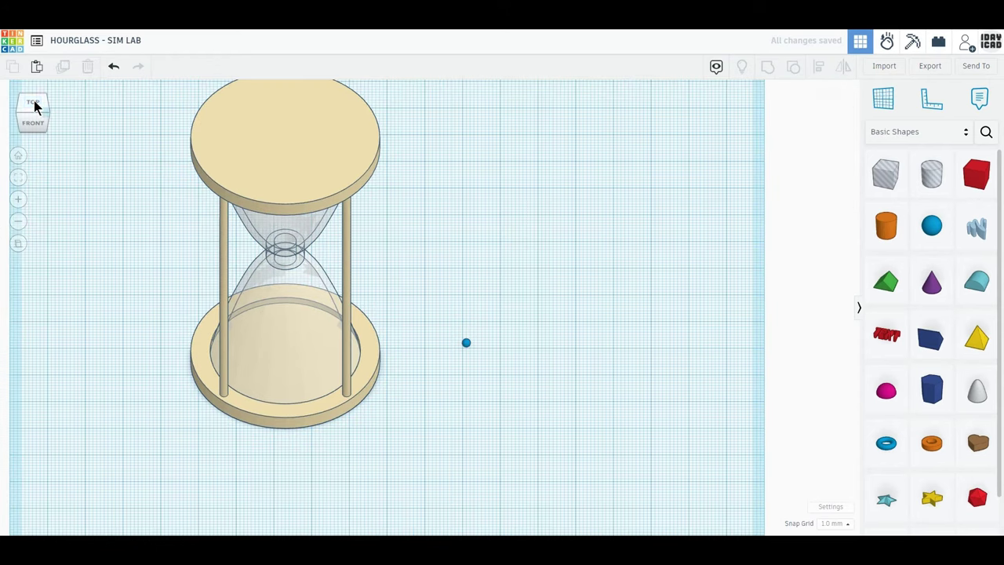
left_click(34, 106)
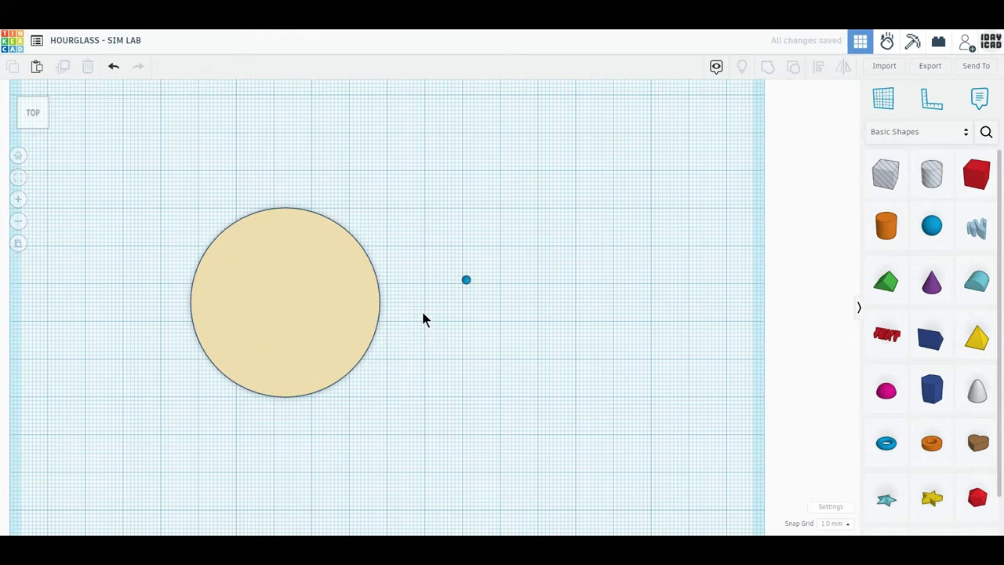
left_click_drag(293, 336, 301, 333)
middle_click_drag(530, 354, 503, 378)
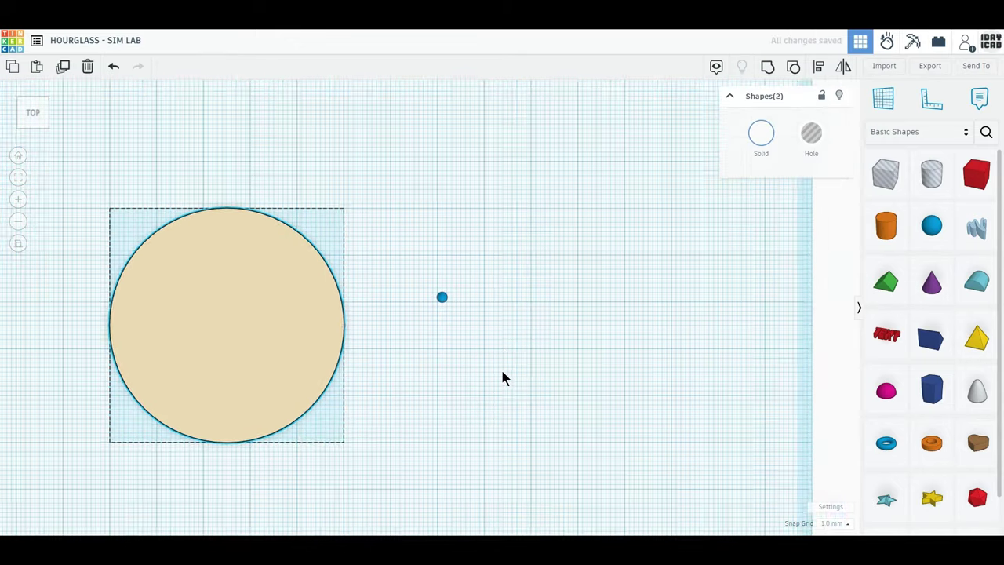
scroll(502, 379, "up", 2)
middle_click_drag(542, 316, 385, 371)
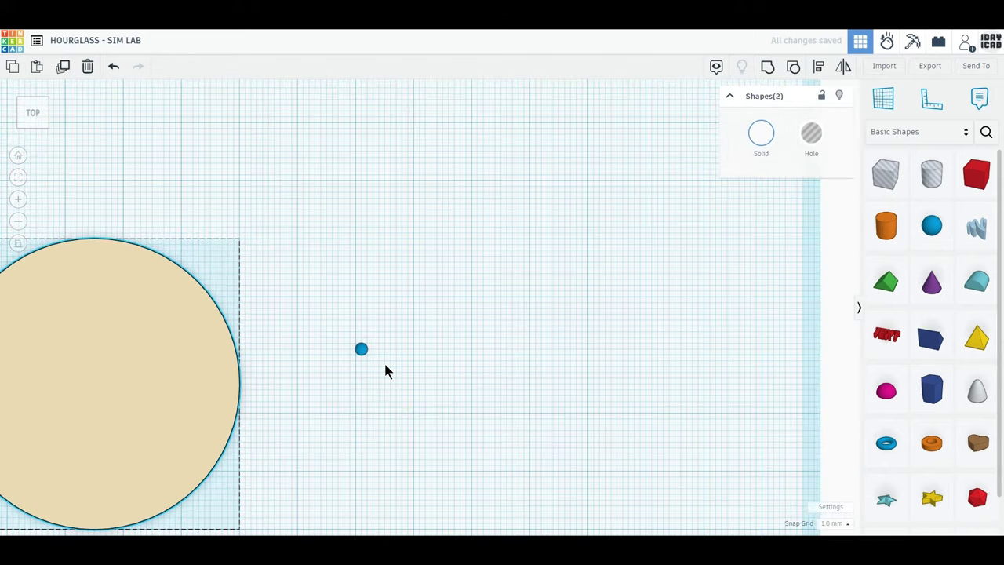
mouse_move(363, 350)
left_mouse_down()
mouse_move(373, 295)
mouse_move(363, 247)
left_mouse_up()
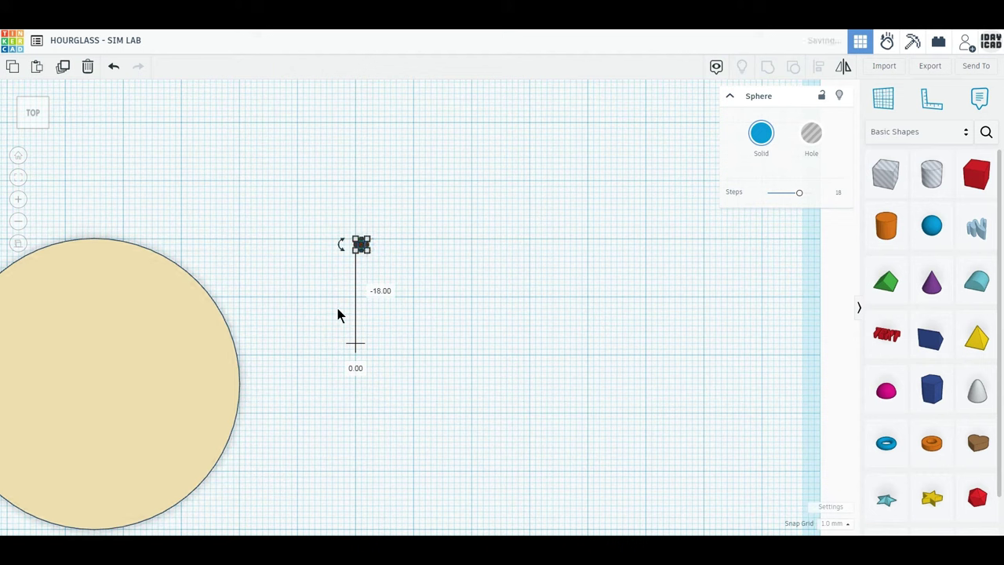
Duplicate the sphere and repeat the copy of pairs to build a row of spheres
left_click(63, 69)
scroll(345, 297, "up", 1)
scroll(348, 296, "up", 1)
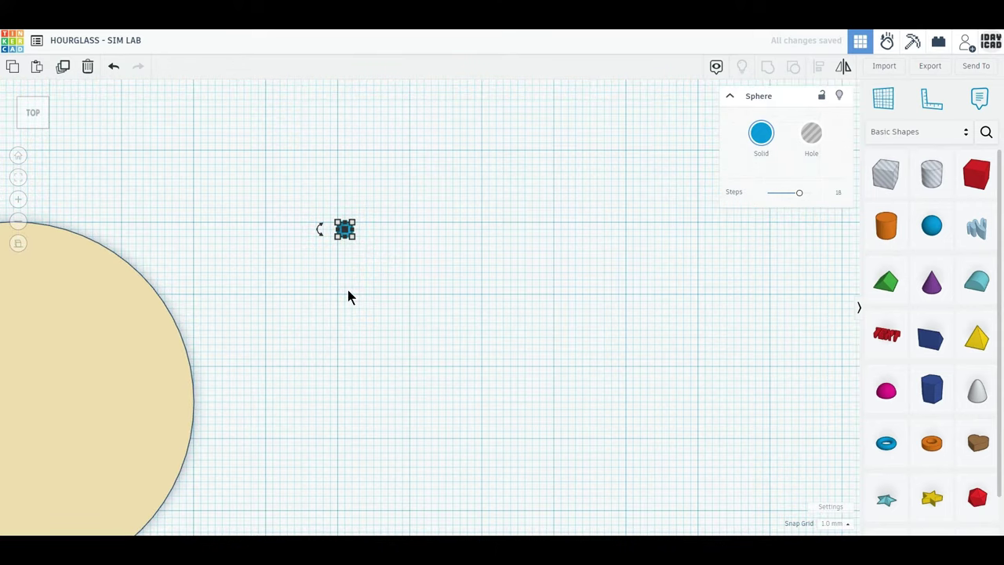
left_click(347, 295)
left_click(346, 231)
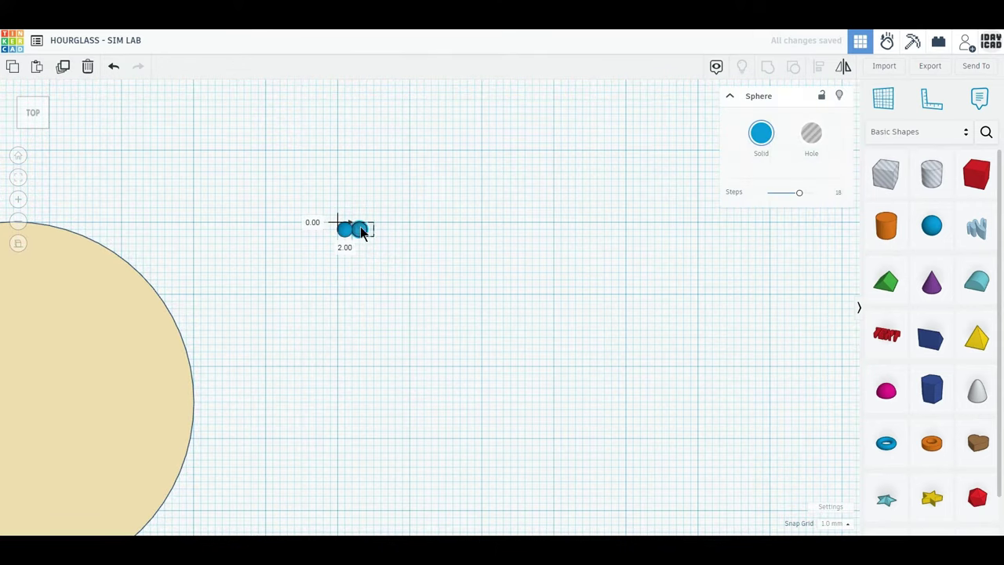
mouse_move(332, 218)
left_mouse_down()
mouse_move(363, 257)
mouse_move(394, 237)
left_mouse_up()
left_click(64, 69)
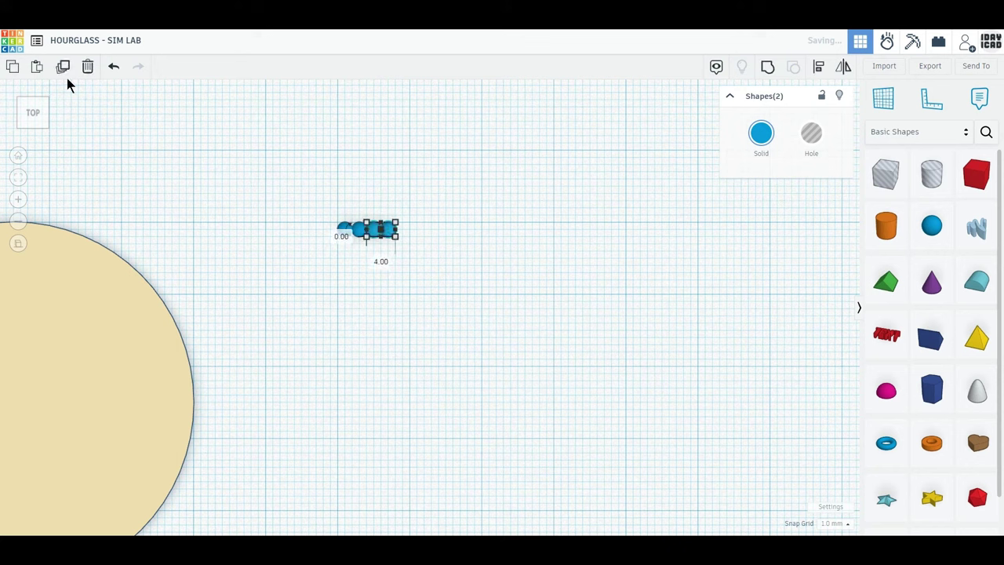
left_click(62, 69)
left_click(62, 69)
left_click(62, 69)
left_click(62, 69)
left_click(62, 69)
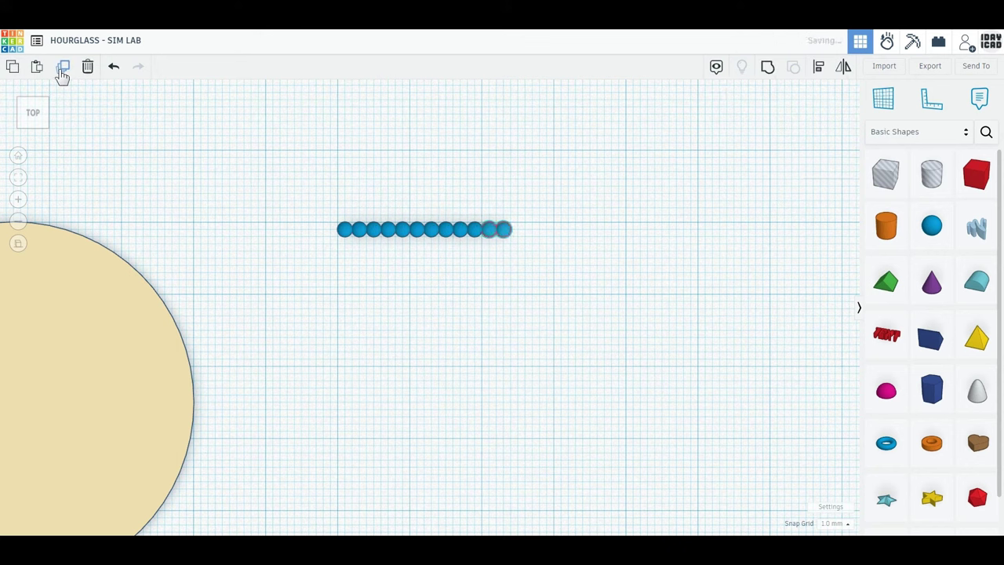
left_click(63, 69)
left_click(62, 69)
left_click(62, 69)
left_click(63, 69)
left_click(453, 325)
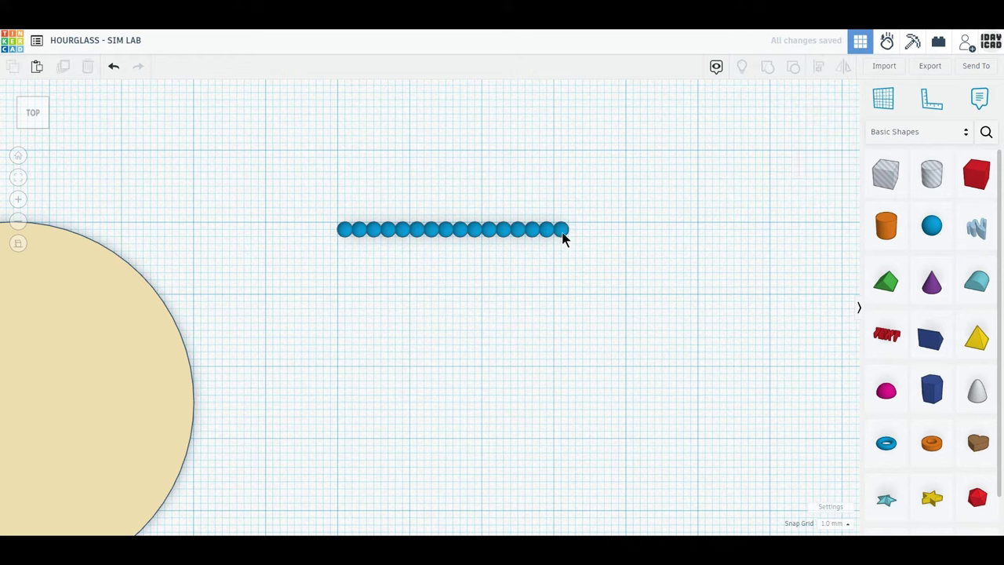
Add two more end spheres 2 mm apart to complete the 18-sphere row, then select it
left_click(562, 233)
left_click(62, 74)
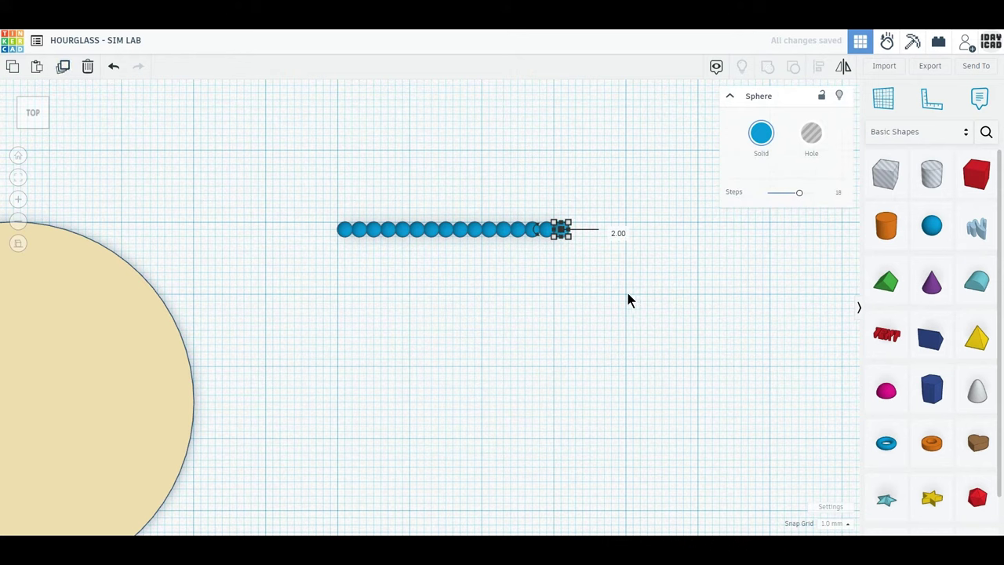
left_click_drag(560, 235, 576, 238)
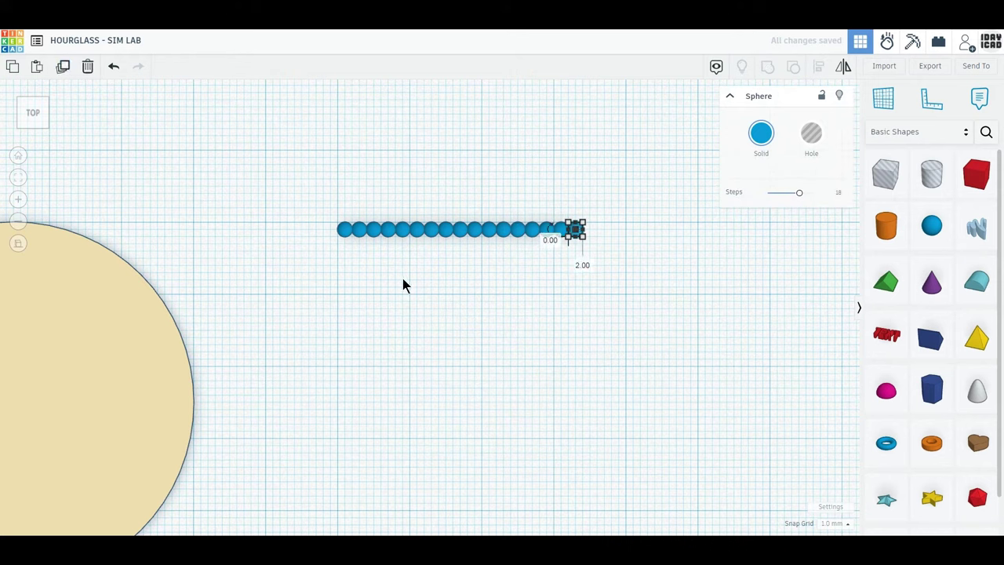
left_click(402, 285)
left_click(575, 233)
left_click(64, 69)
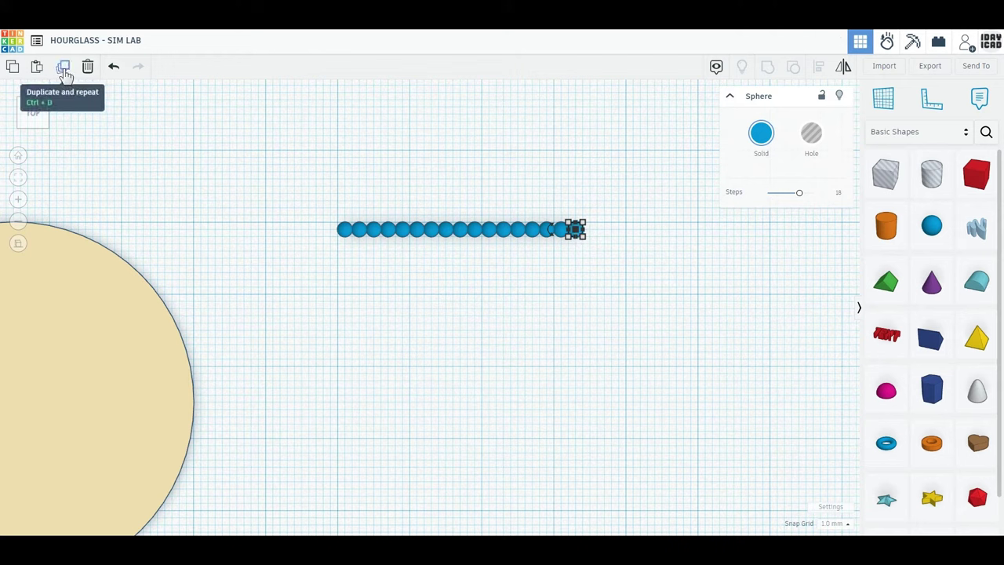
left_click_drag(575, 234, 591, 234)
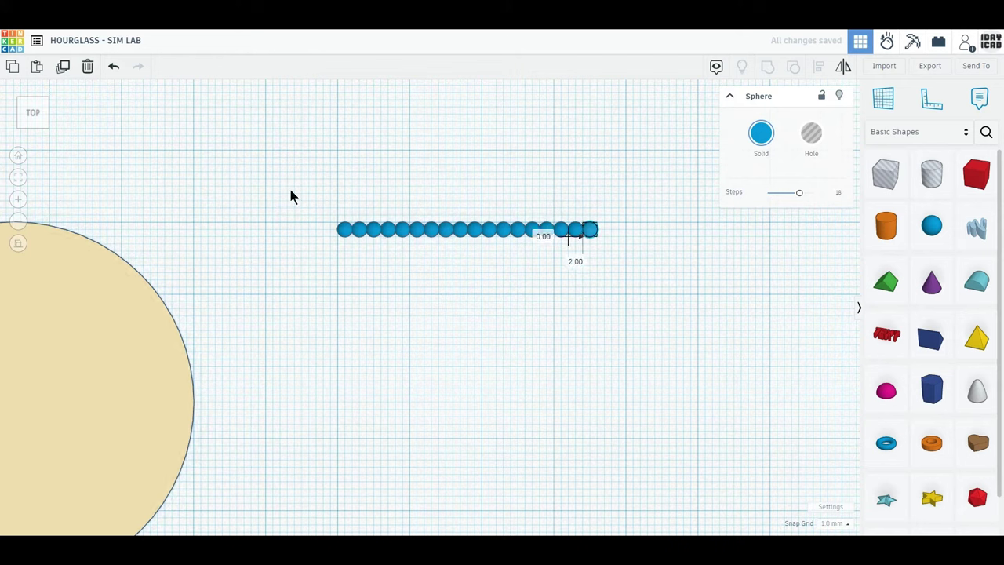
left_click_drag(272, 186, 622, 265)
Copy the row 2 mm down repeatedly to stack rows, then delete the three extra right-hand columns
left_click(63, 69)
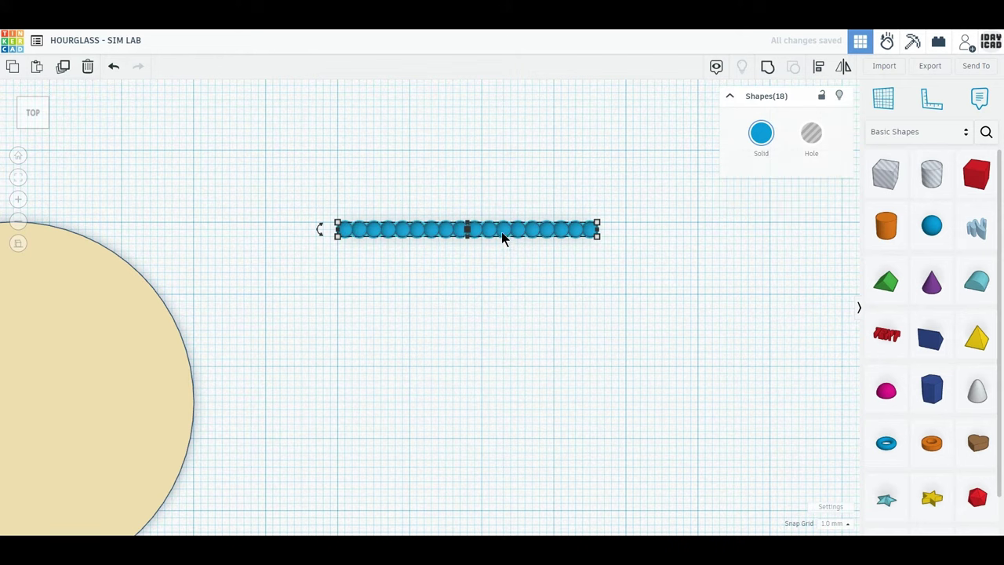
left_click_drag(501, 231, 504, 245)
left_click(63, 68)
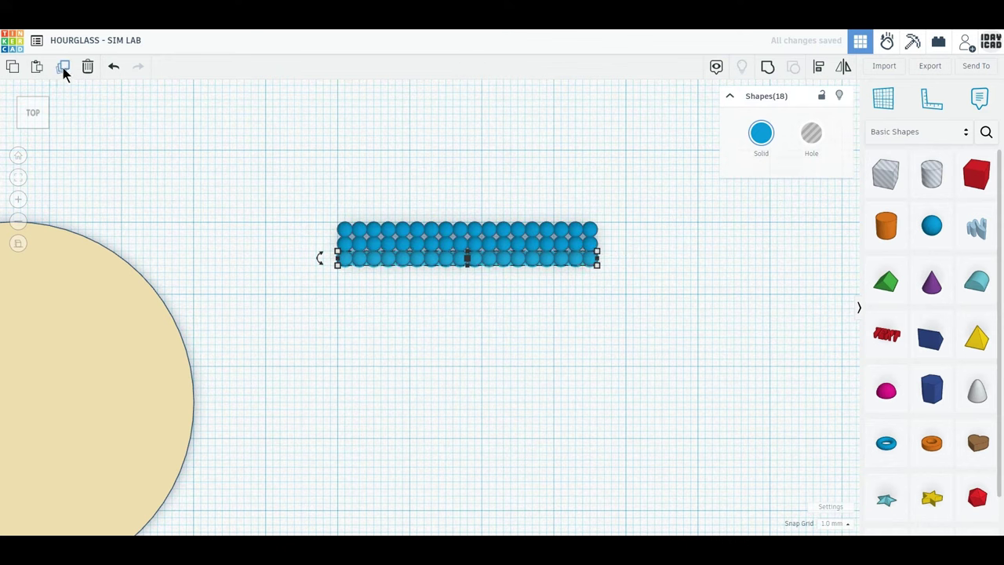
left_click(63, 68)
left_click(63, 68)
left_click(63, 68)
left_click(63, 68)
left_click(62, 68)
left_click(63, 68)
left_click(63, 67)
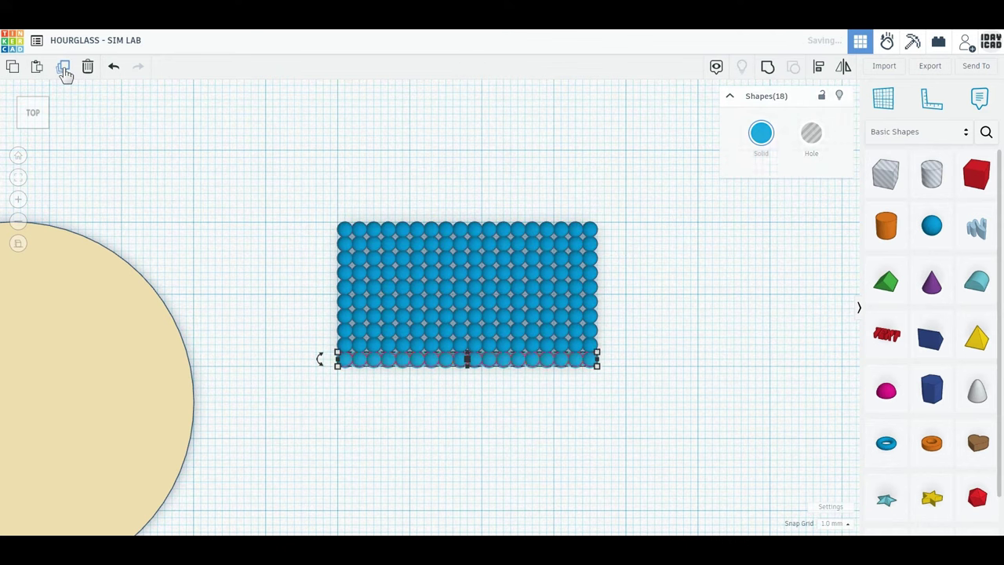
left_click(63, 67)
left_click(63, 67)
left_click(63, 67)
left_click(63, 70)
left_click(64, 70)
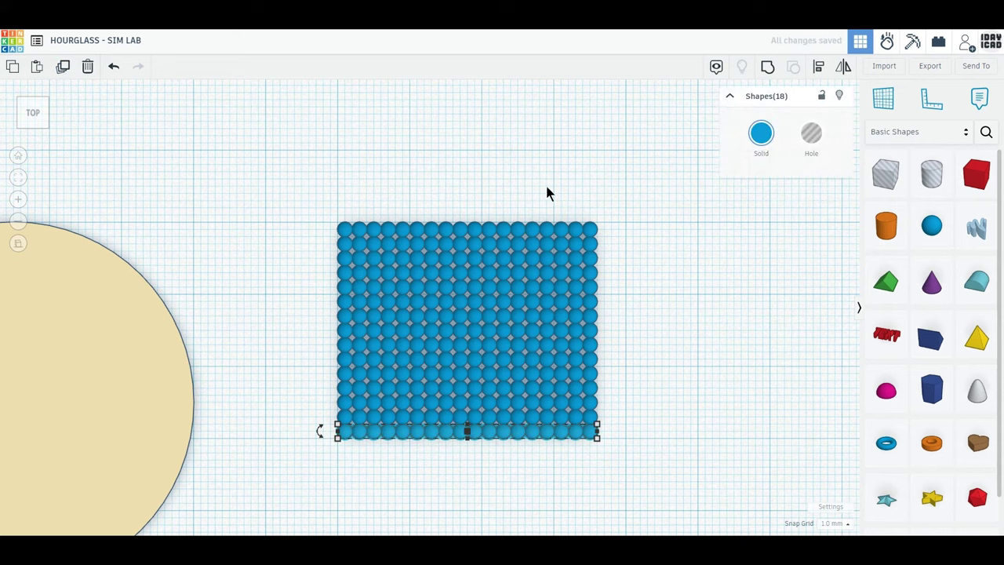
left_click_drag(547, 193, 656, 493)
left_click(88, 67)
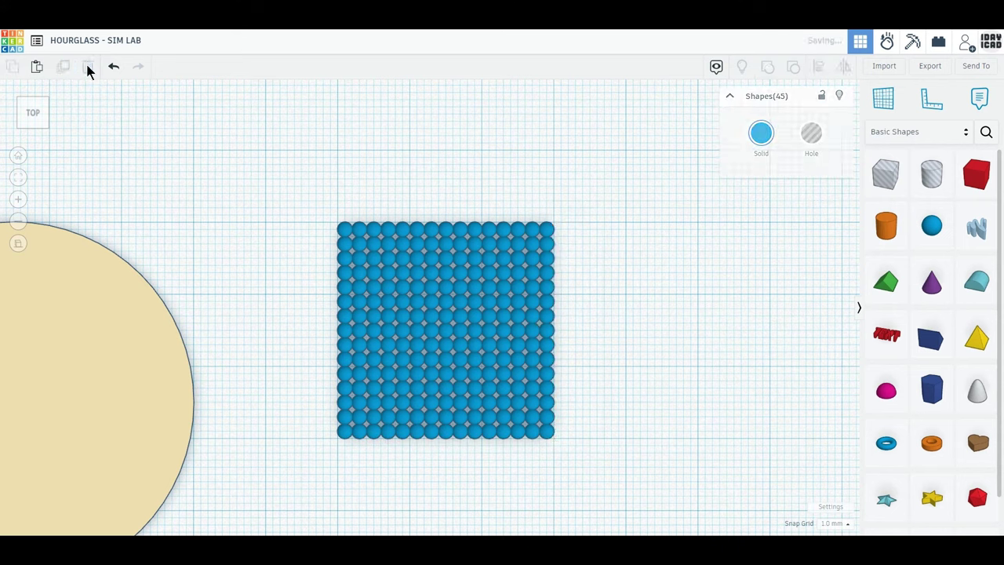
Duplicate the 15 × 15 sphere grid twice and select its top-left 3 × 3 spheres
left_click_drag(264, 173, 573, 472)
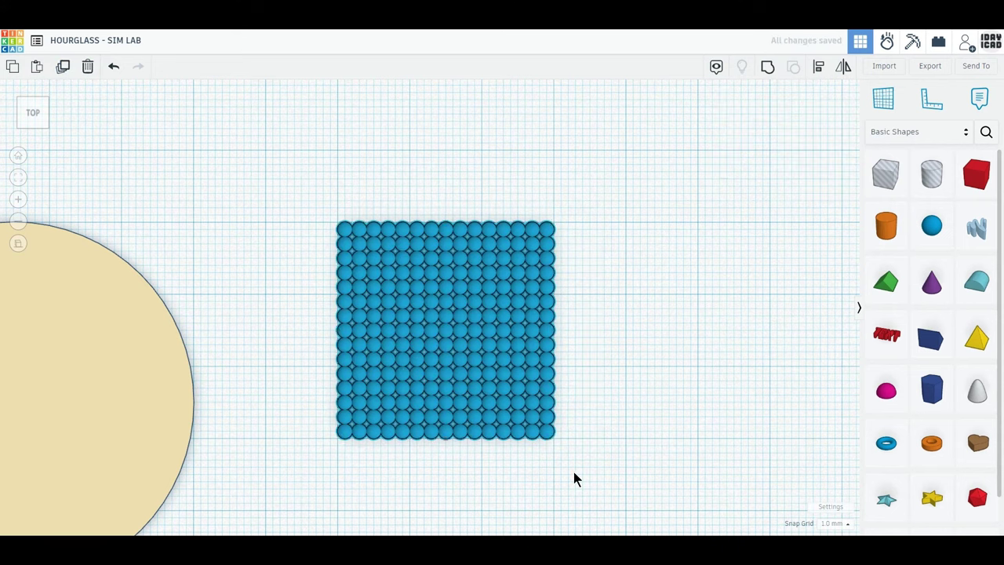
left_click(63, 67)
right_click_drag(231, 295, 220, 250)
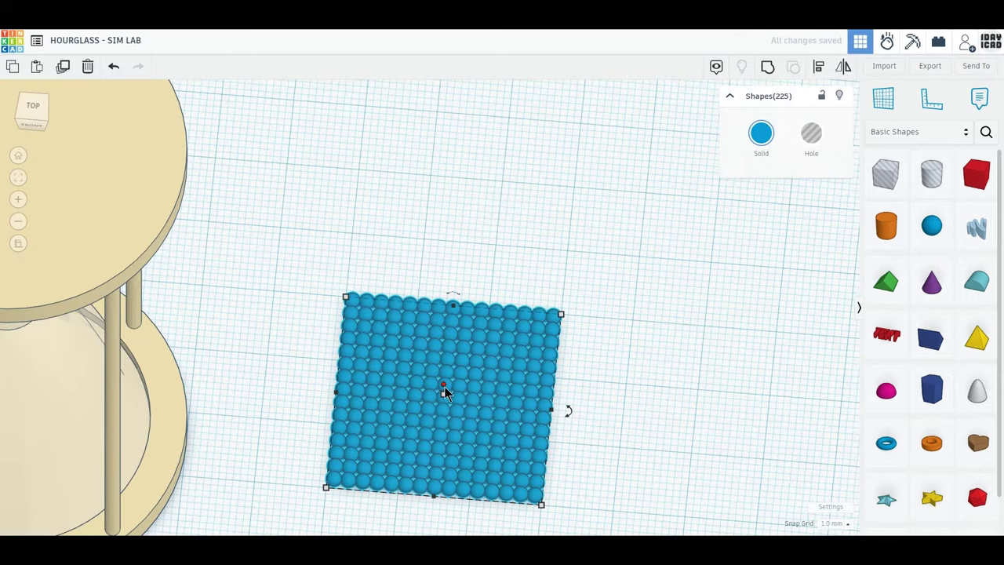
left_click(62, 67)
left_click(33, 109)
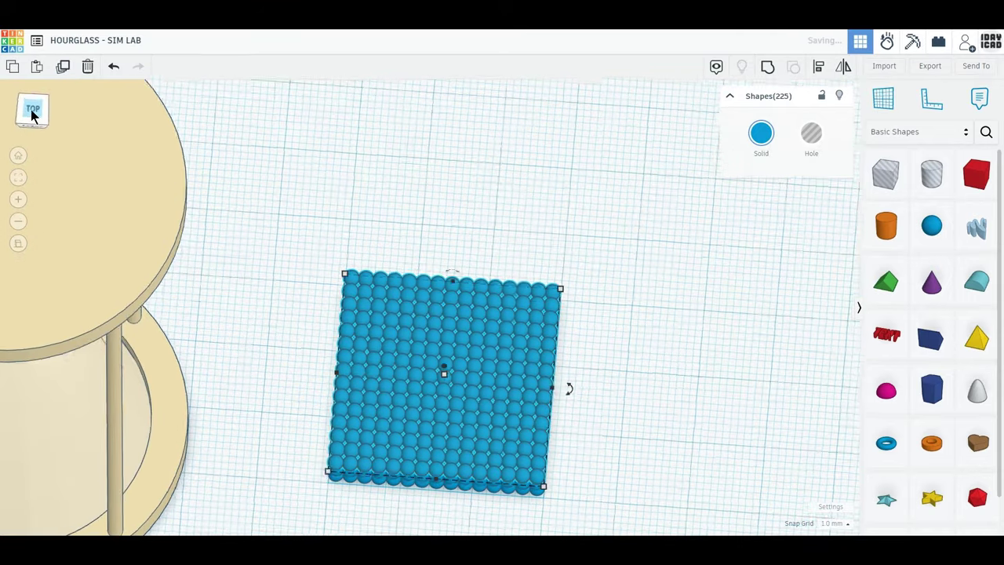
left_click_drag(291, 179, 375, 259)
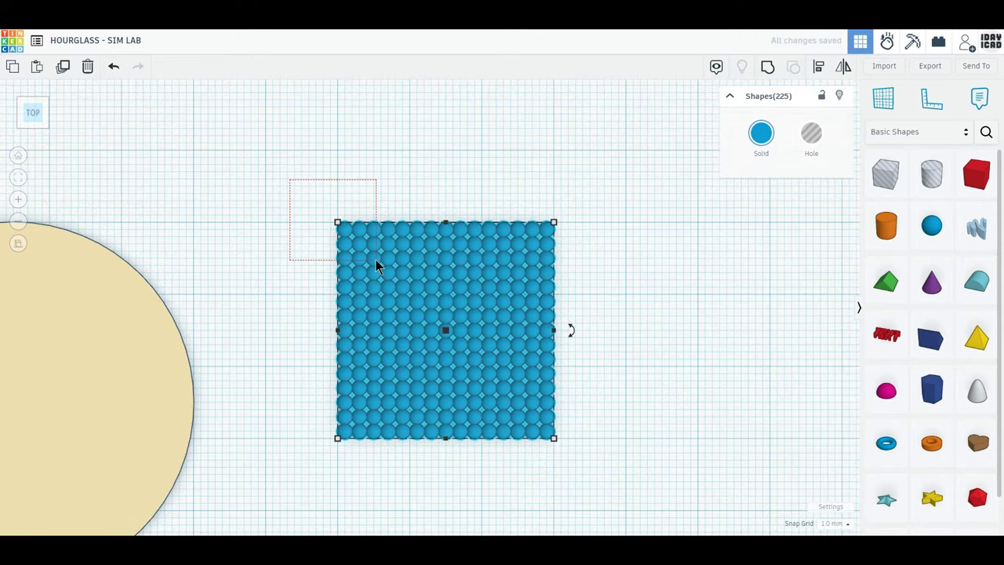
Delete the excess spheres at the top-left corner of the blue grid
left_click(89, 68)
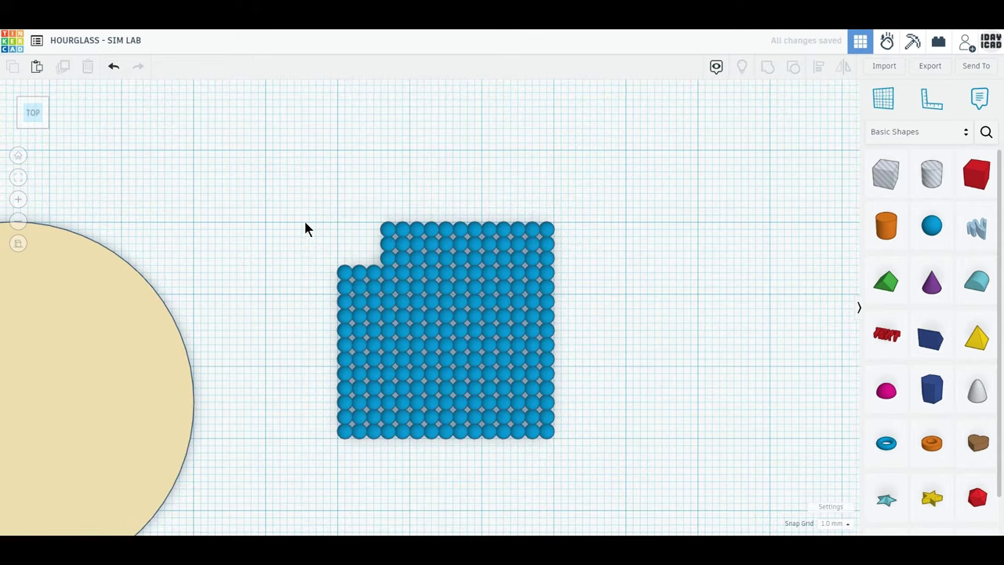
left_click_drag(297, 211, 361, 288)
left_click(87, 66)
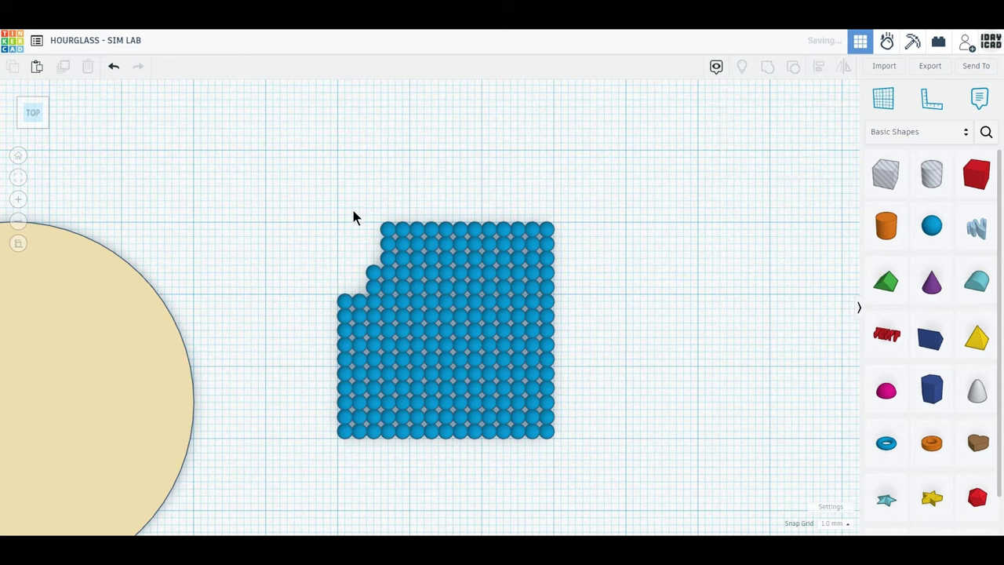
left_click_drag(353, 205, 403, 249)
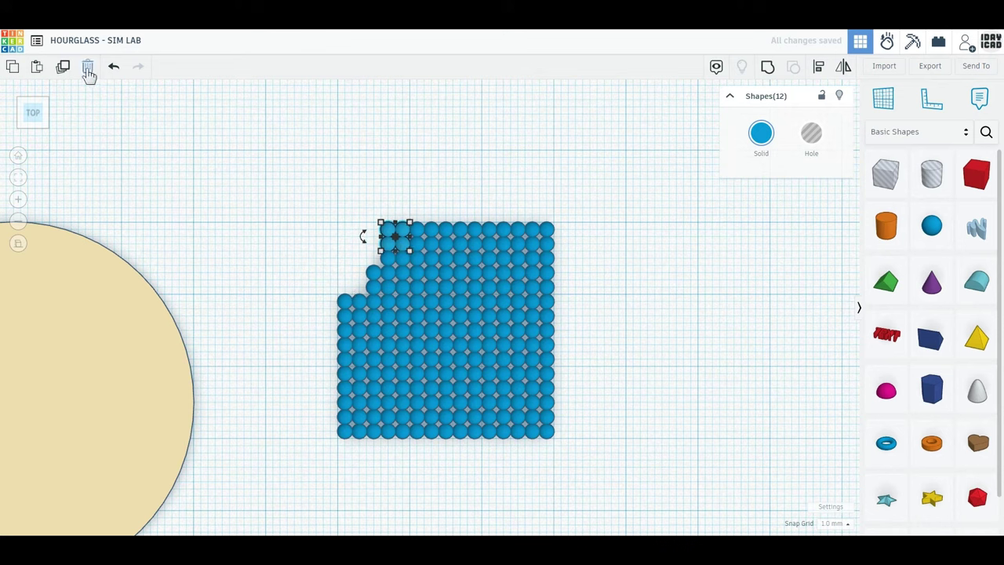
left_click(114, 67)
left_click(113, 67)
left_click(138, 66)
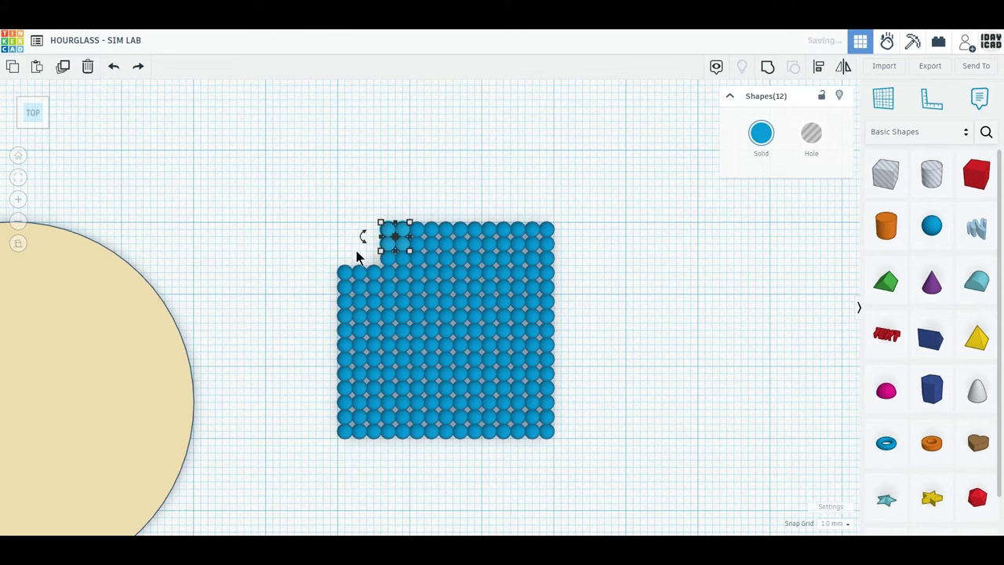
left_click(353, 196)
left_click_drag(353, 197, 386, 245)
left_click(87, 66)
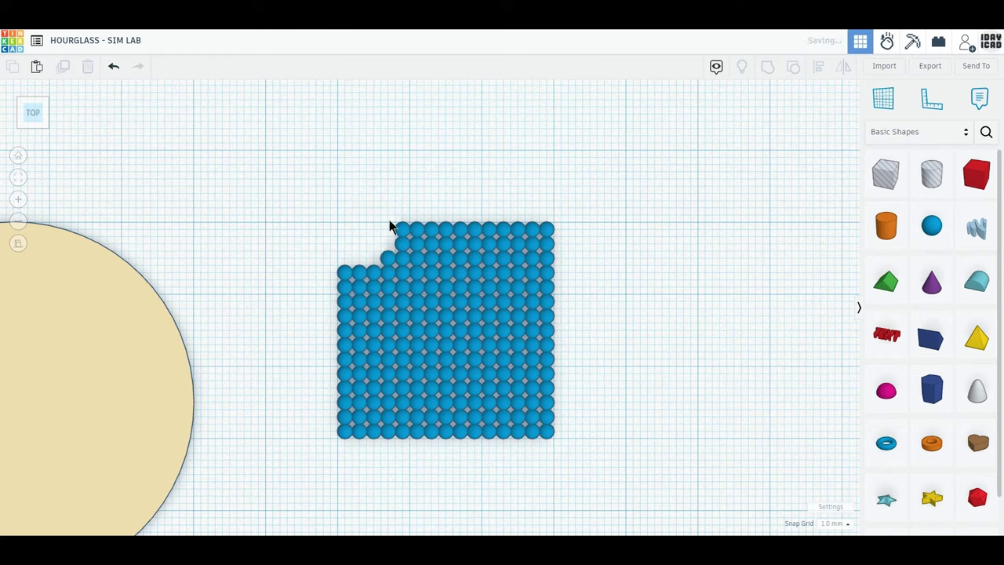
Trim further corner sphere groups along the upper-left edge
left_click_drag(361, 189, 406, 232)
key("Delete")
left_click_drag(305, 225, 358, 275)
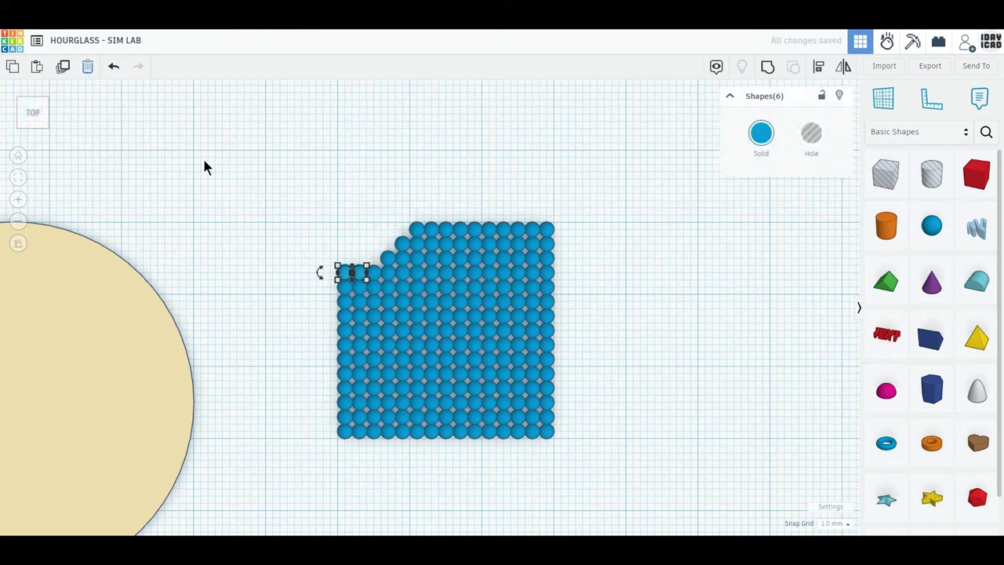
key("Delete")
left_click_drag(302, 232, 347, 287)
left_click(87, 66)
key("Delete")
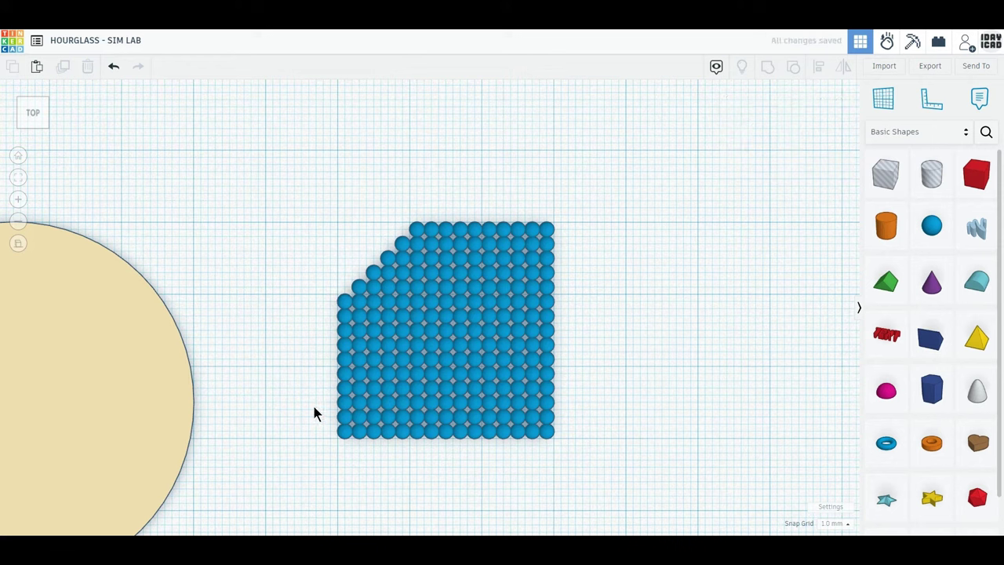
Remove the corner spheres at the bottom-left of the cluster
left_click_drag(370, 445, 371, 446)
key("Delete")
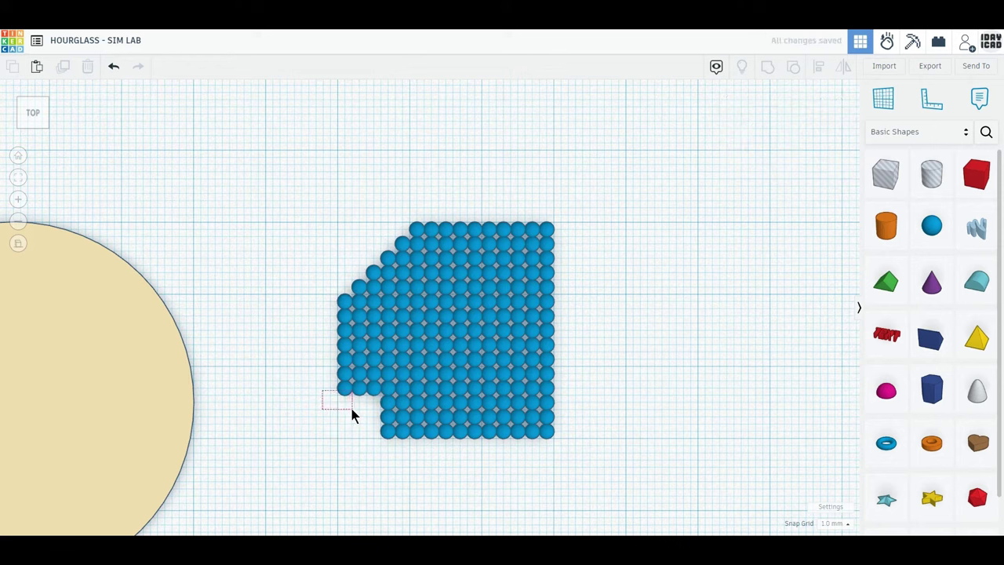
left_click_drag(369, 401, 248, 371)
left_click(348, 389)
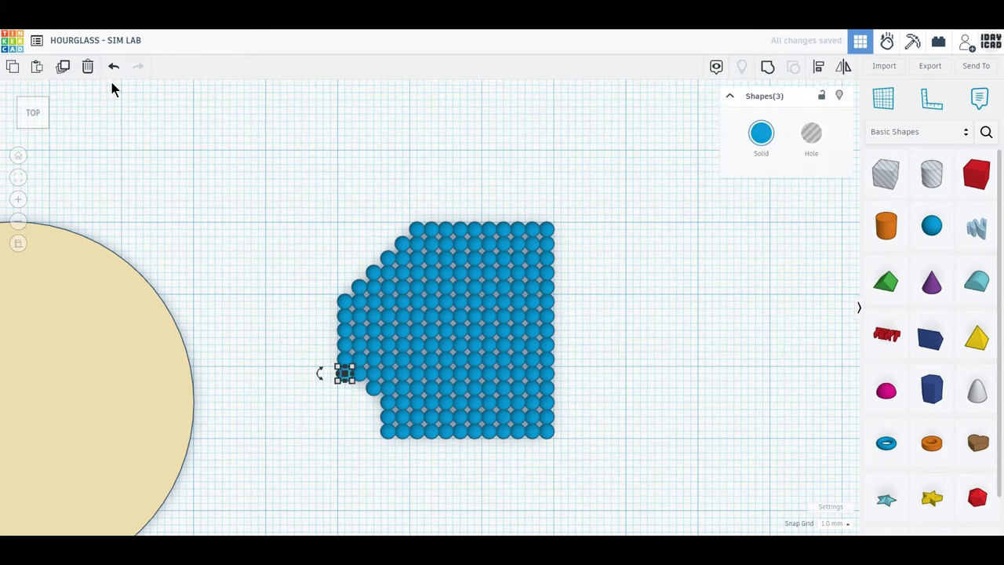
left_click(113, 66)
left_click(116, 67)
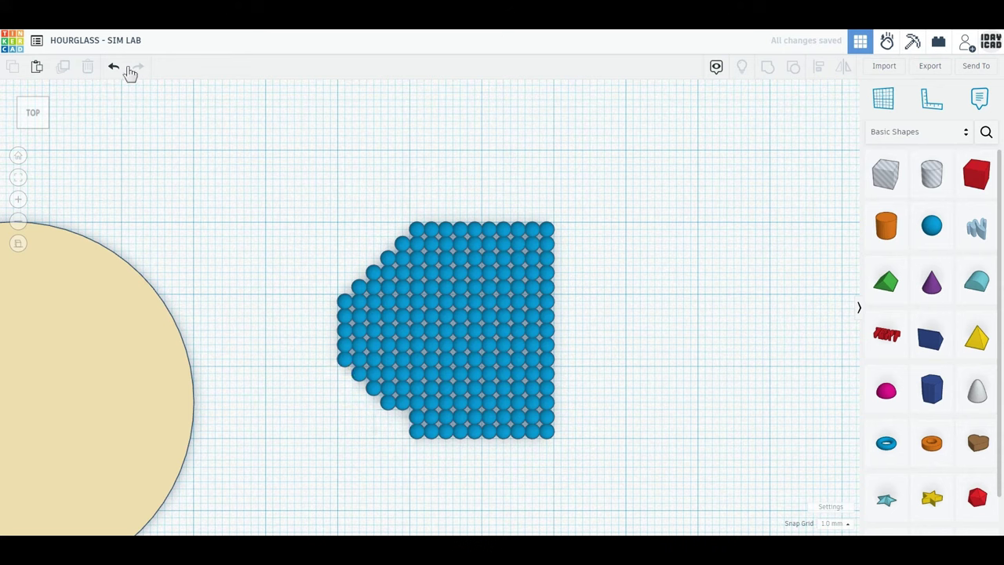
left_click_drag(368, 414, 379, 441)
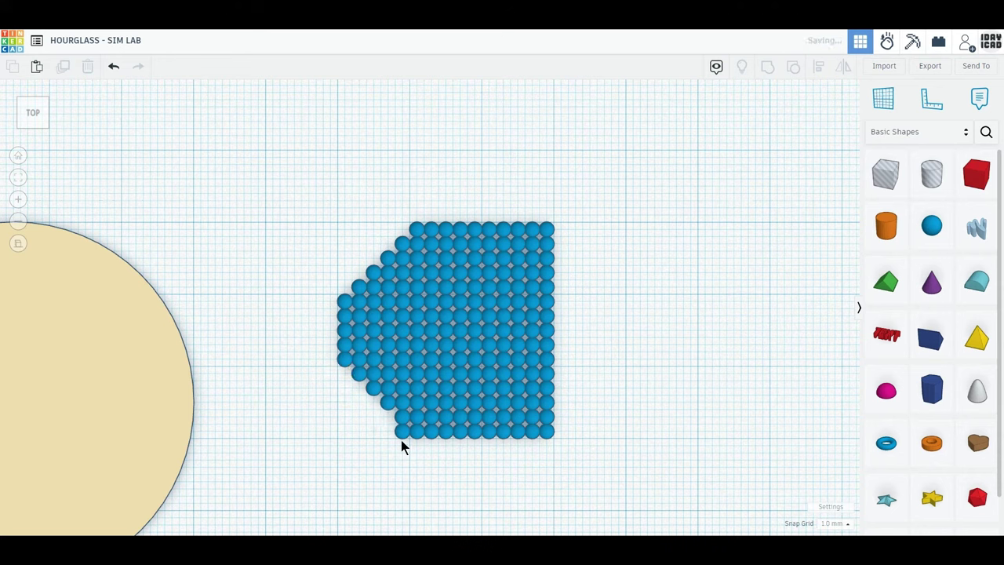
left_click(401, 439)
Delete the spheres at the lower-right corner
left_click_drag(586, 448, 509, 393)
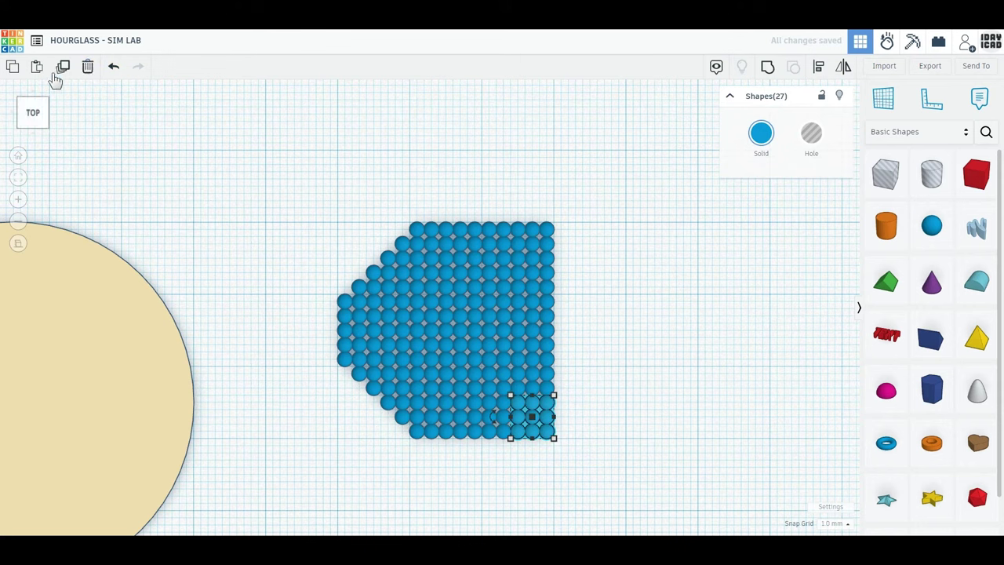
key("Delete")
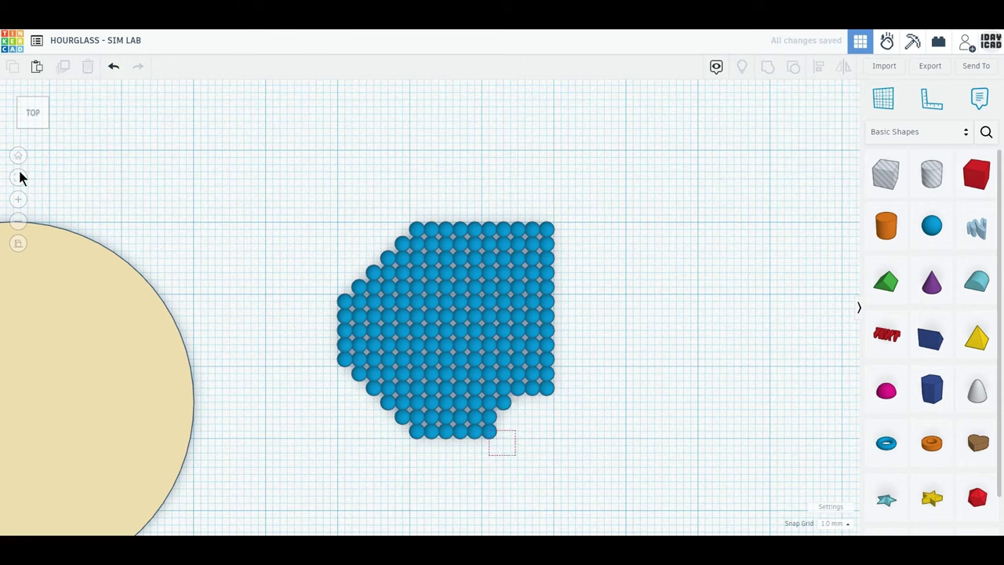
key("Delete")
mouse_move(601, 425)
left_mouse_down()
mouse_move(547, 384)
mouse_move(537, 395)
left_mouse_up()
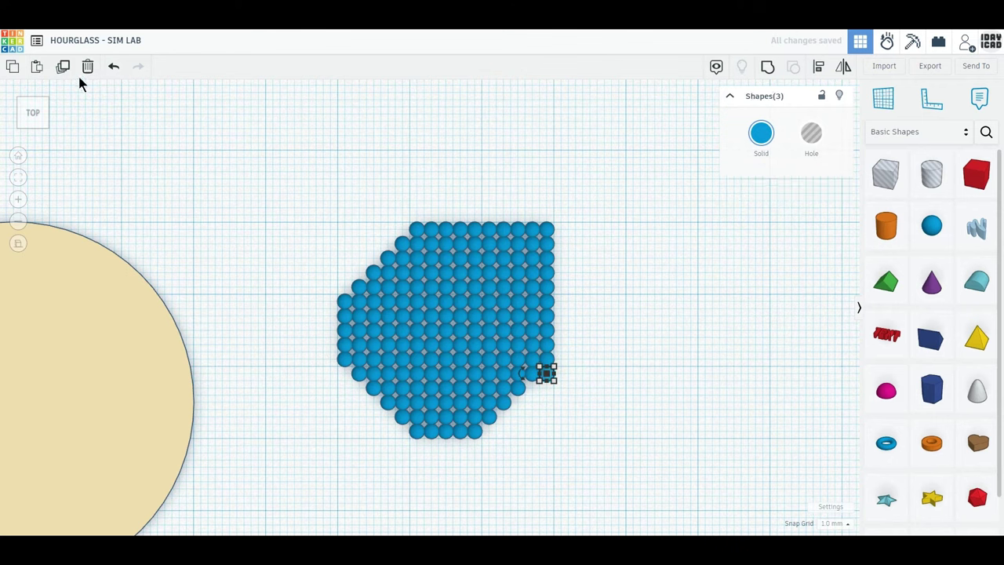
left_click(87, 66)
Delete the upper-right corner and right-edge spheres to round the outline
left_click_drag(577, 205, 519, 259)
left_click(86, 69)
left_click_drag(527, 186, 493, 233)
key("Delete")
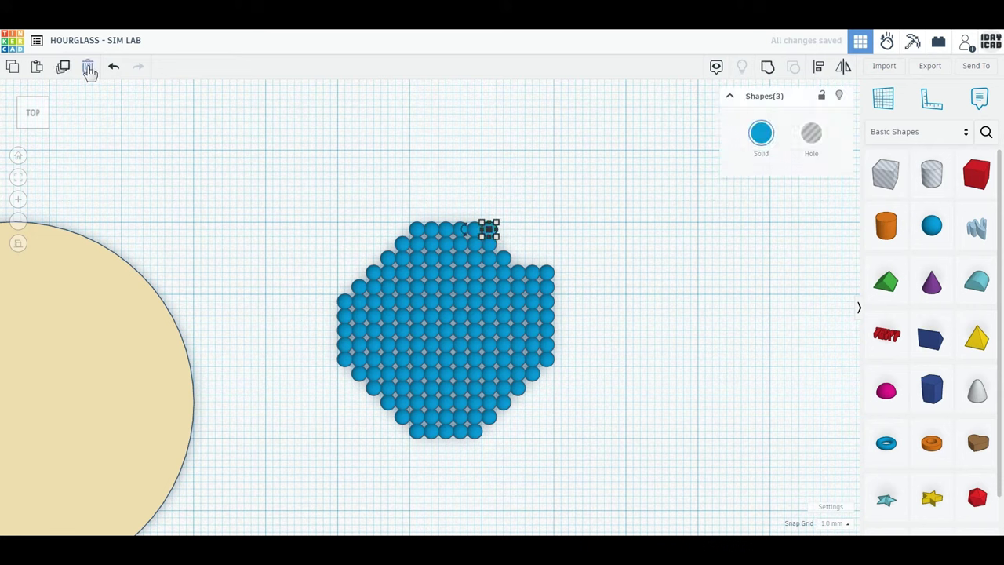
key("Delete")
left_click_drag(578, 241, 541, 294)
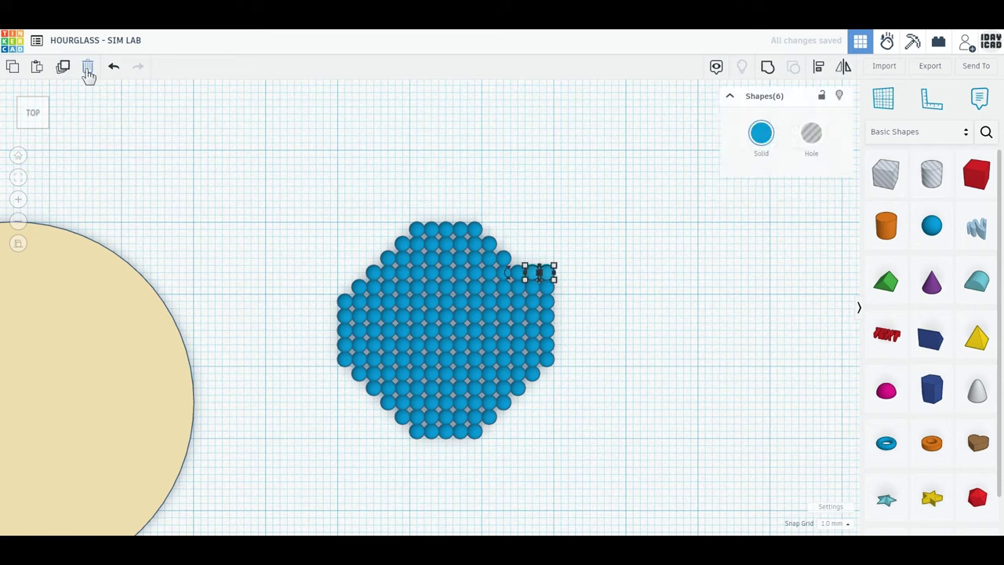
left_click(87, 66)
left_click_drag(575, 265, 539, 301)
left_click(87, 66)
Colour the entire sphere disc magenta
left_click_drag(287, 168, 613, 494)
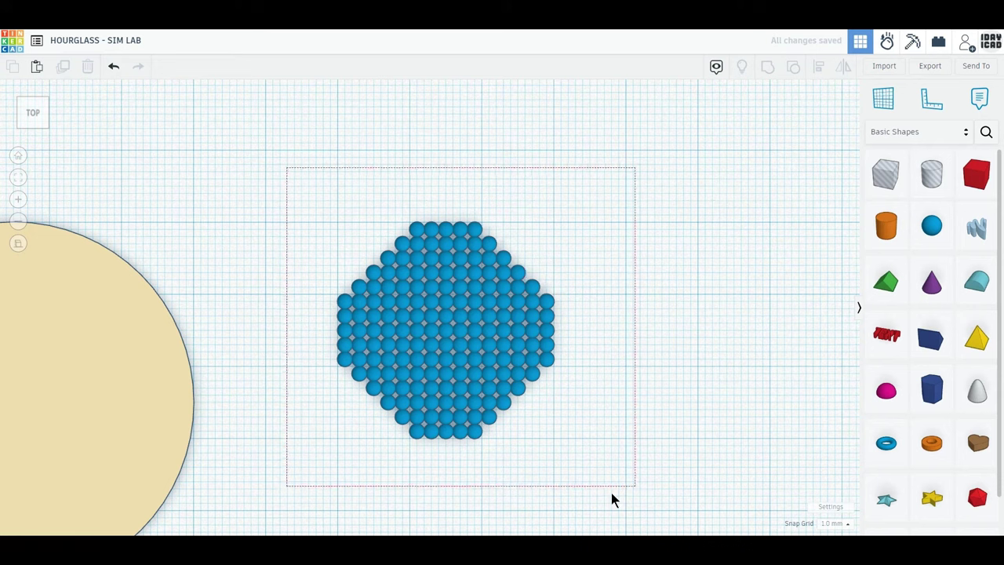
left_click(758, 135)
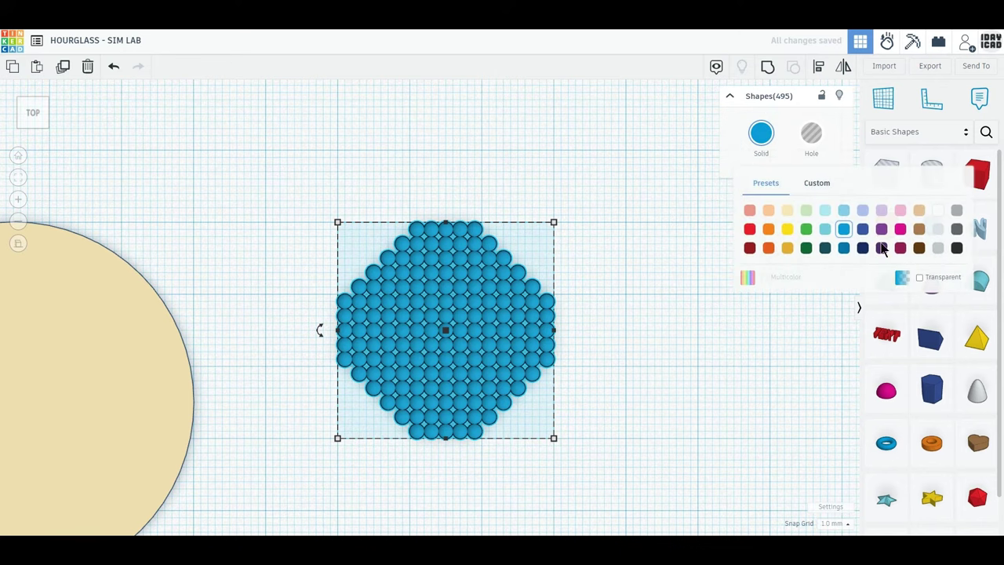
left_click(900, 228)
scroll(626, 395, "down", 2)
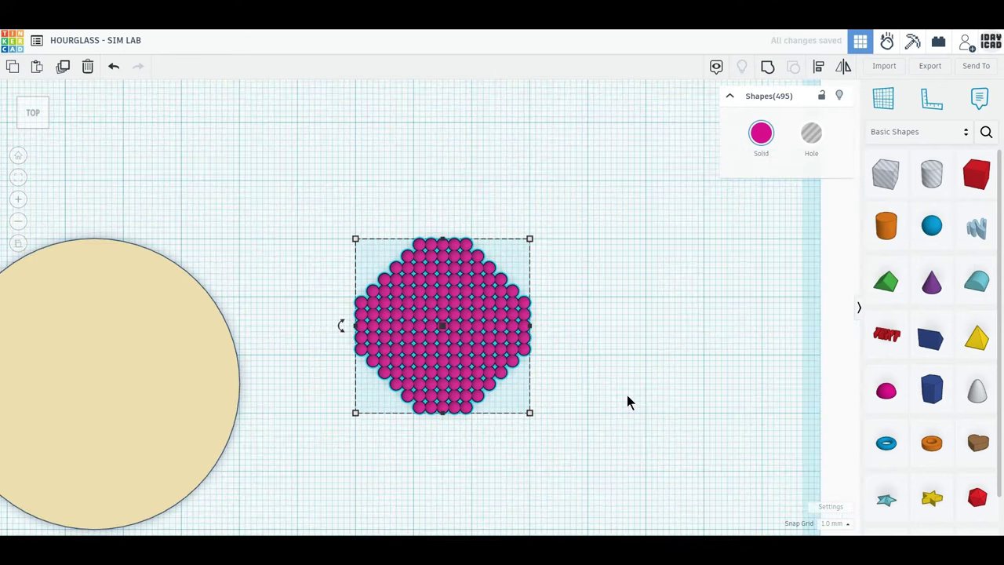
right_click_drag(520, 480, 524, 402)
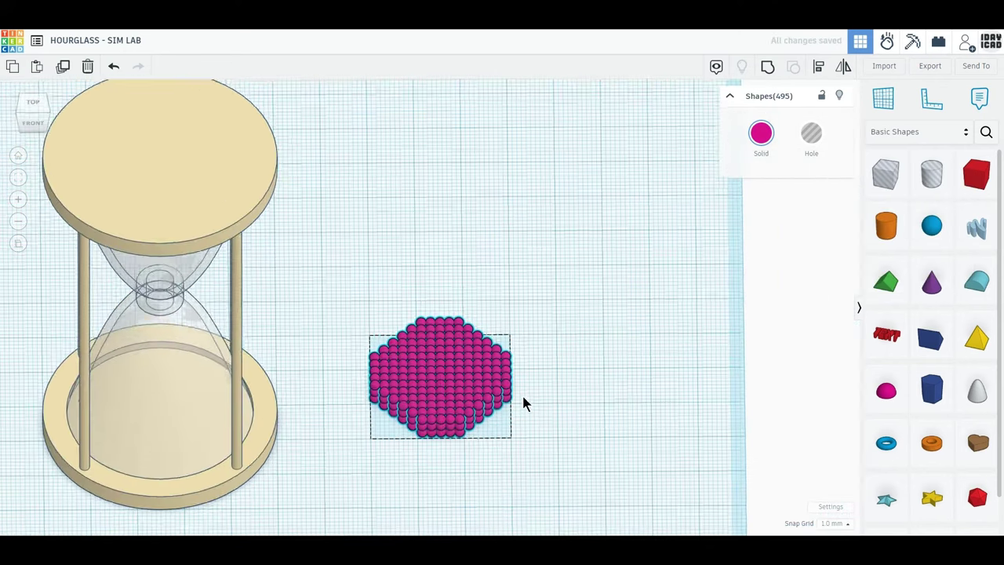
left_click(469, 498)
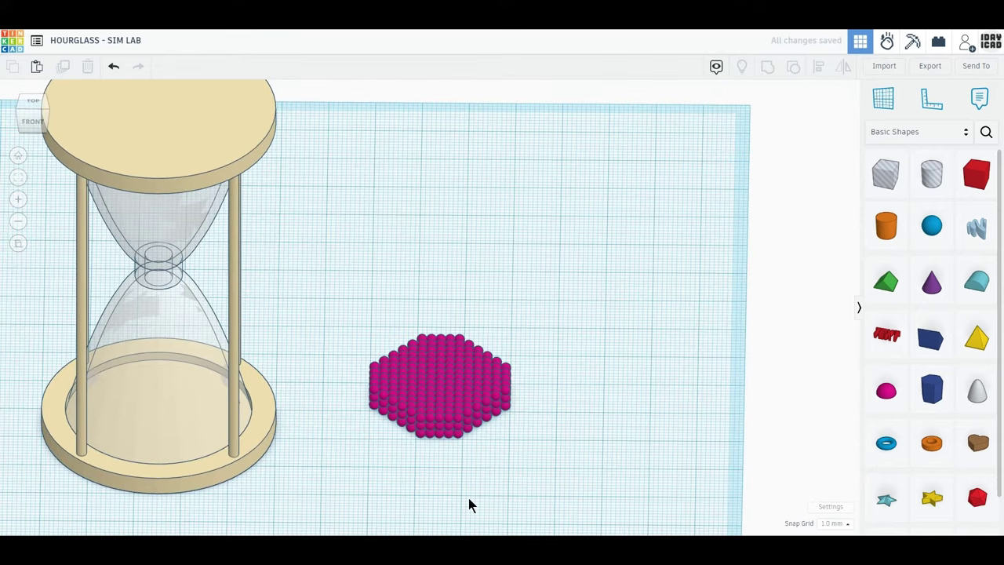
Delete the bottom row of five spheres on the front lower edge
scroll(469, 499, "up", 2)
middle_click_drag(468, 491, 464, 417)
scroll(463, 418, "up", 2)
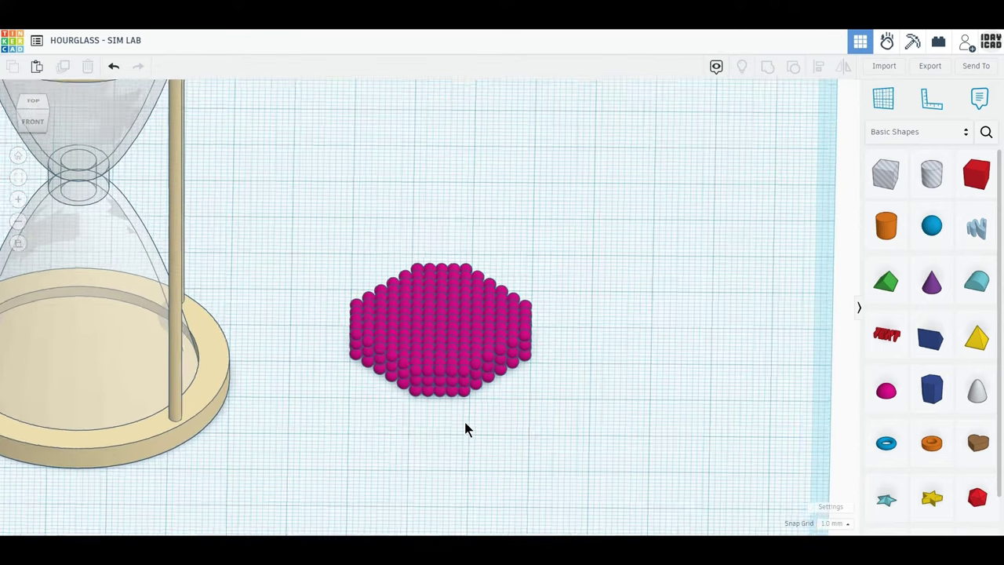
scroll(465, 424, "up", 2)
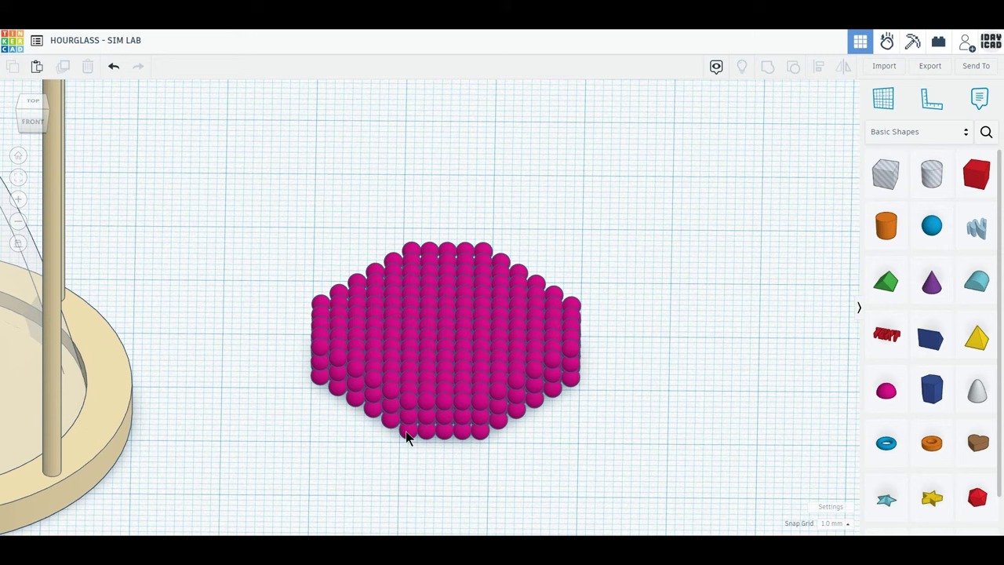
left_click(405, 430)
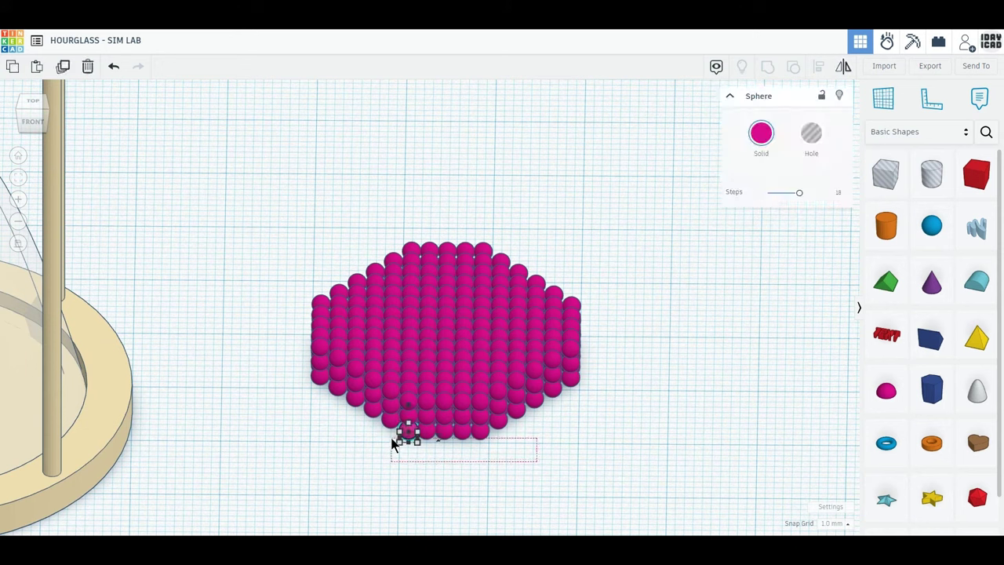
left_click_drag(537, 461, 341, 433)
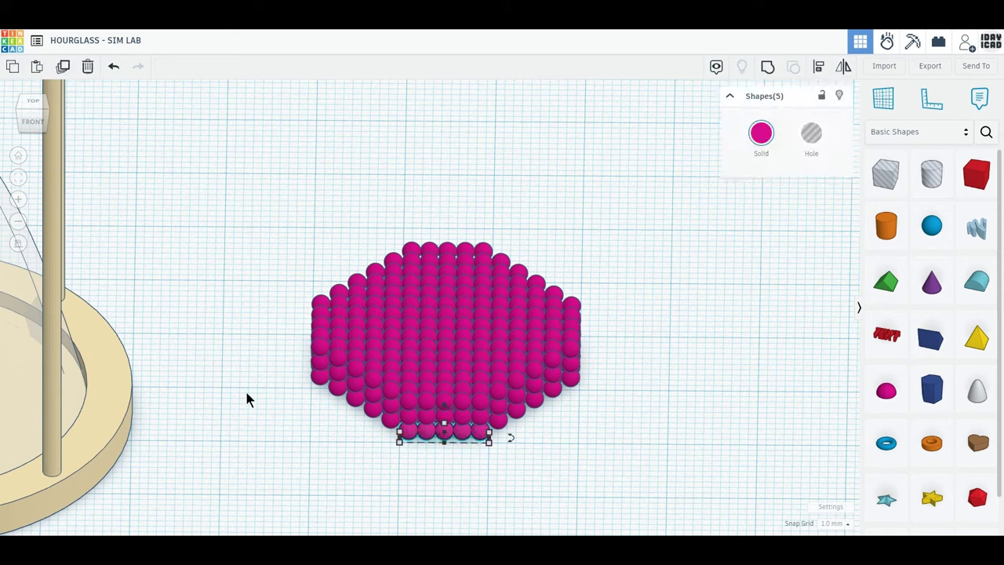
left_click(87, 69)
Remove the next five bottom-edge spheres from another side and select five on the back
mouse_move(633, 440)
right_mouse_down()
mouse_move(398, 442)
mouse_move(430, 470)
mouse_move(544, 515)
mouse_move(530, 524)
mouse_move(544, 511)
right_mouse_up()
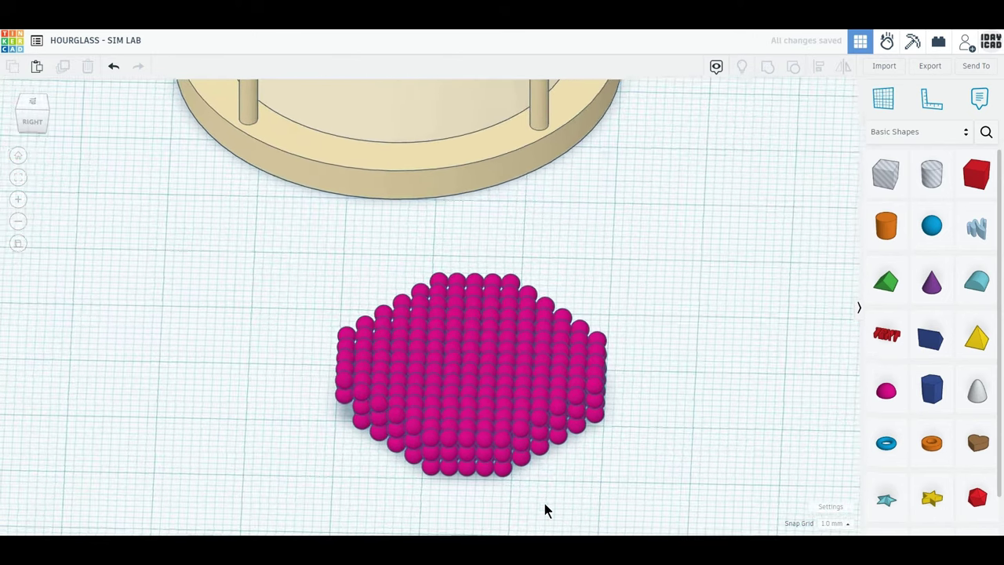
left_click_drag(563, 506, 399, 469)
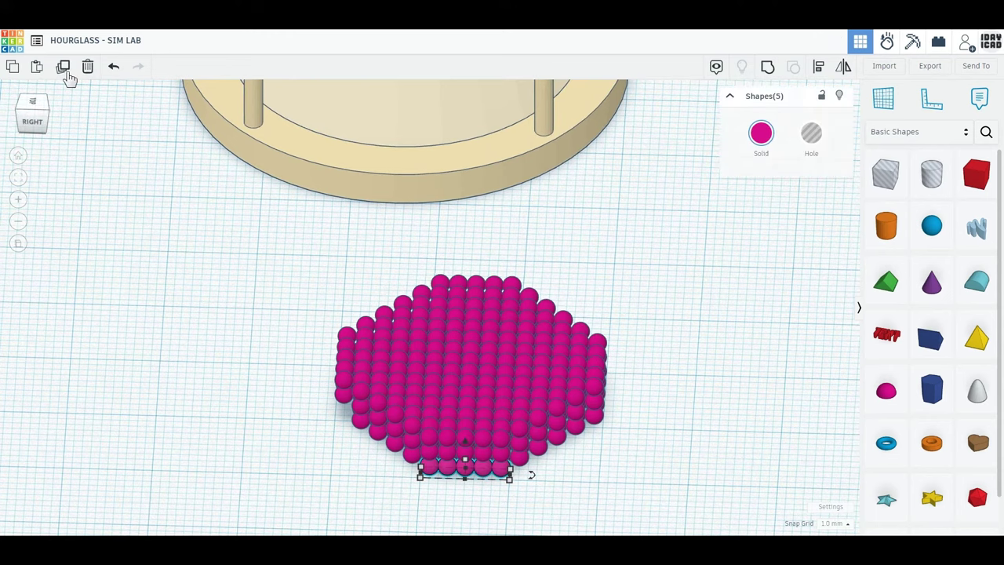
left_click(87, 69)
right_click_drag(632, 494, 427, 482)
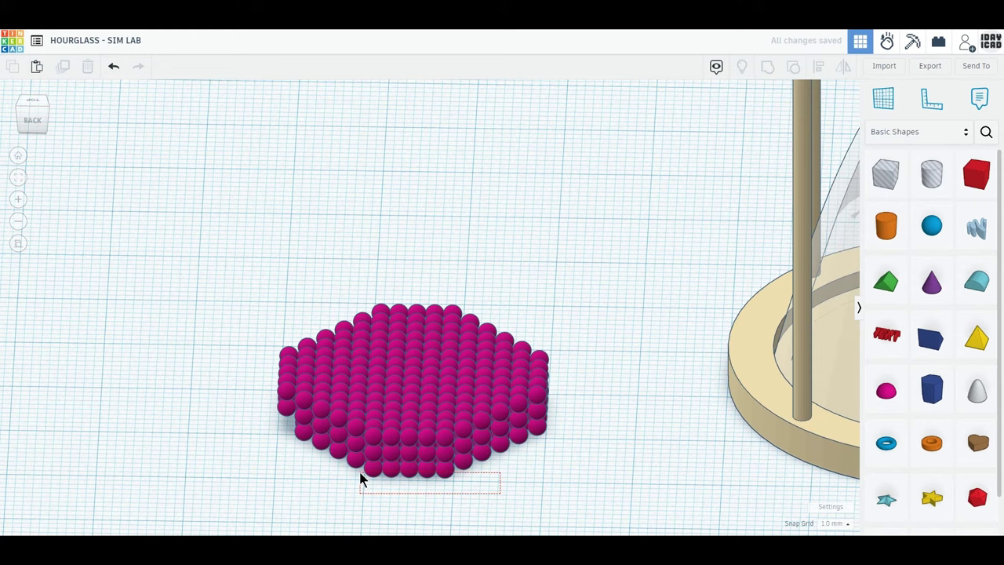
left_click_drag(352, 474, 357, 473)
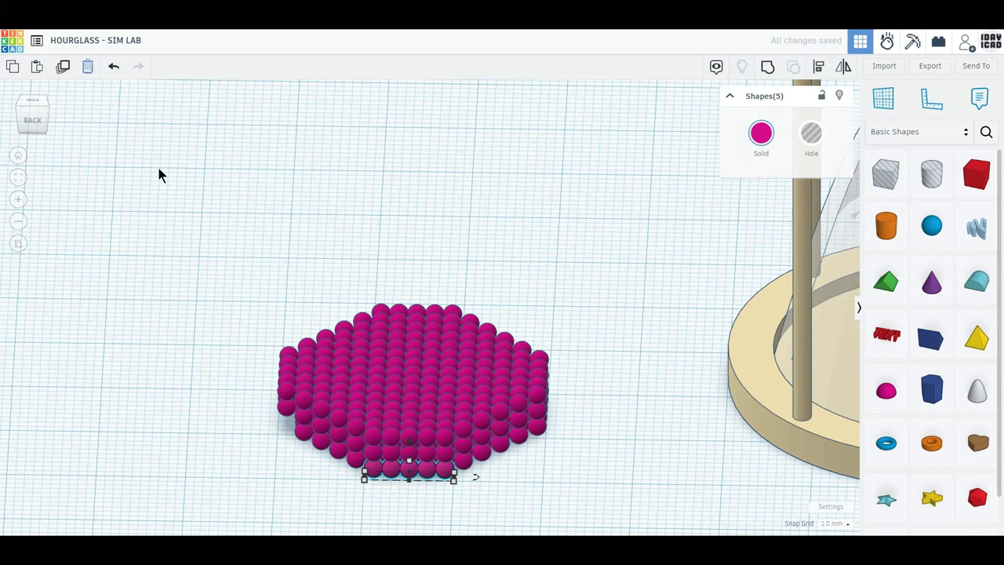
Delete the five selected back-side spheres and one stray lower-edge sphere
left_click(88, 66)
mouse_move(596, 469)
right_mouse_down()
mouse_move(453, 458)
mouse_move(525, 457)
mouse_move(507, 463)
mouse_move(510, 474)
mouse_move(497, 466)
right_mouse_up()
left_click(478, 444)
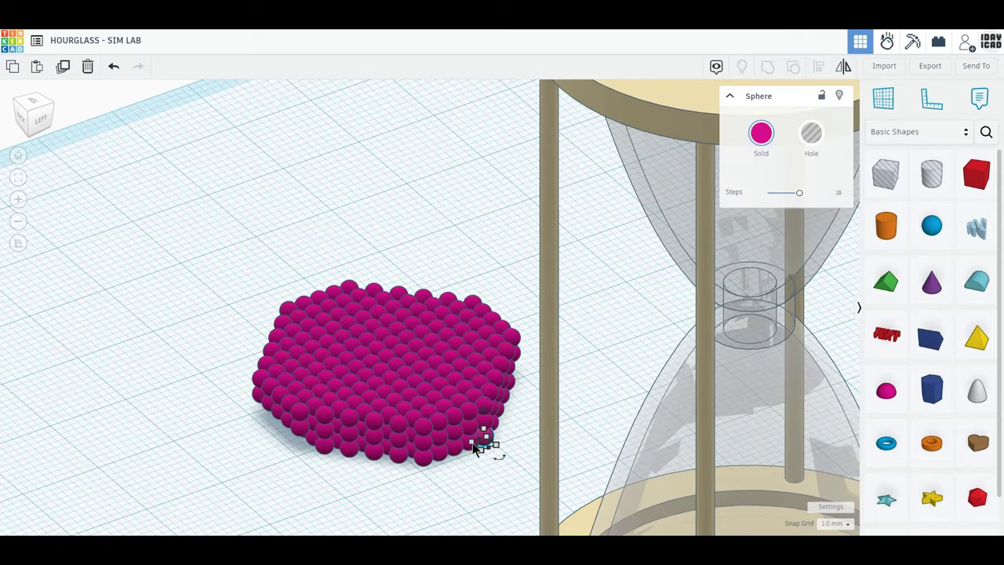
left_click(89, 66)
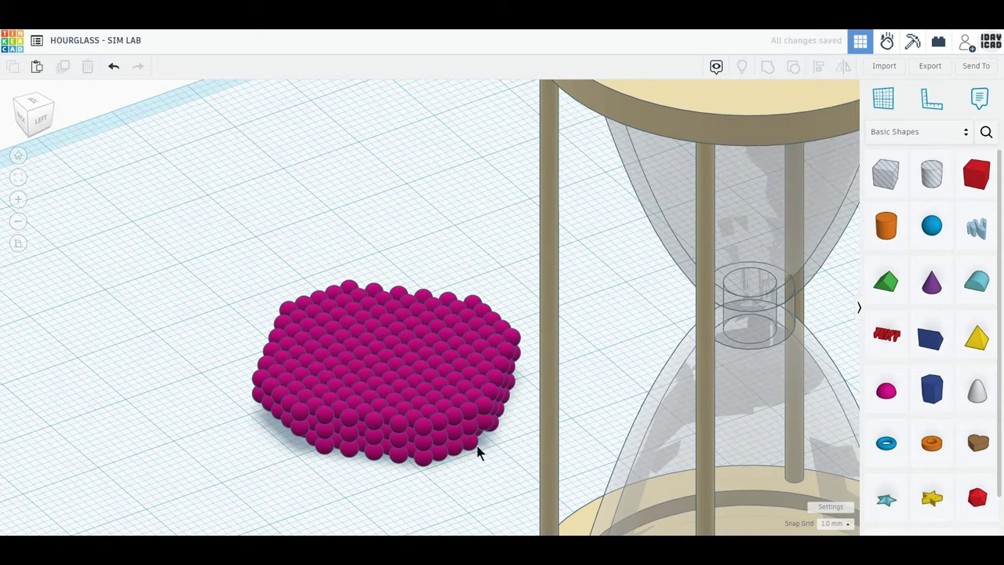
Delete several more stray spheres along the cluster's lower edge
left_click(477, 445)
key("Delete")
left_click(462, 445)
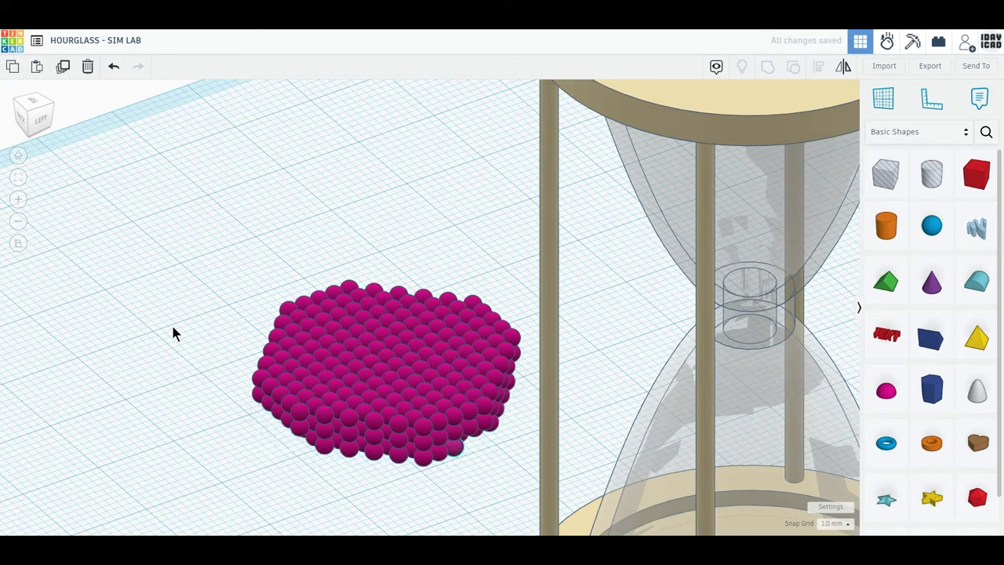
key("Delete")
left_click(438, 454)
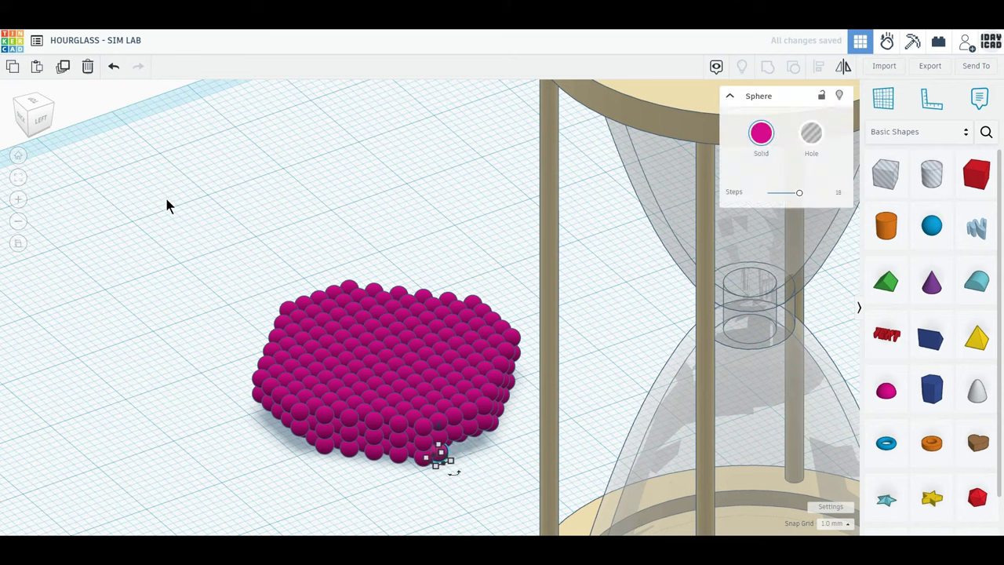
key("Delete")
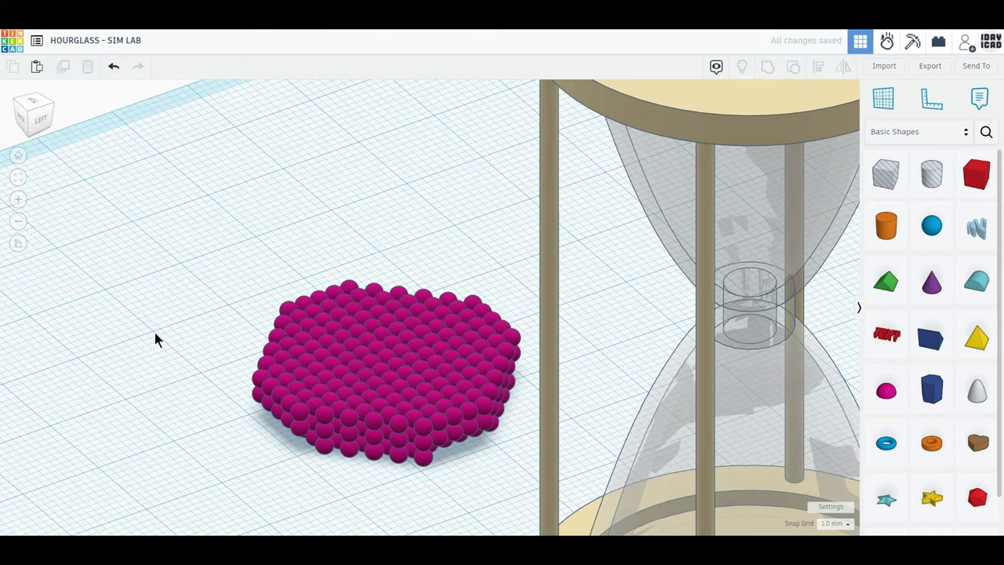
key("ctrl+z")
left_click(90, 65)
mouse_move(153, 145)
right_mouse_down()
mouse_move(294, 376)
mouse_move(165, 361)
mouse_move(389, 486)
mouse_move(276, 202)
right_mouse_up()
Lift the whole pink sphere cluster to the upper bulb's height, about 67 mm
mouse_move(275, 202)
left_mouse_down()
mouse_move(589, 446)
mouse_move(584, 455)
left_mouse_up()
scroll(586, 465, "down", 3)
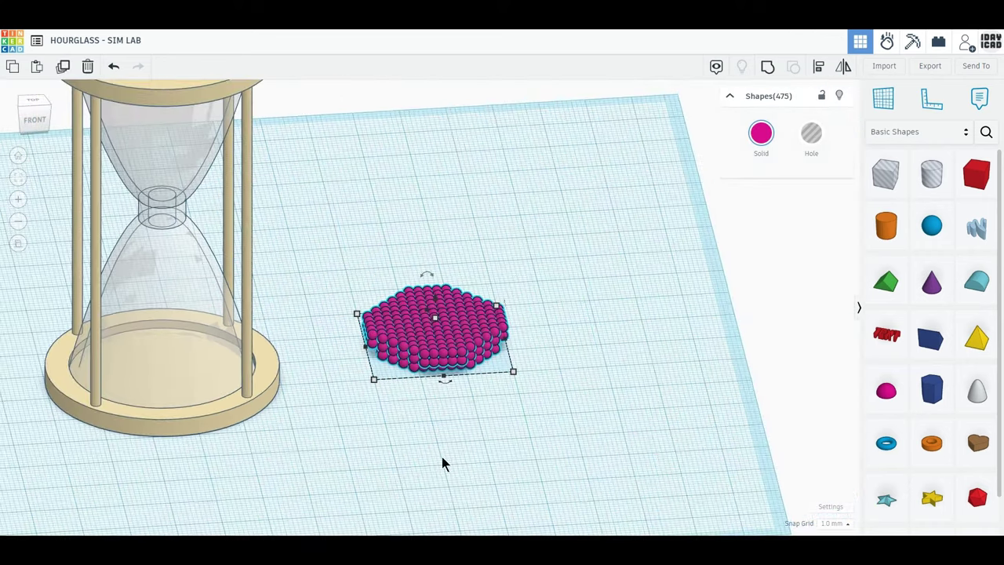
scroll(470, 467, "up", 3)
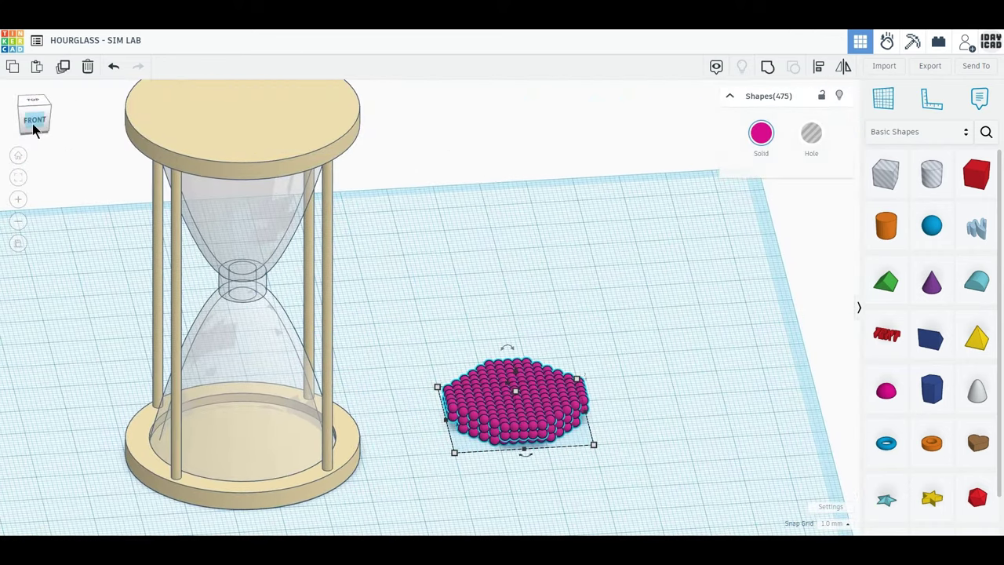
left_click(34, 122)
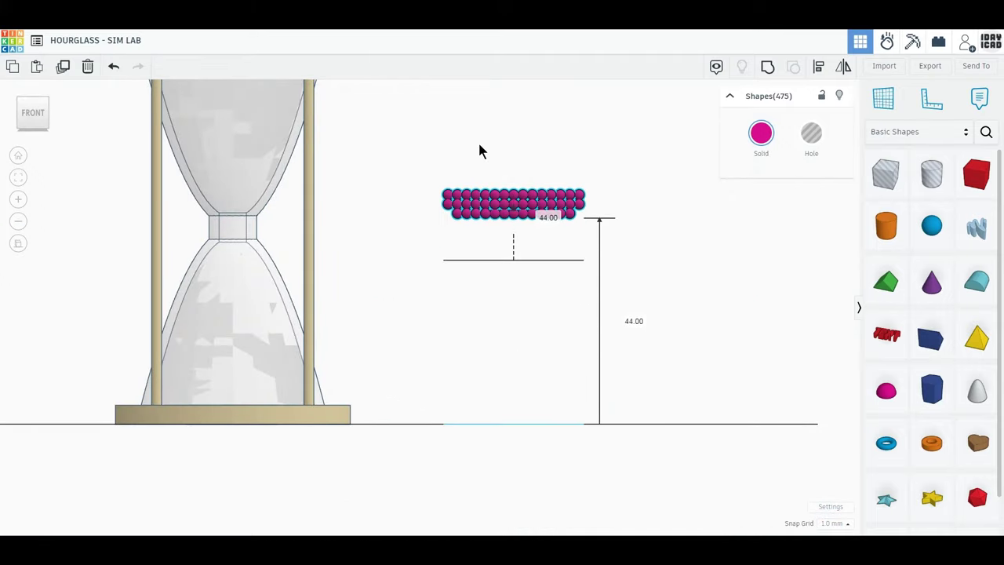
left_click_drag(515, 380, 478, 143)
middle_click_drag(535, 288, 617, 446)
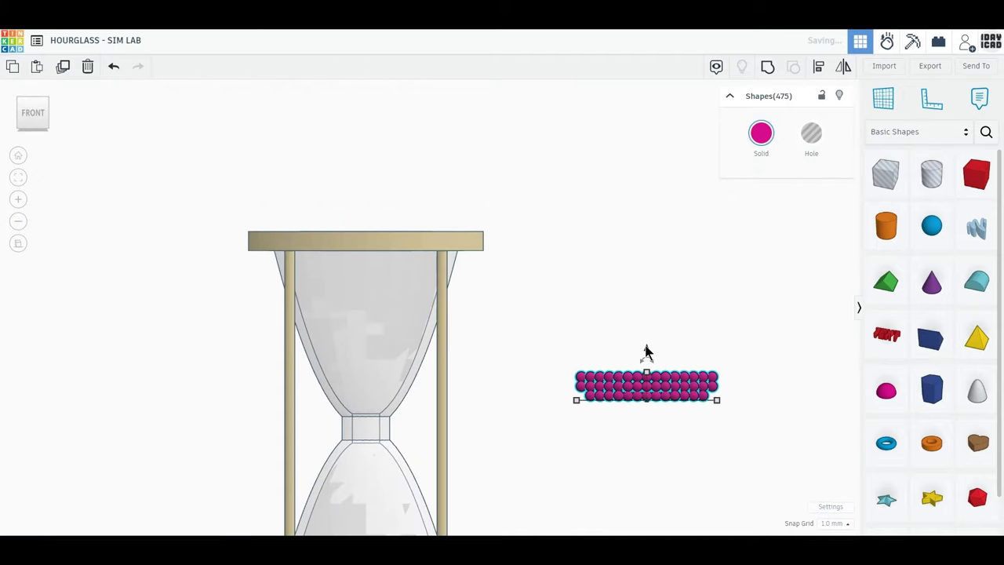
left_click_drag(646, 352, 645, 255)
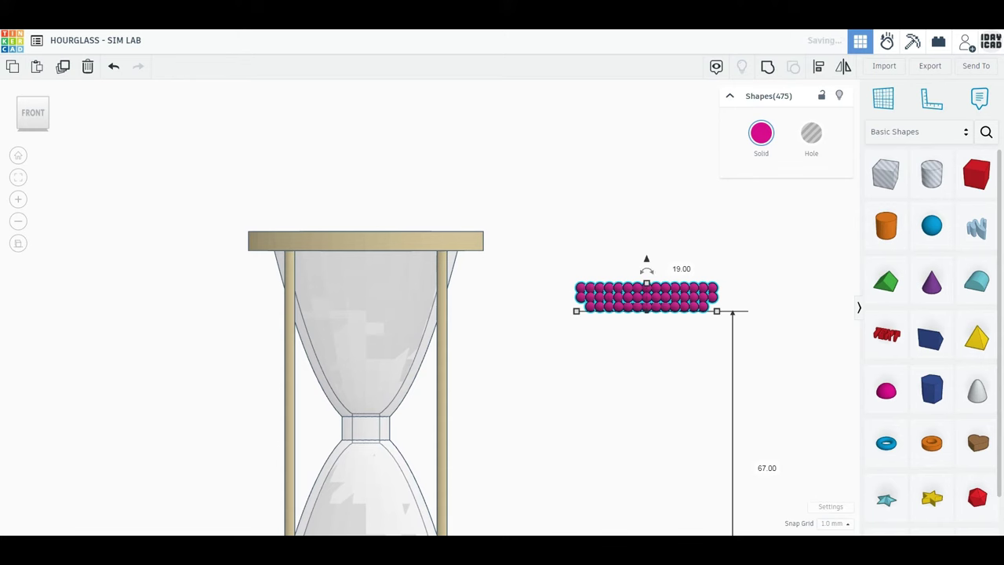
Centre the cluster over the hourglass from Top view
left_click(34, 95)
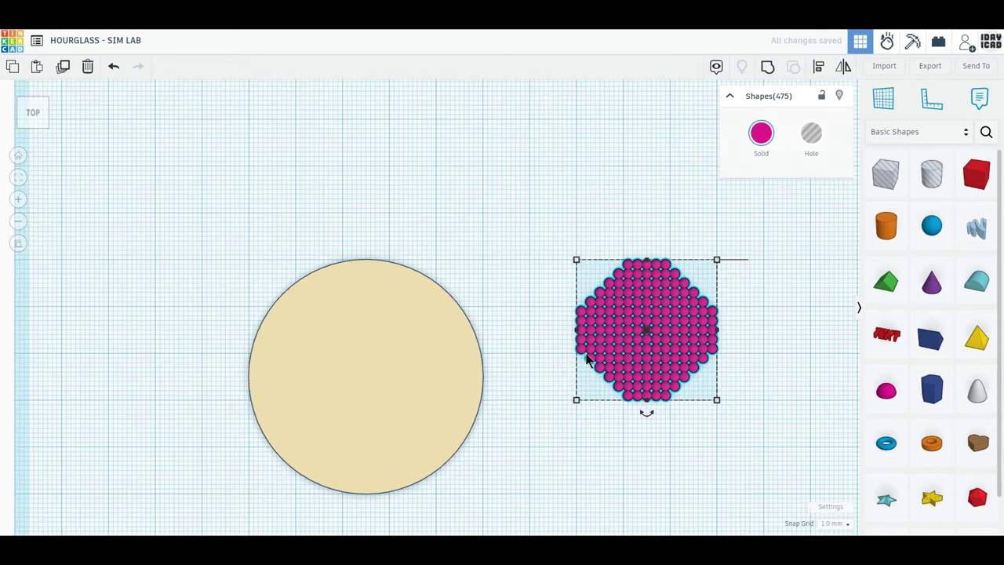
mouse_move(690, 373)
left_mouse_down()
mouse_move(418, 425)
mouse_move(414, 415)
left_mouse_up()
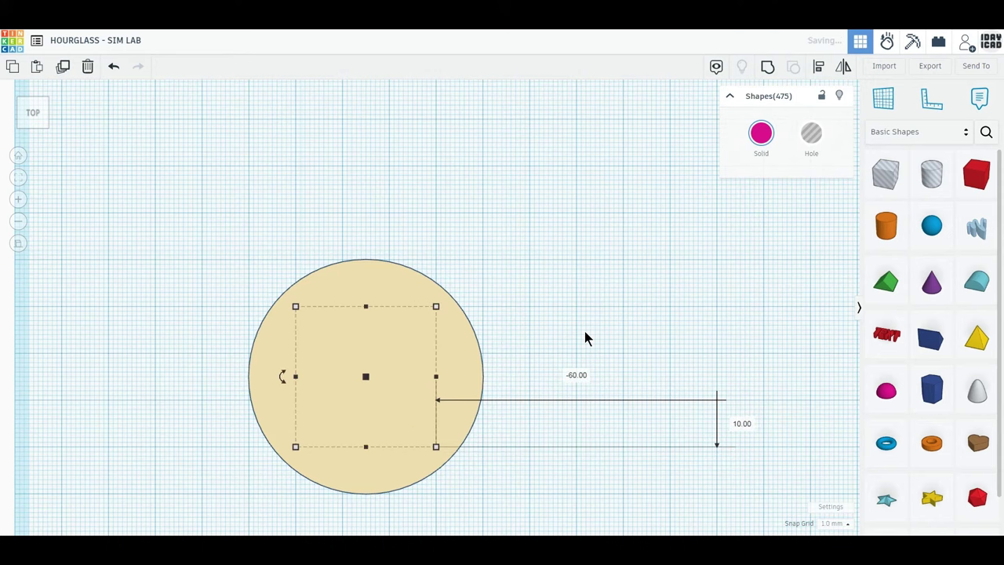
left_click(528, 407)
mouse_move(528, 408)
right_mouse_down()
mouse_move(510, 306)
mouse_move(532, 320)
mouse_move(266, 311)
mouse_move(239, 276)
right_mouse_up()
Select only the pink balls and raise them to 73 mm, just beneath the top plate
left_click_drag(240, 277, 502, 380)
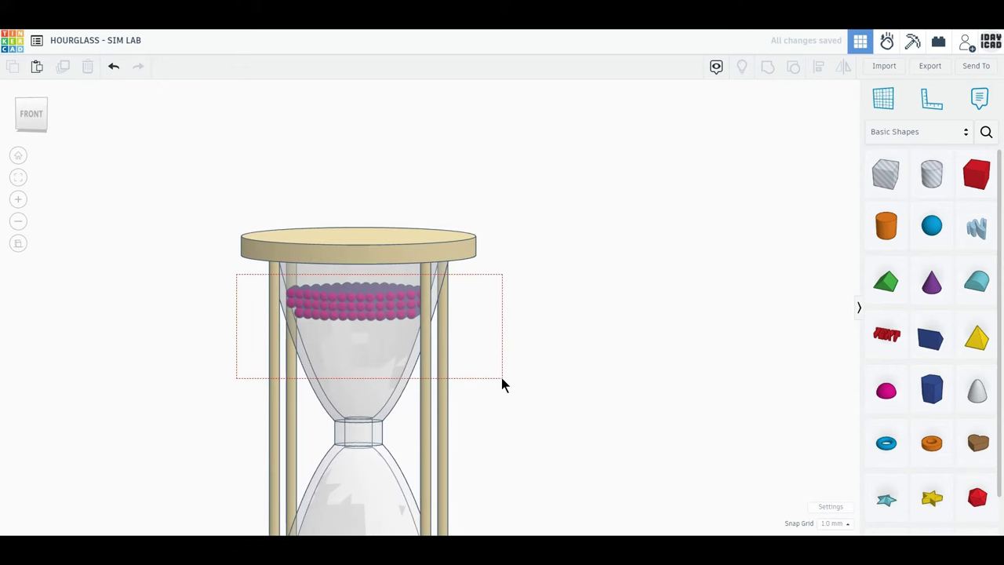
left_click(366, 338, "shift")
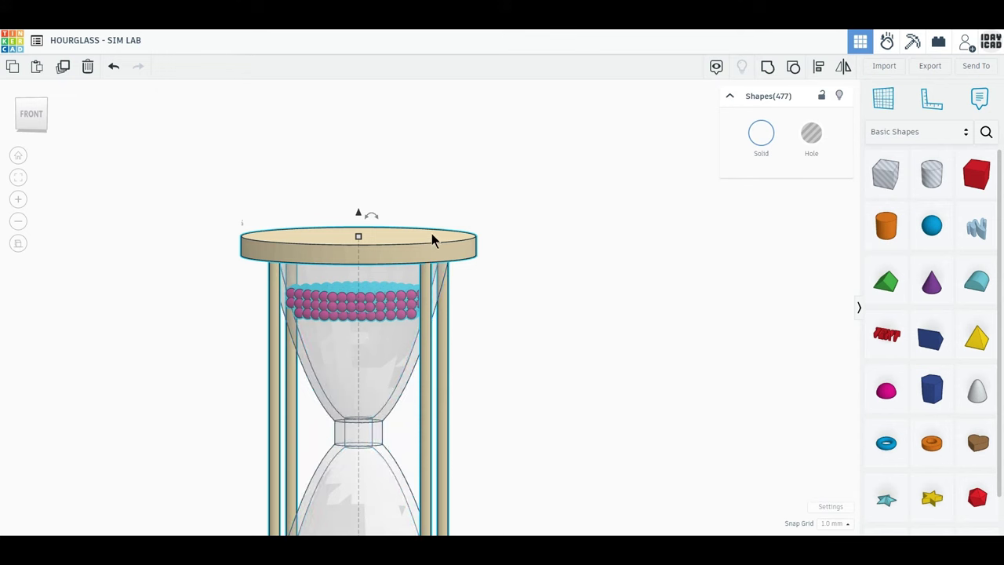
left_click(423, 234, "shift")
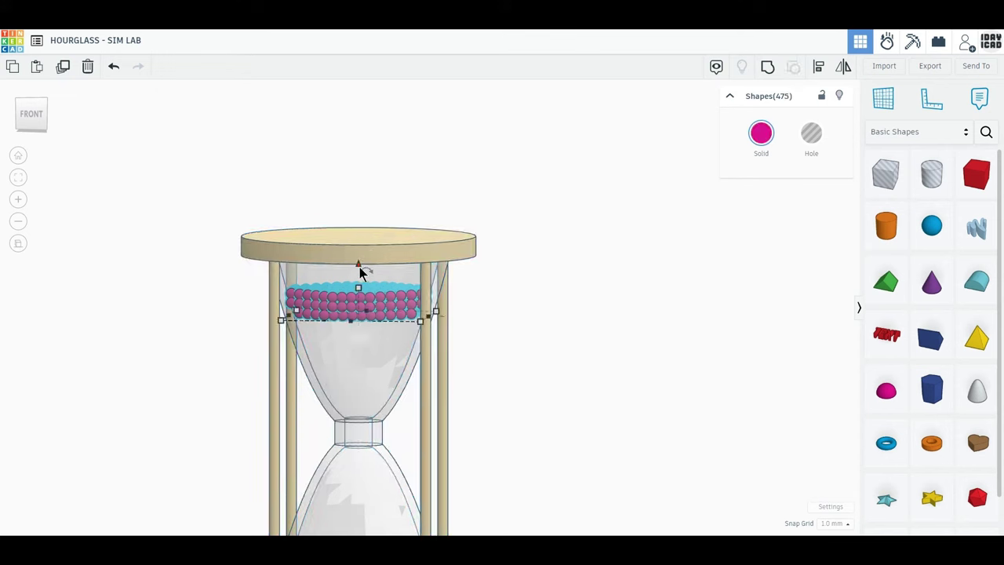
left_click_drag(359, 265, 363, 239)
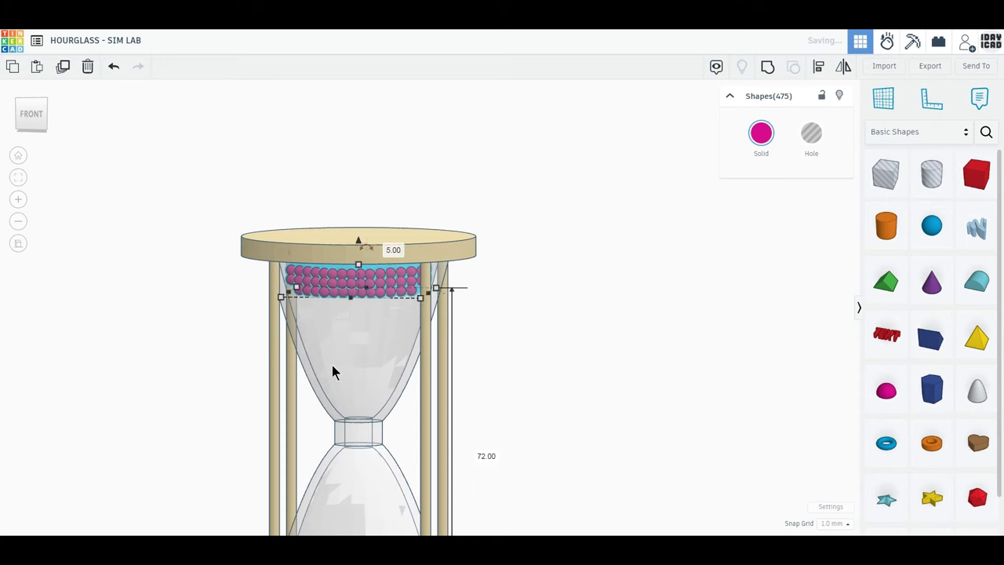
right_click_drag(332, 365, 164, 357)
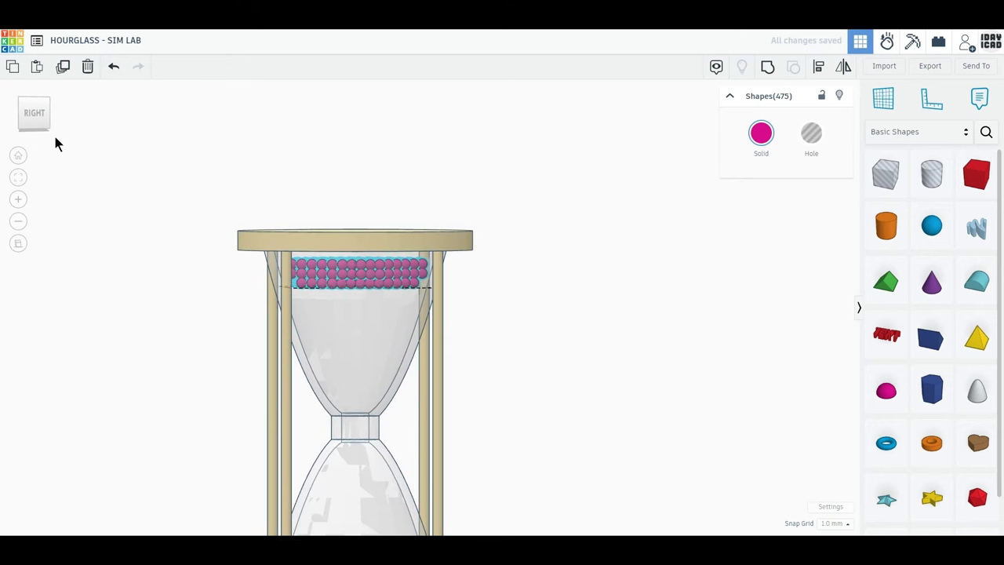
left_click(38, 114)
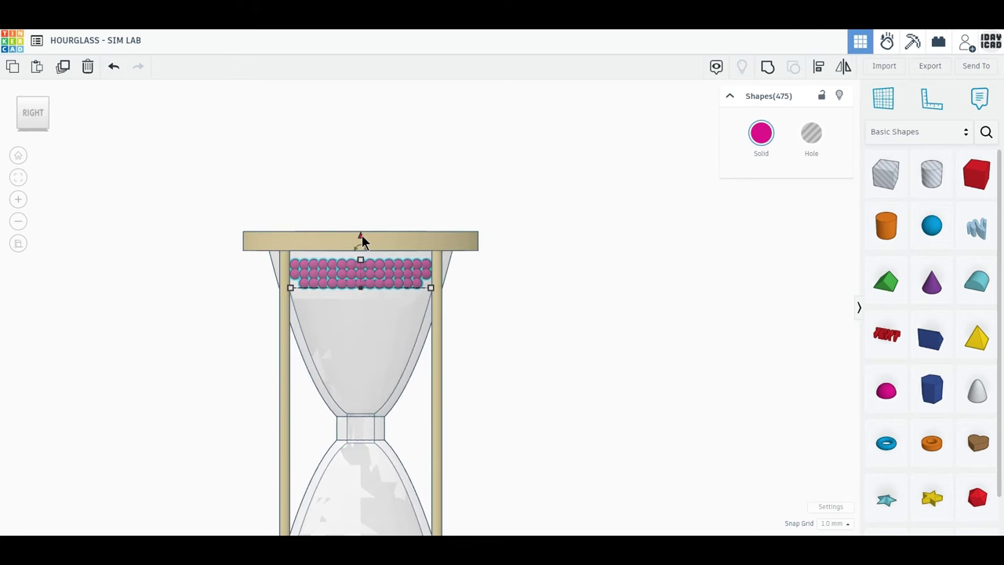
left_click_drag(362, 235, 362, 232)
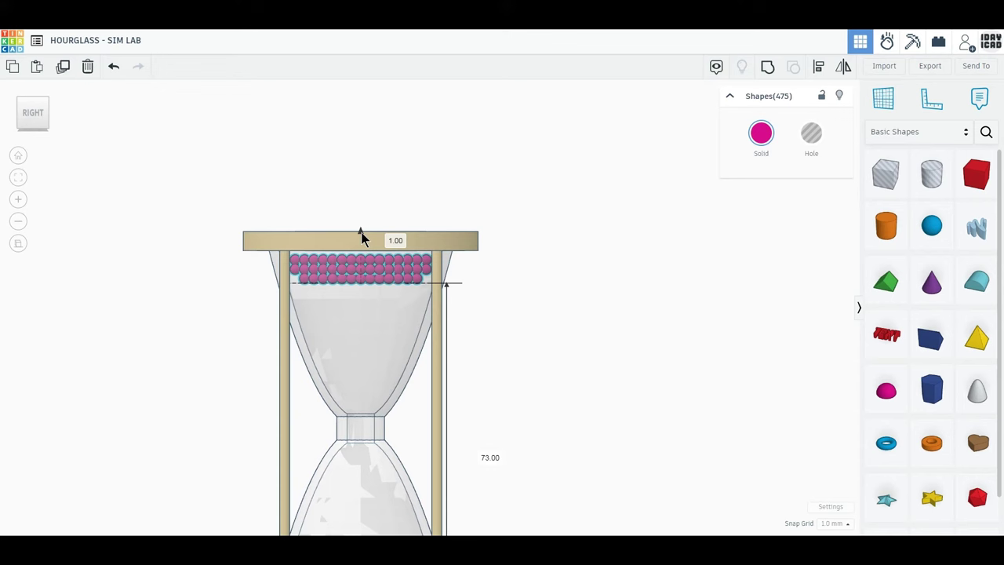
left_click(154, 387)
mouse_move(155, 388)
right_mouse_down()
mouse_move(403, 408)
mouse_move(165, 304)
right_mouse_up()
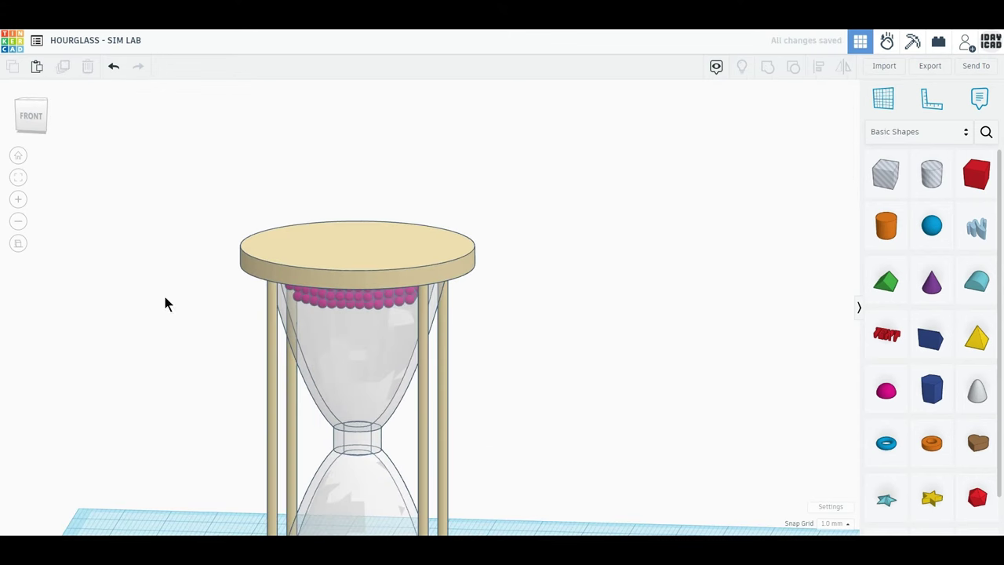
Select the whole 477-part hourglass and shift it toward the workplane centre
left_click(18, 248)
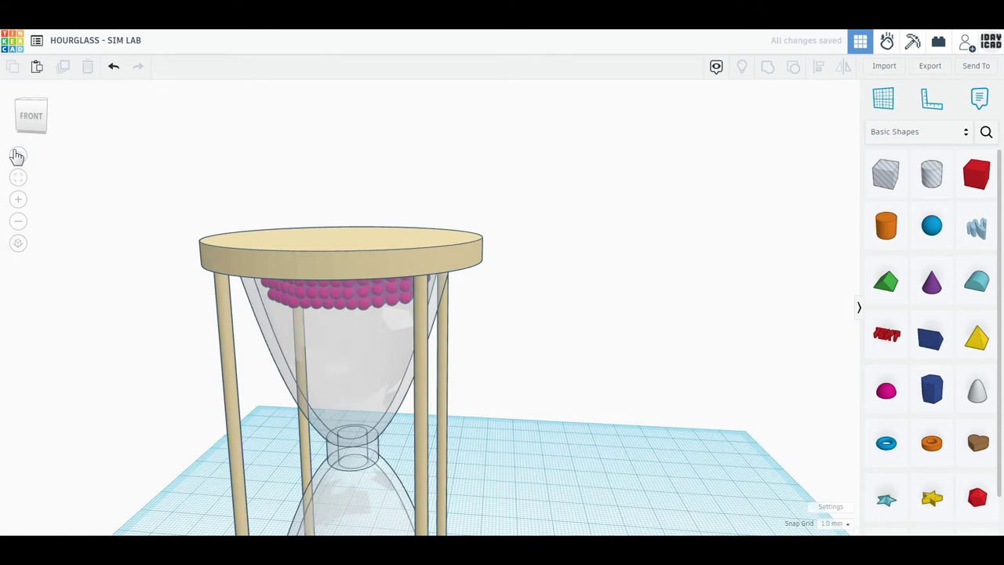
left_click(17, 155)
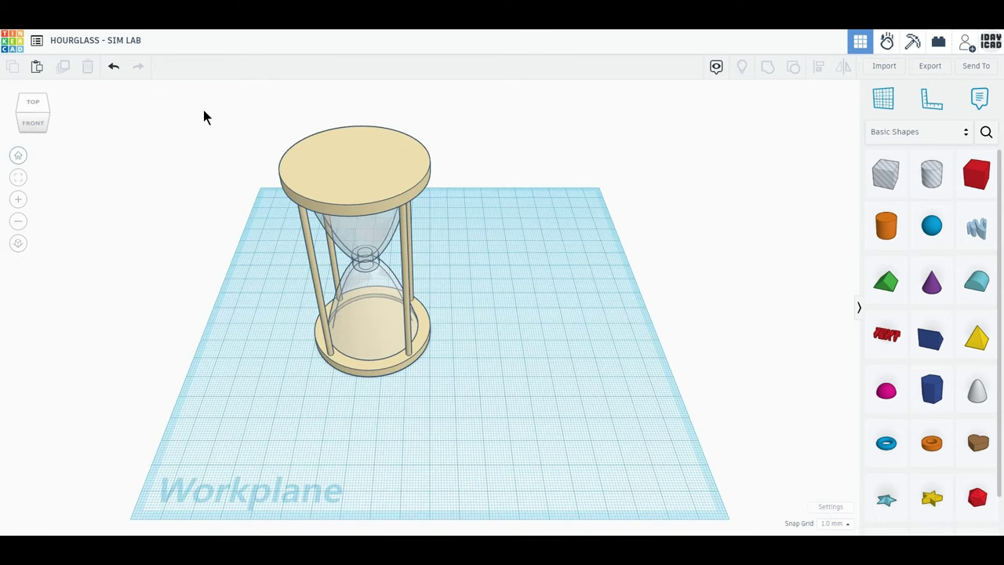
left_click_drag(203, 110, 530, 395)
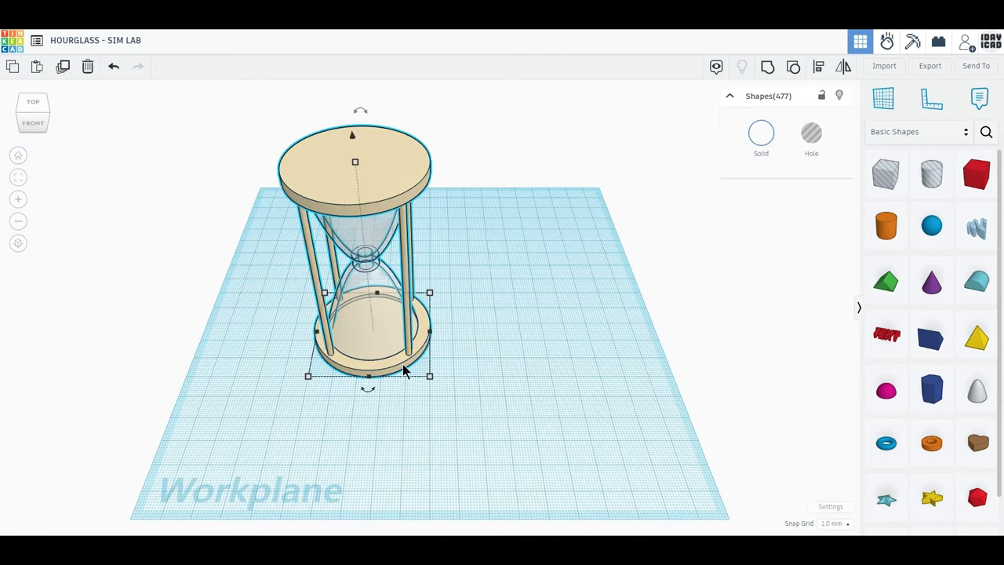
mouse_move(404, 371)
left_mouse_down()
mouse_move(465, 367)
mouse_move(457, 359)
left_mouse_up()
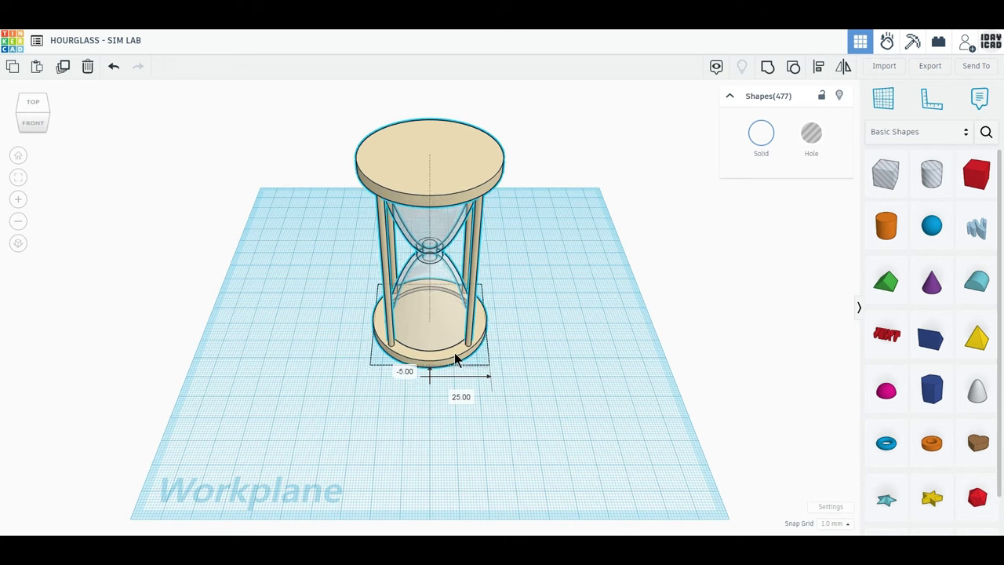
left_click(600, 362)
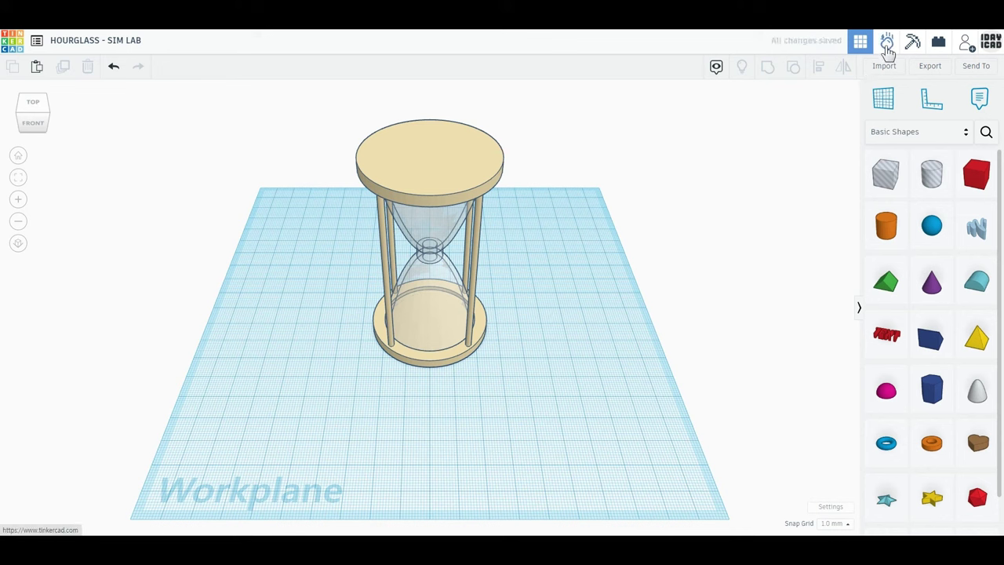
Switch the design to Sim Lab and frame the hourglass from a raised front angle
left_click(886, 44)
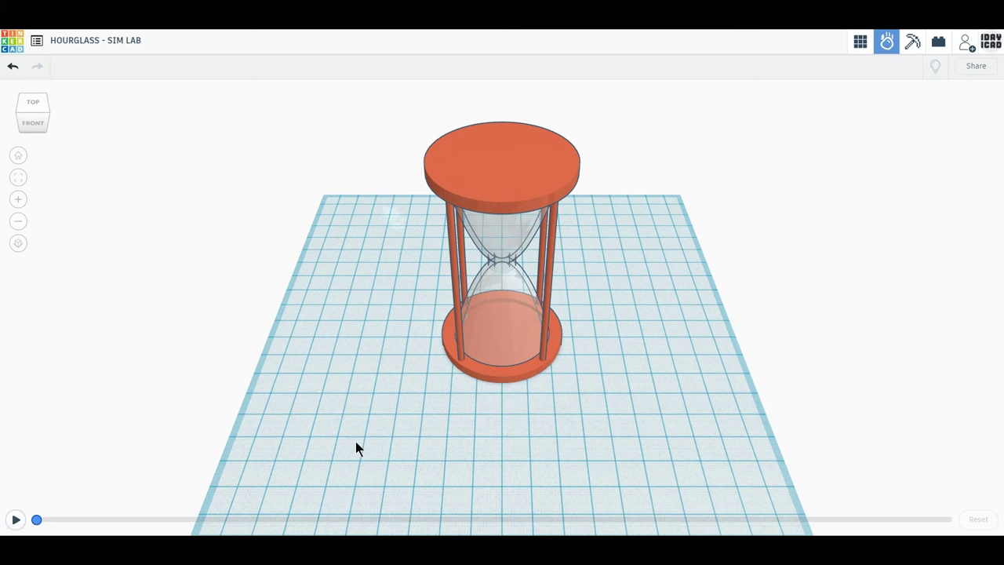
left_click(28, 124)
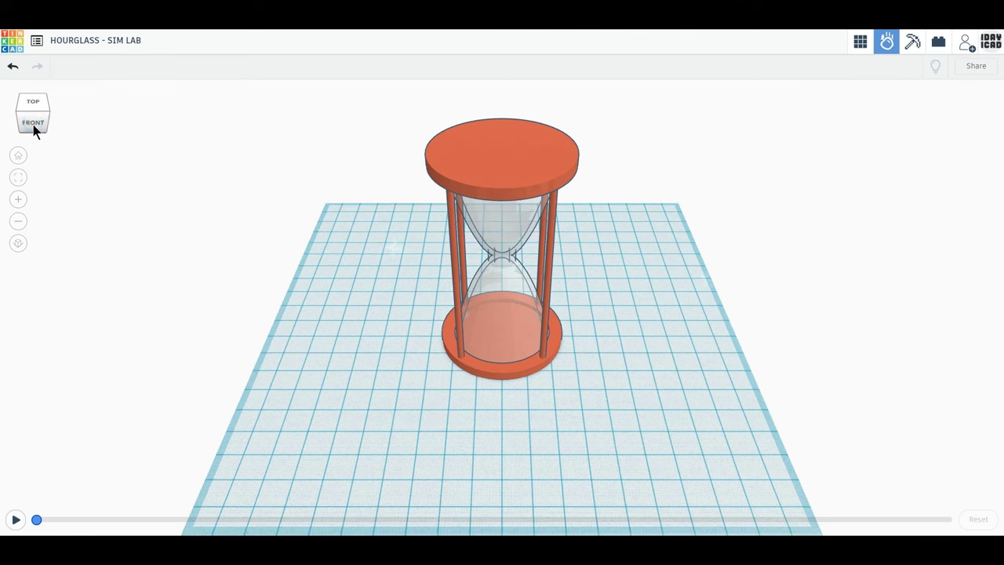
left_click(33, 125)
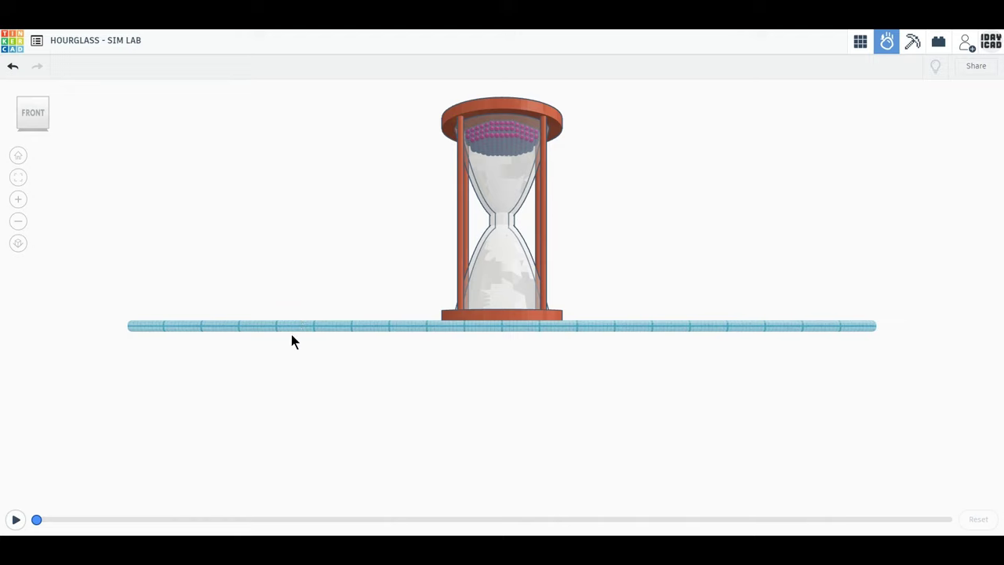
mouse_move(291, 334)
right_mouse_down()
mouse_move(273, 392)
mouse_move(352, 436)
right_mouse_up()
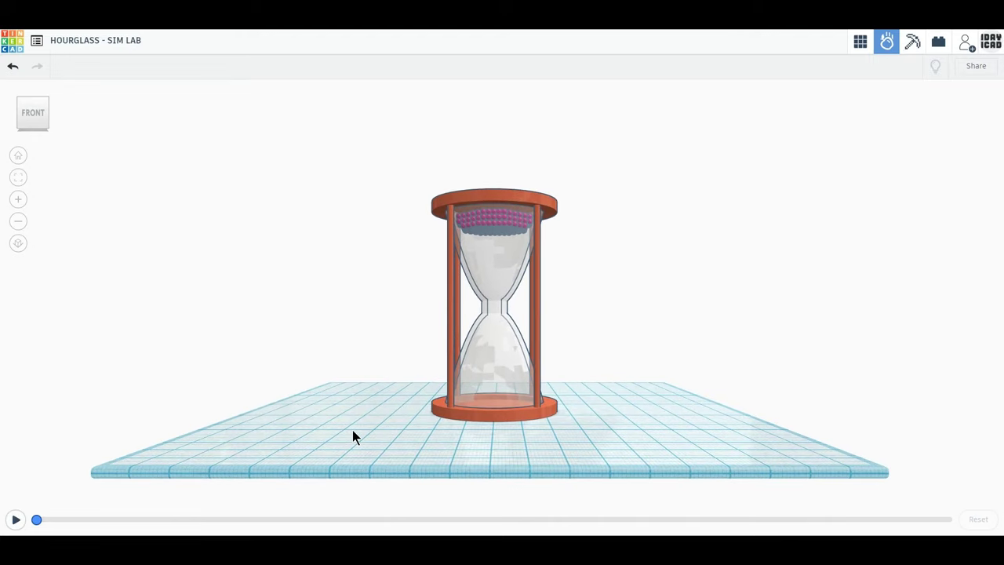
mouse_move(112, 192)
right_mouse_down()
mouse_move(293, 318)
mouse_move(383, 415)
mouse_move(336, 381)
mouse_move(456, 428)
mouse_move(384, 437)
right_mouse_up()
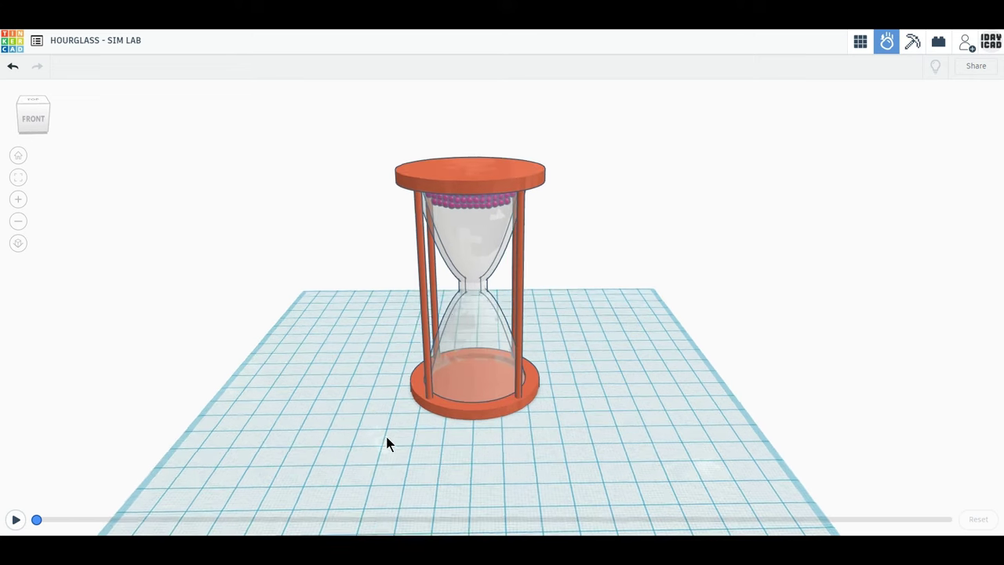
Make the hourglass frame and glass static
left_click(490, 394)
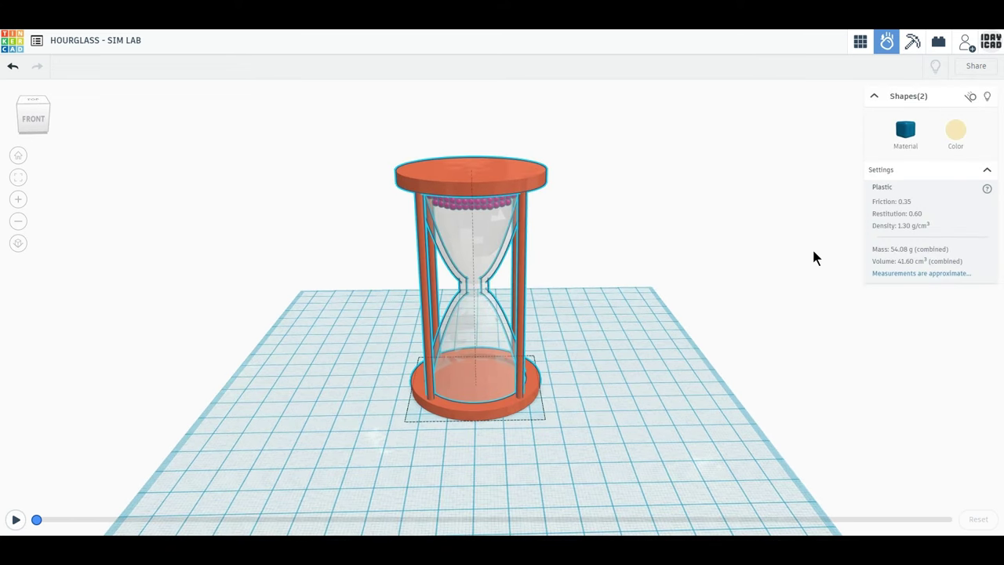
left_click(970, 97)
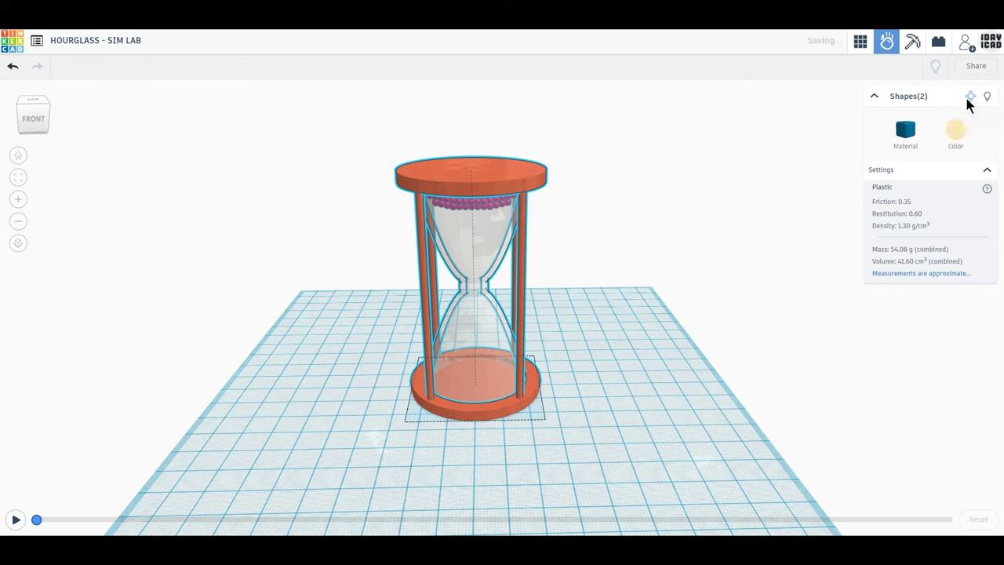
left_click(668, 356)
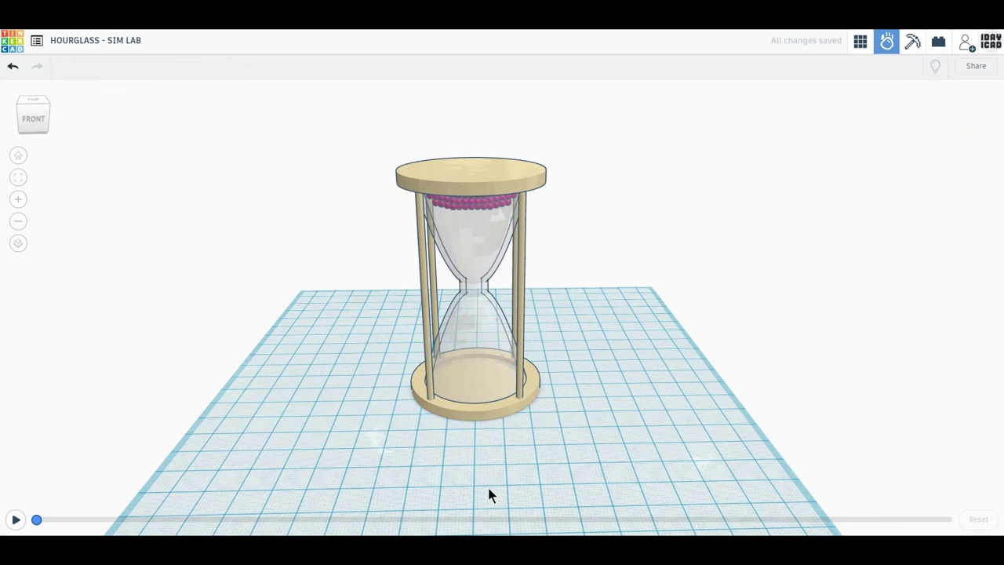
Tilt and zoom the view for a close top-front look at the hourglass
left_click(35, 114)
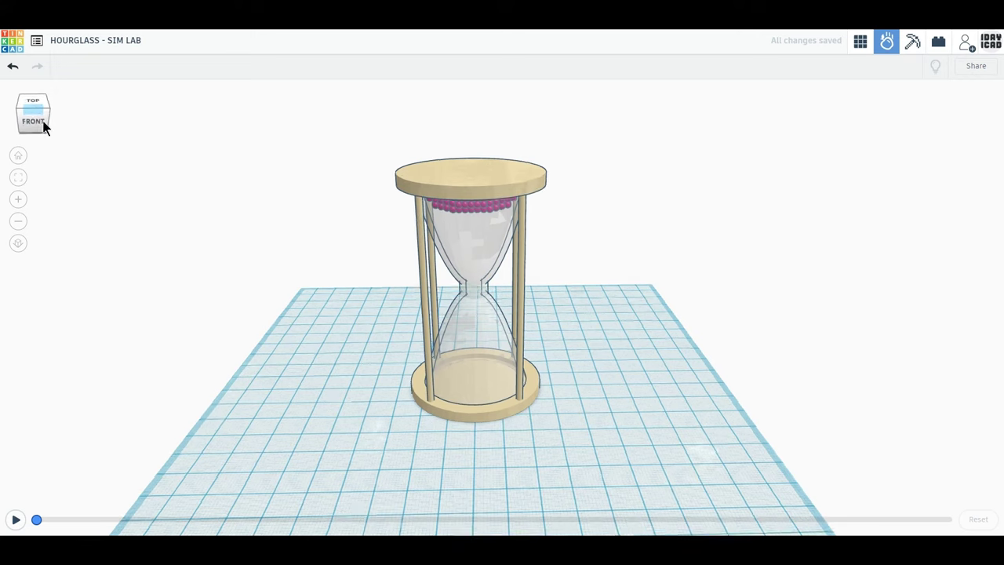
right_click_drag(471, 470, 472, 440)
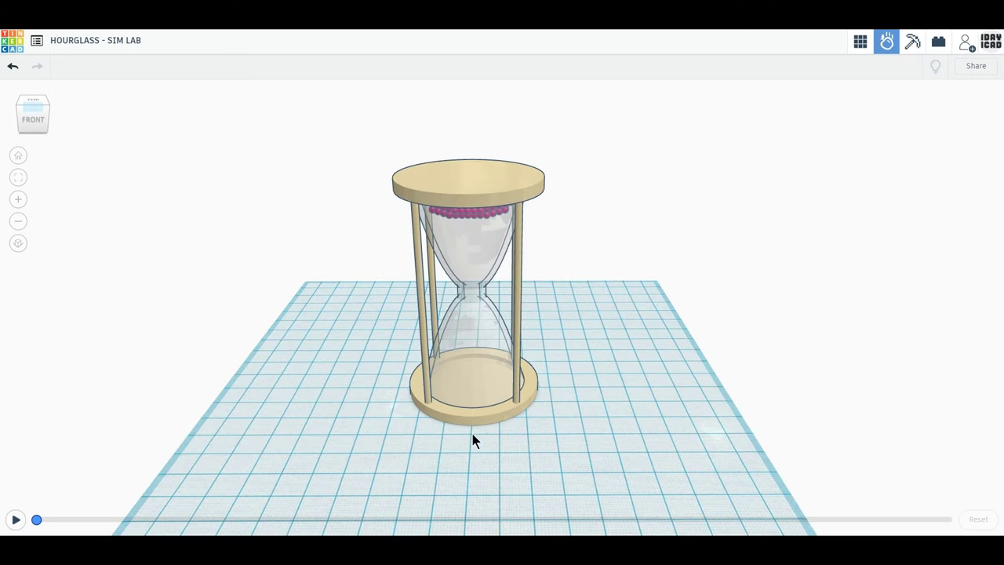
scroll(472, 434, "up", 1)
scroll(467, 434, "up", 1)
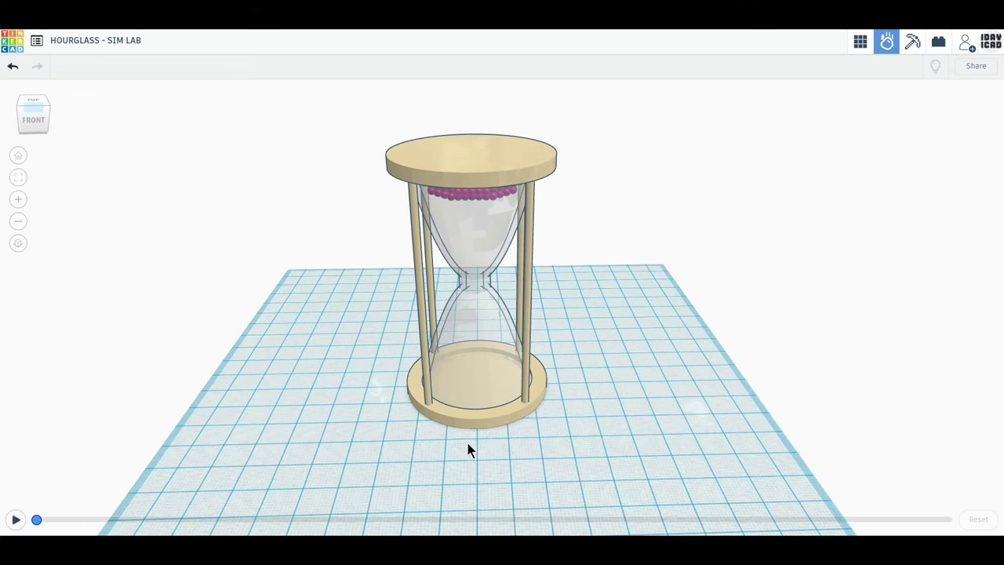
mouse_move(465, 457)
right_mouse_down()
mouse_move(465, 470)
mouse_move(515, 468)
right_mouse_up()
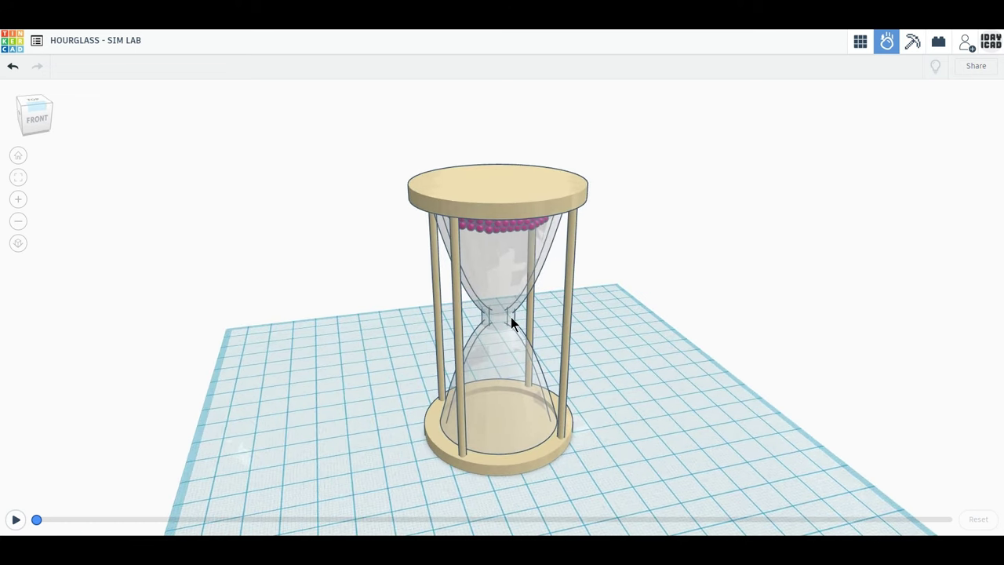
scroll(510, 317, "up", 1)
scroll(502, 337, "up", 1)
middle_click_drag(498, 352, 498, 341)
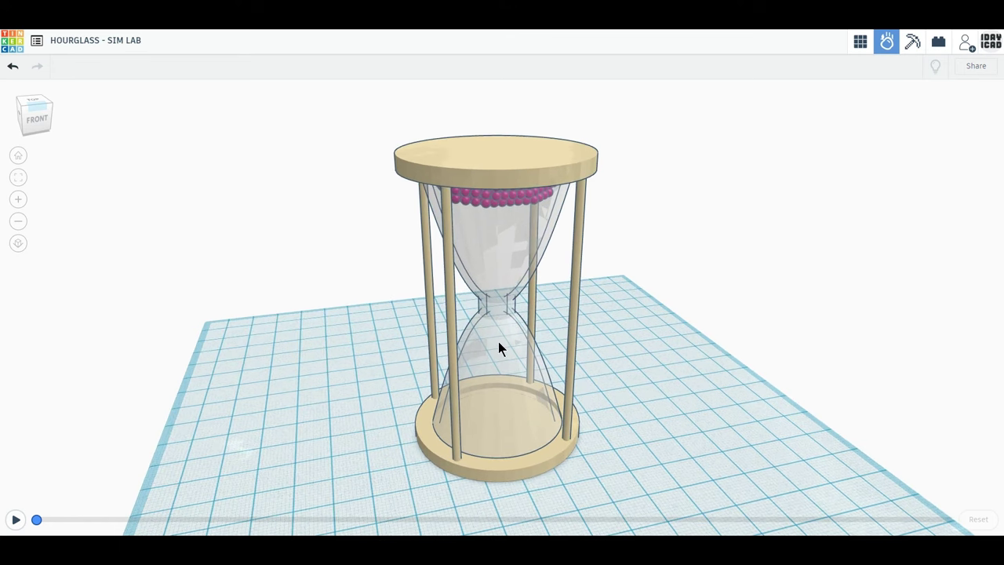
scroll(499, 342, "up", 1)
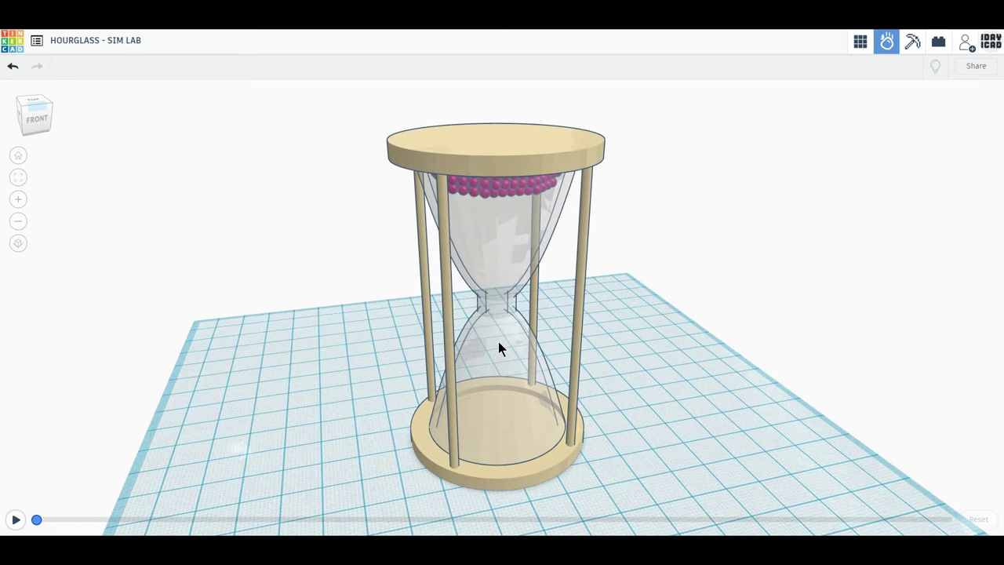
Play the simulation so the magenta balls stream through the neck into the lower bulb
left_click(15, 520)
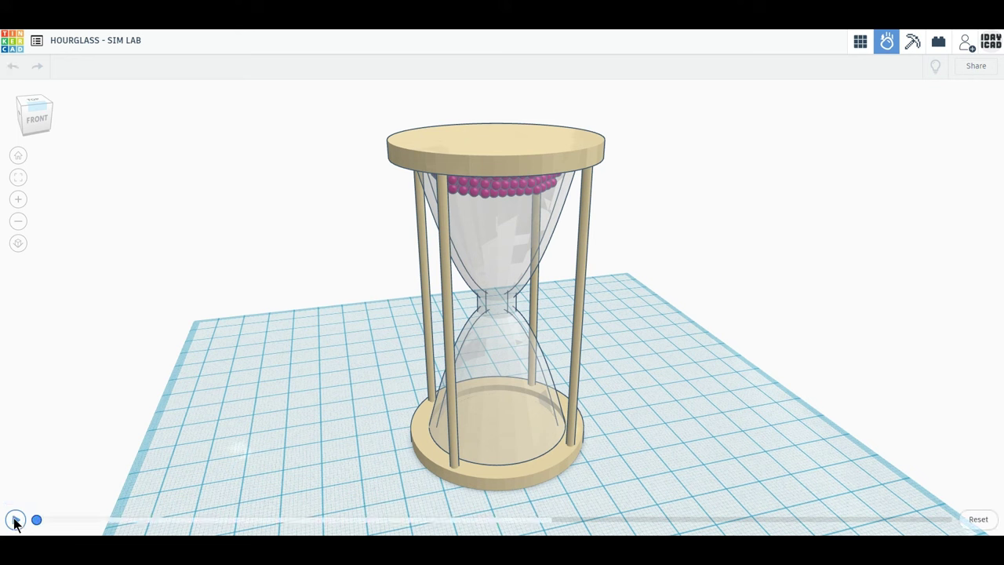
left_click(15, 520)
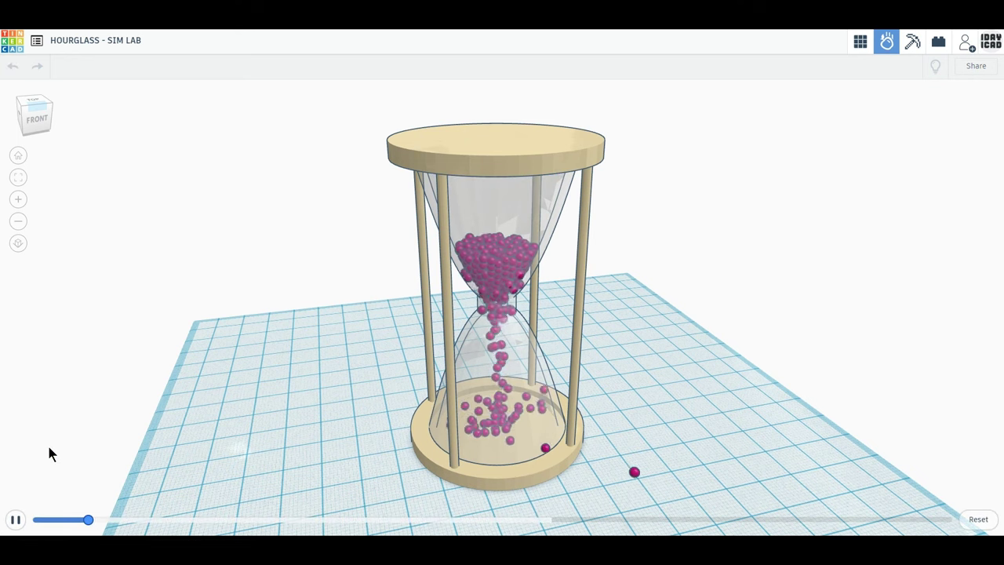